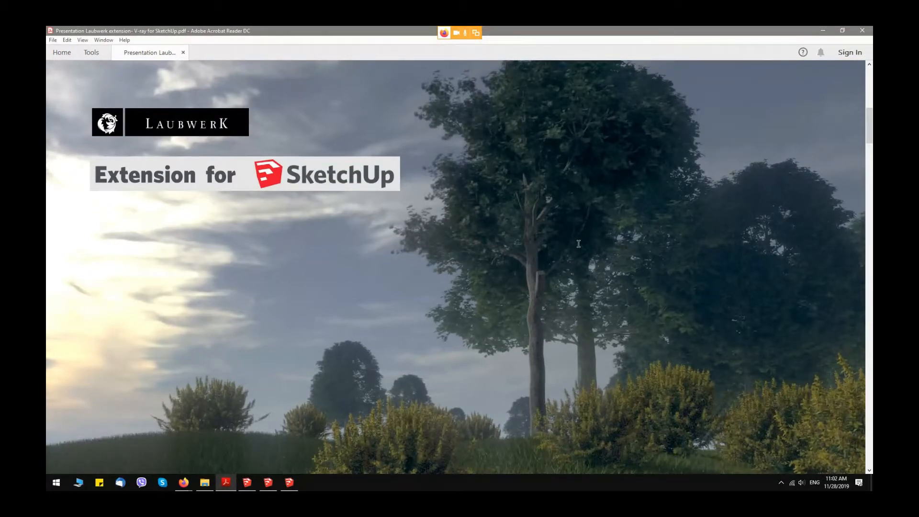
Advance through the webinar presentation to the Laubwerk slide
scroll(579, 243, down, 3)
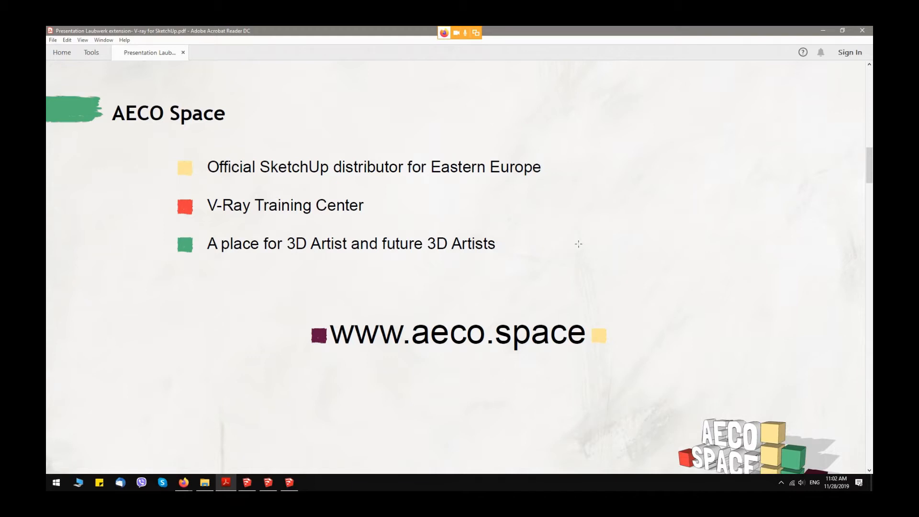
scroll(578, 243, down, 1)
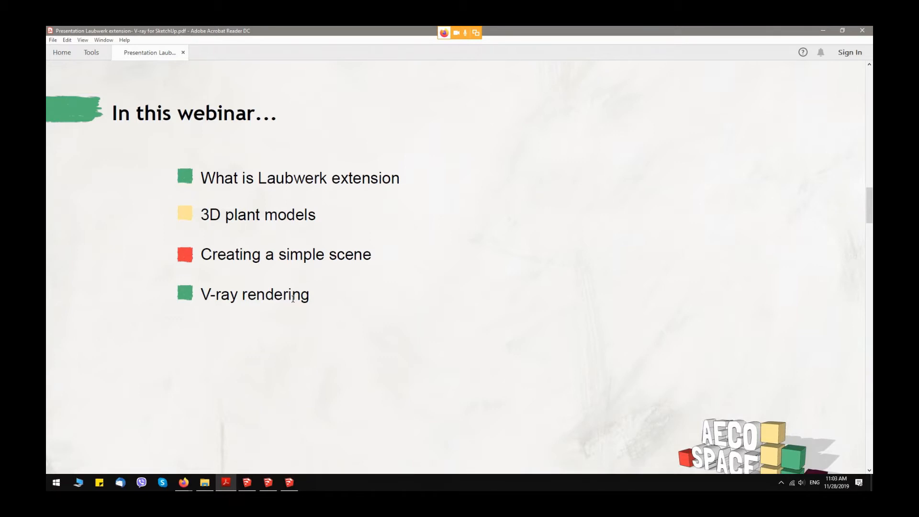
key(Right)
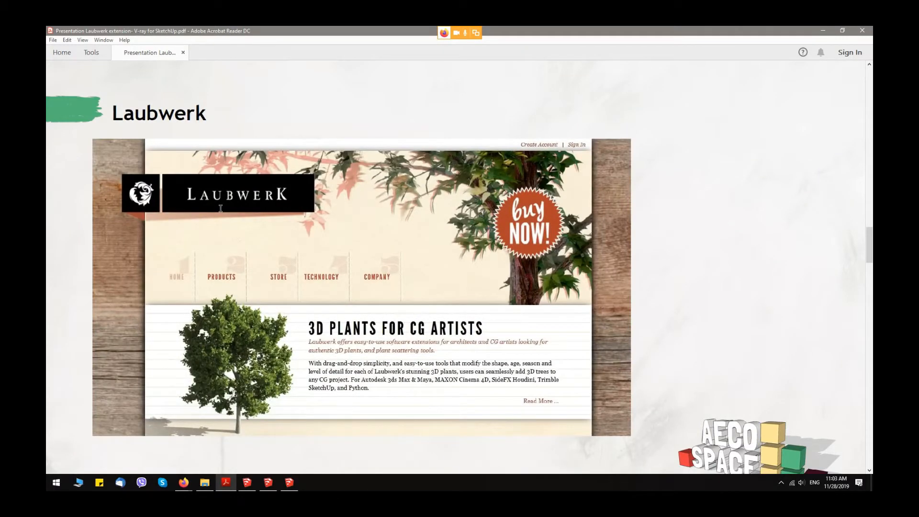
Switch to Firefox and bring up the Laubwerk website
mouse_move(183, 482)
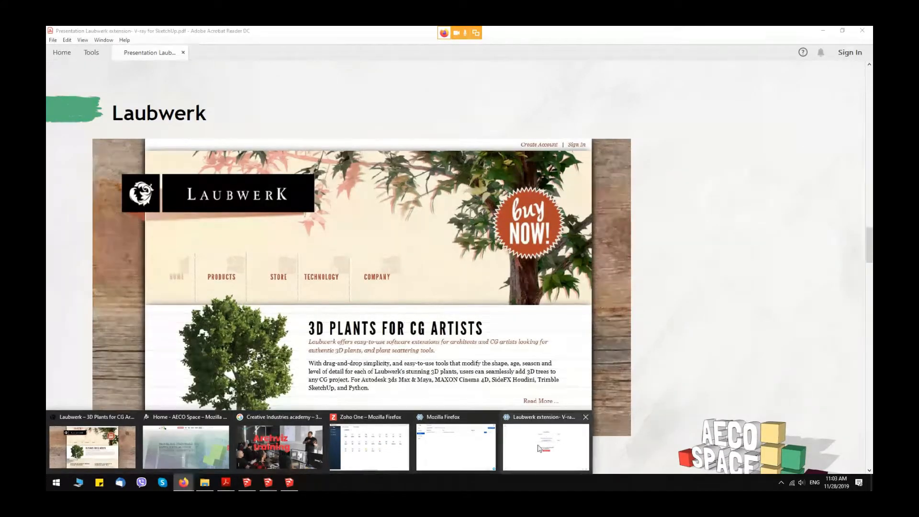
click(539, 449)
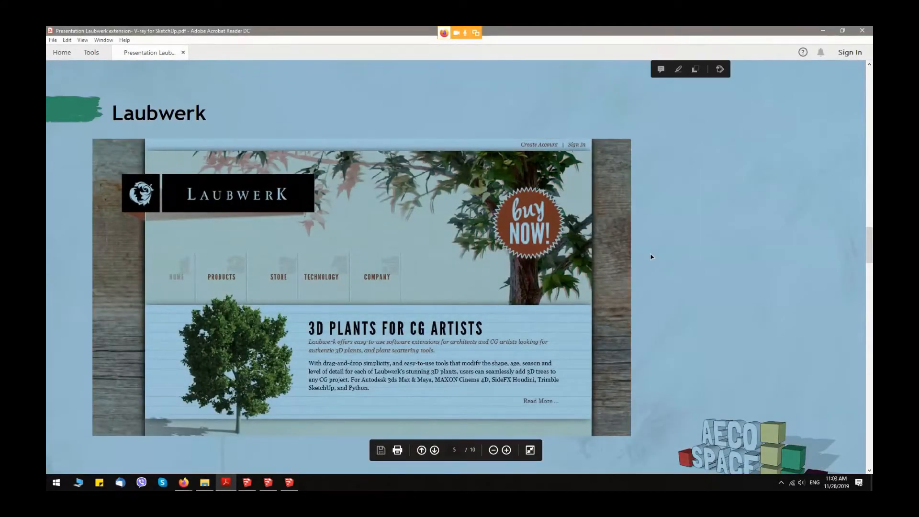
key(alt+Tab)
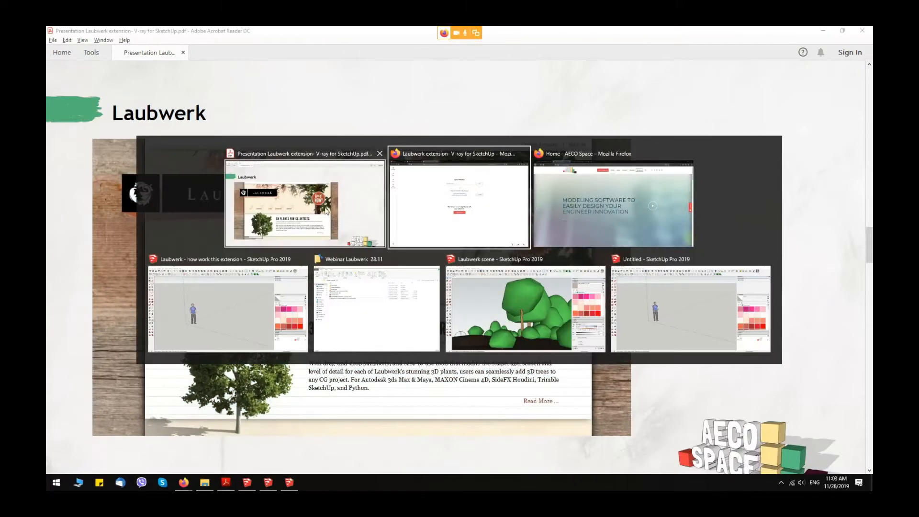
click(586, 195)
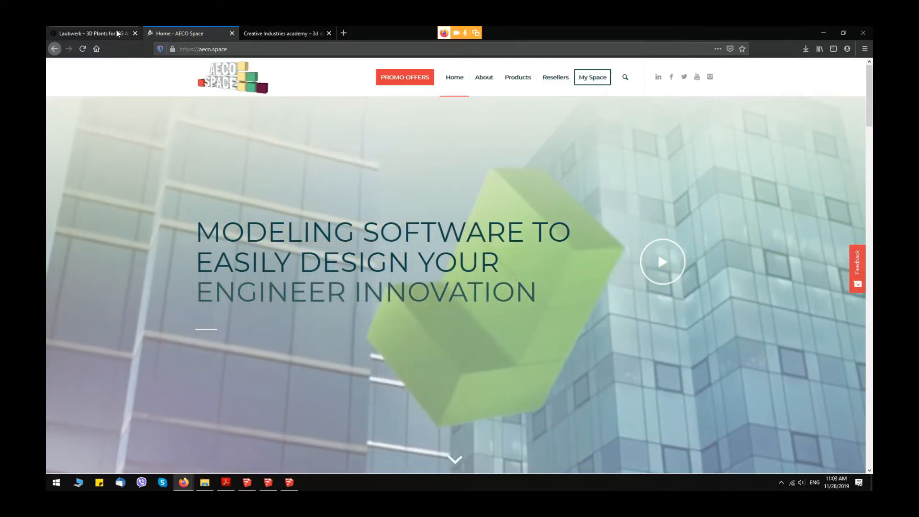
click(117, 32)
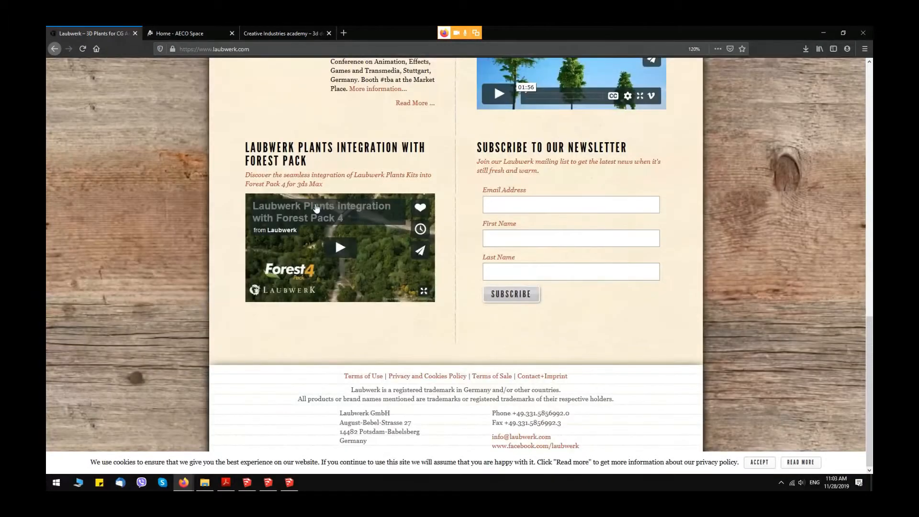
Look over the Laubwerk home page from its introduction to the events, videos and newsletter sections
scroll(431, 150, up, 10)
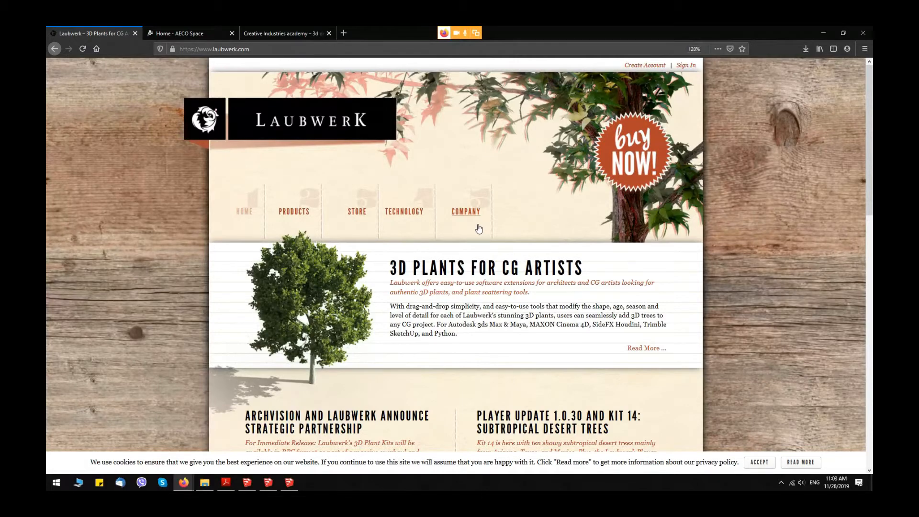
scroll(479, 228, down, 5)
scroll(619, 284, down, 2)
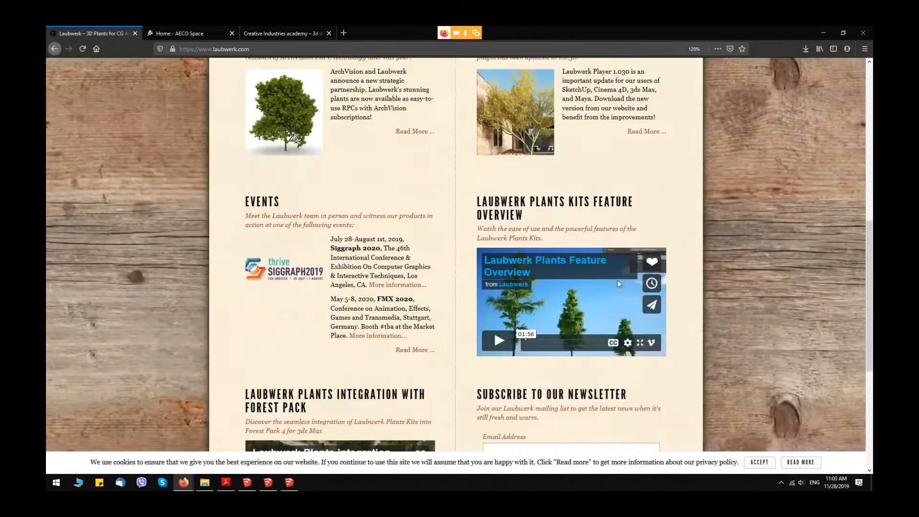
scroll(589, 297, down, 5)
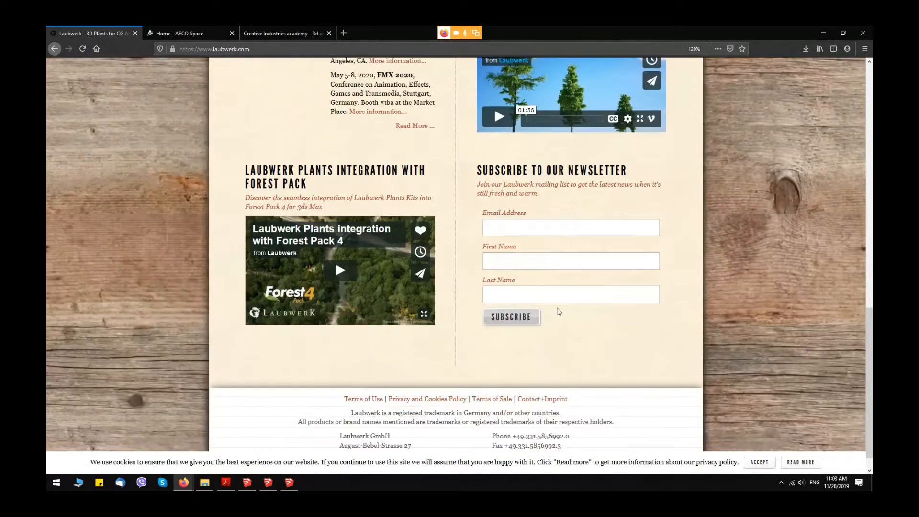
scroll(661, 317, up, 1)
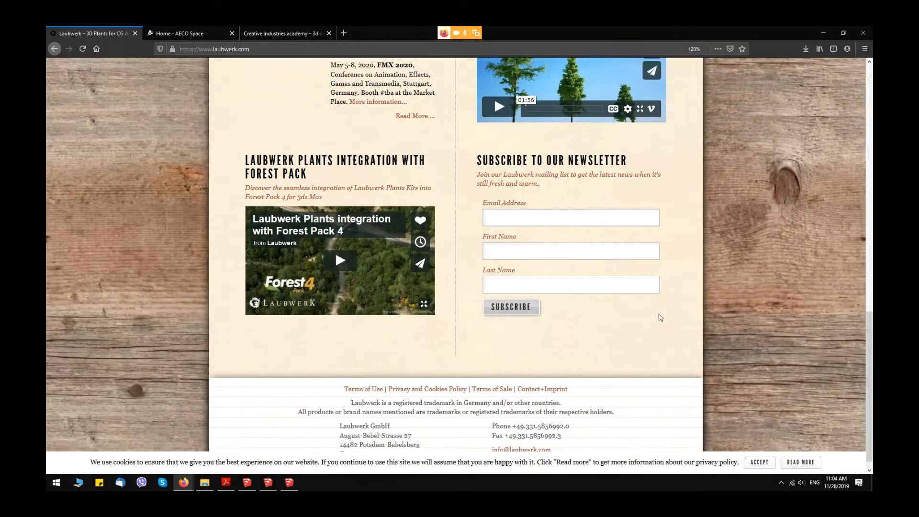
scroll(663, 309, up, 15)
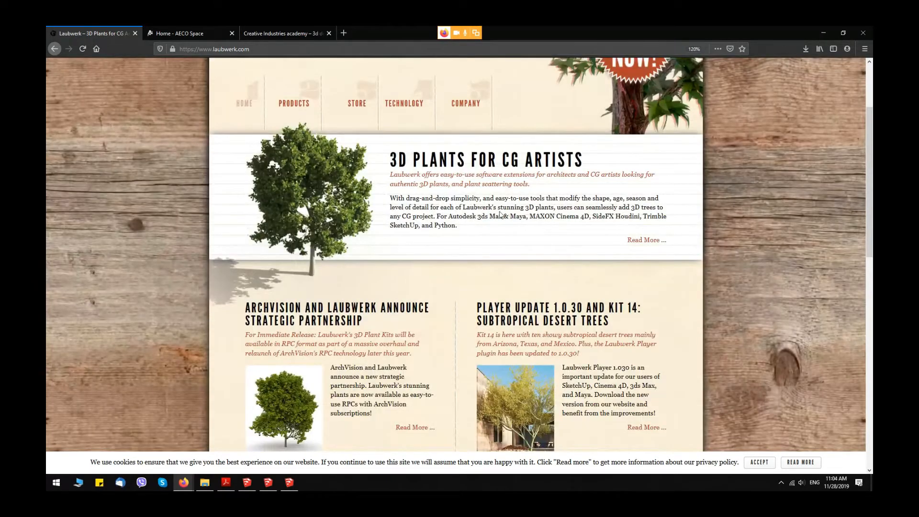
Open the Laubwerk Products page and read through its sections
click(299, 109)
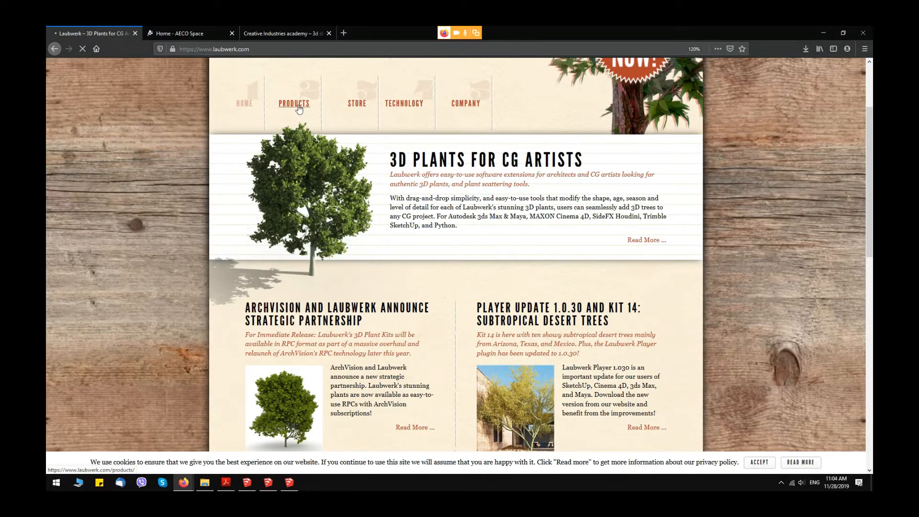
scroll(501, 265, down, 15)
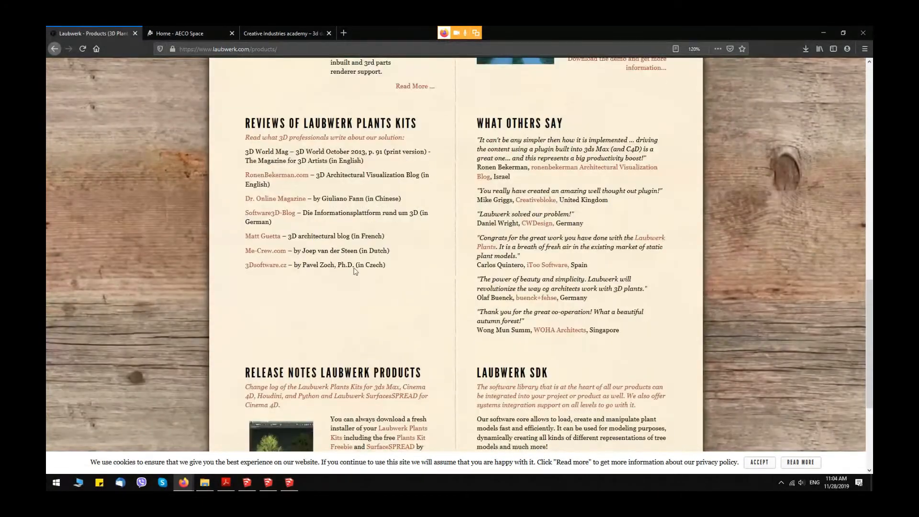
scroll(510, 267, down, 3)
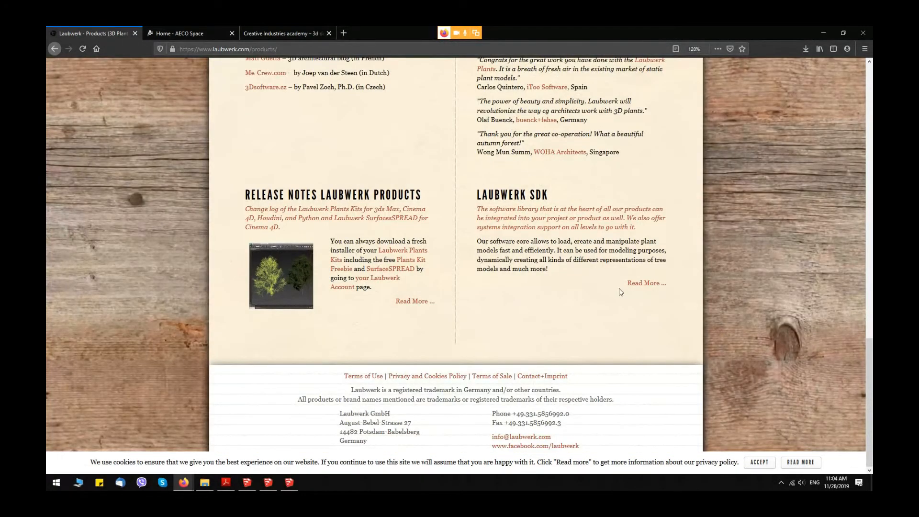
scroll(620, 291, up, 15)
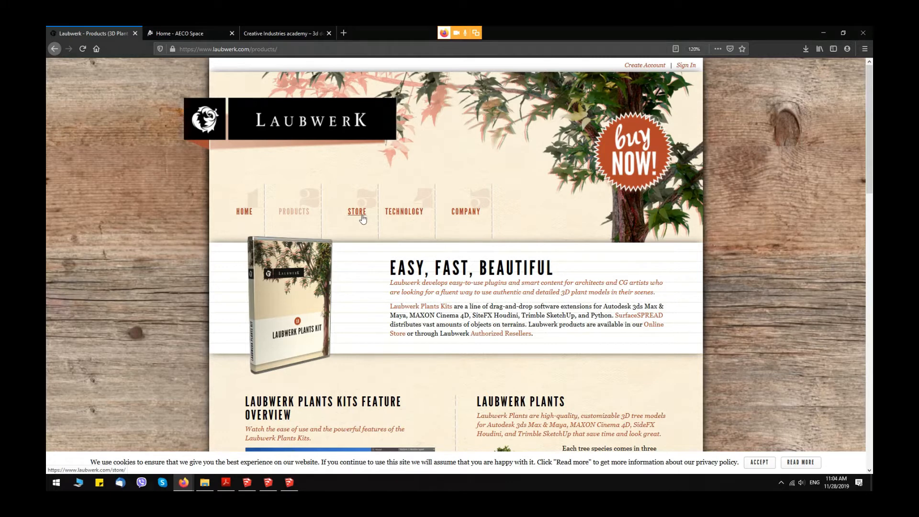
Sign in to the Laubwerk account with the prefilled credentials and view the account dashboard
click(681, 67)
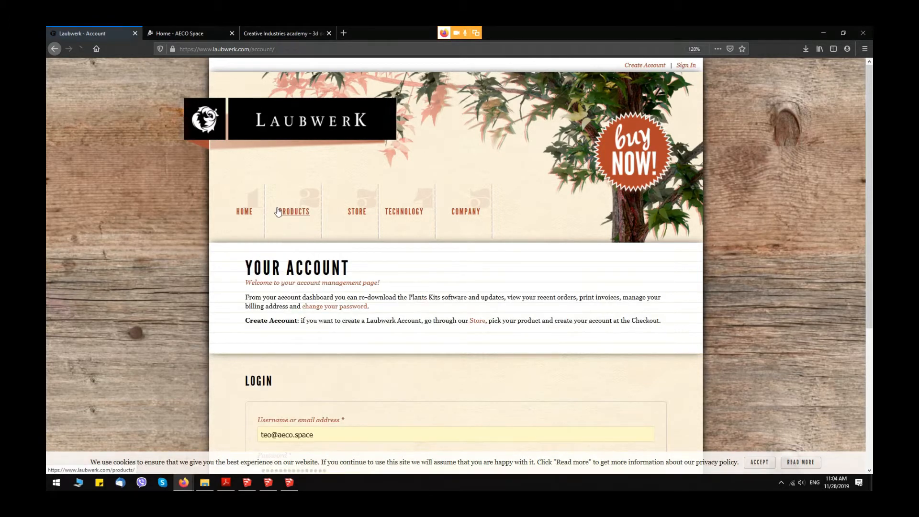
scroll(278, 211, down, 3)
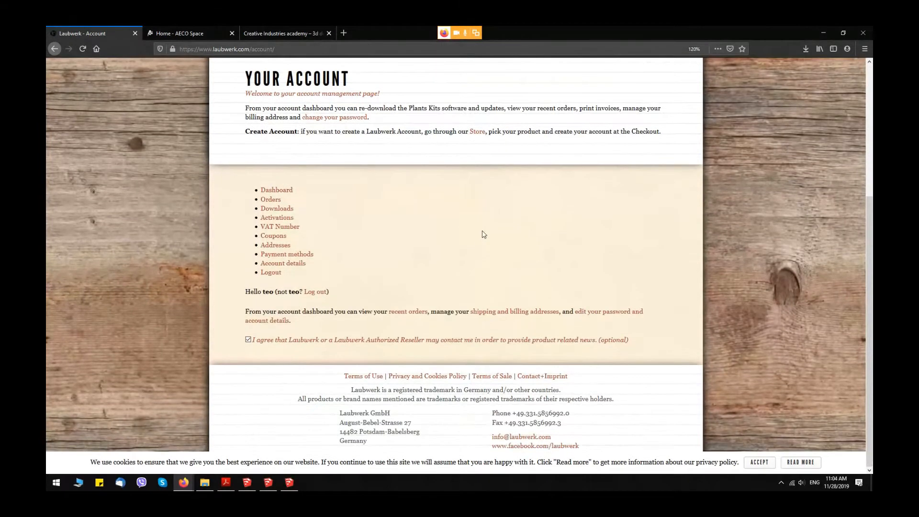
scroll(294, 214, up, 3)
Return to the Products page and review the Laubwerk Plants, Player and SurfaceSPREAD descriptions
click(294, 214)
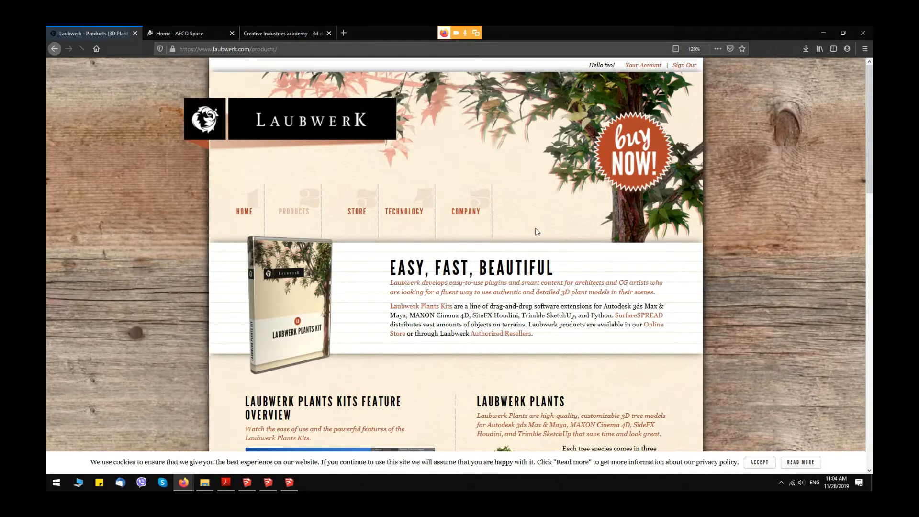
scroll(537, 232, down, 10)
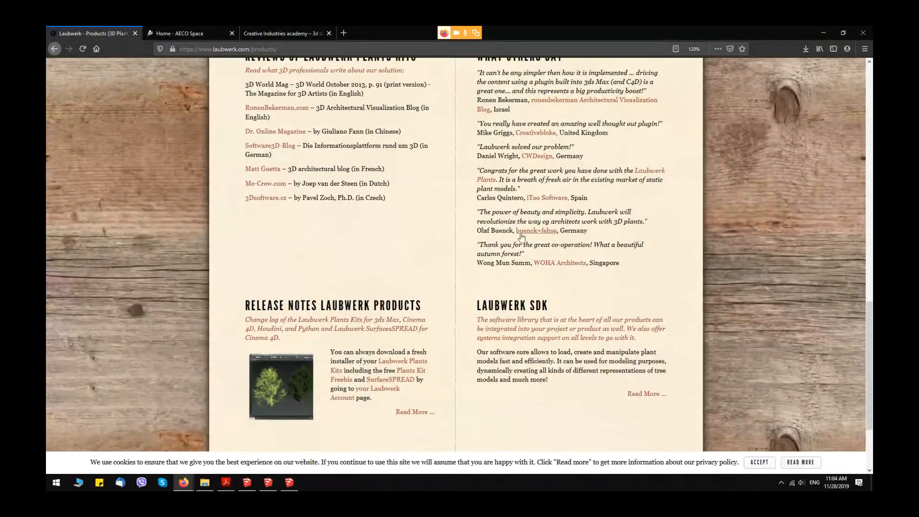
scroll(522, 236, down, 3)
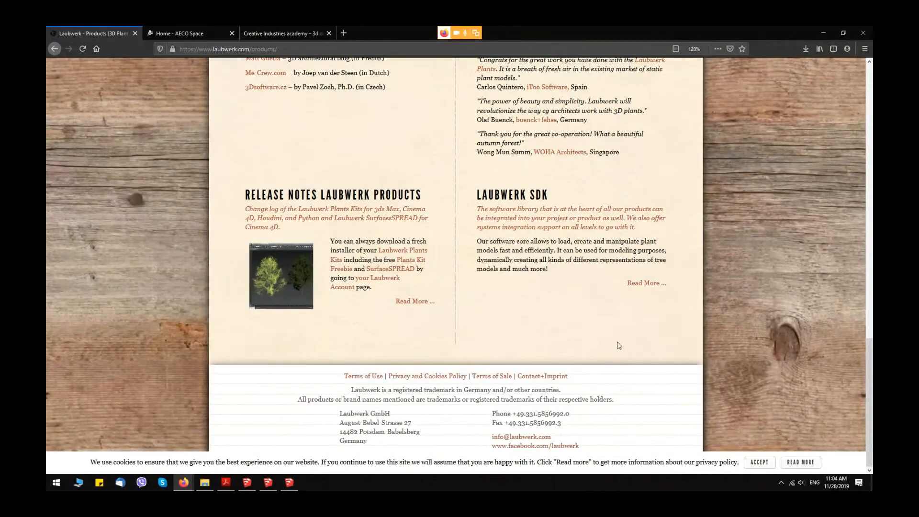
scroll(595, 304, up, 9)
scroll(654, 307, up, 6)
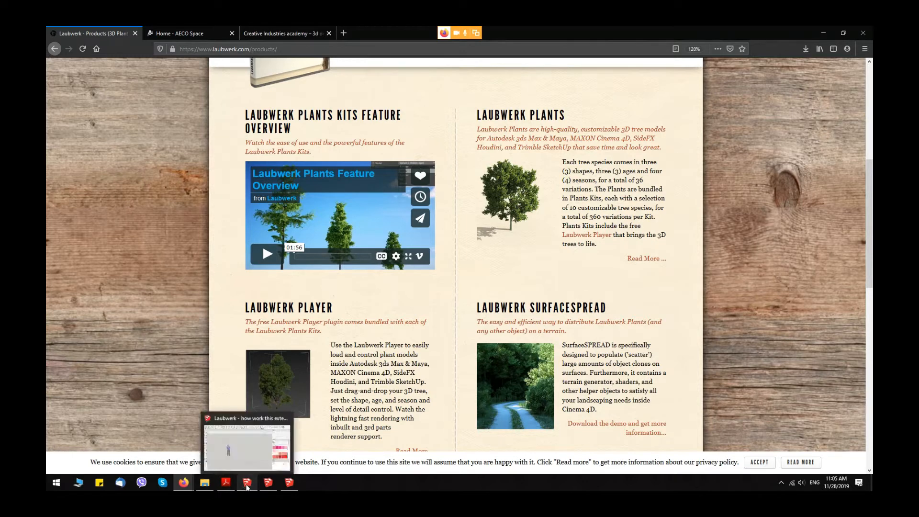
Switch to the SketchUp model "Laubwerk - how work this extension", float the Laubwerk toolbar over the model and open the Laubwerk Browser
key(alt+Tab)
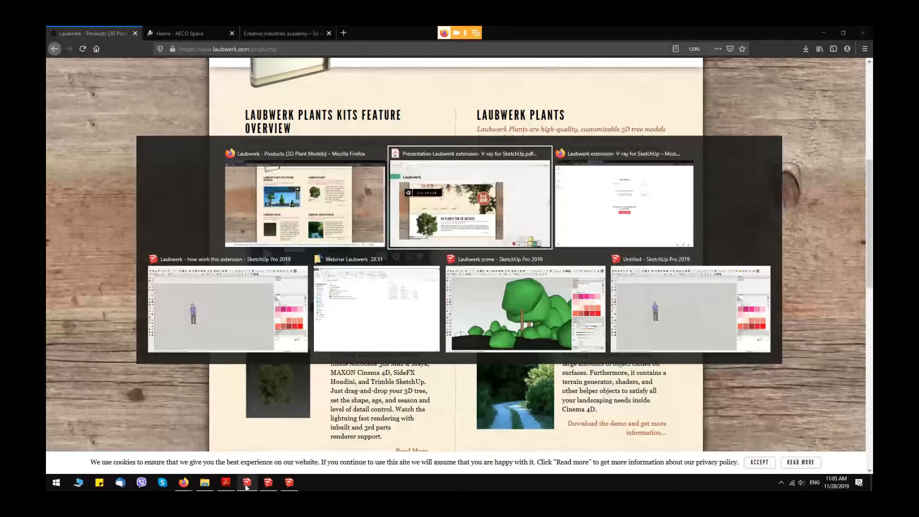
click(246, 486)
drag(577, 70, 512, 129)
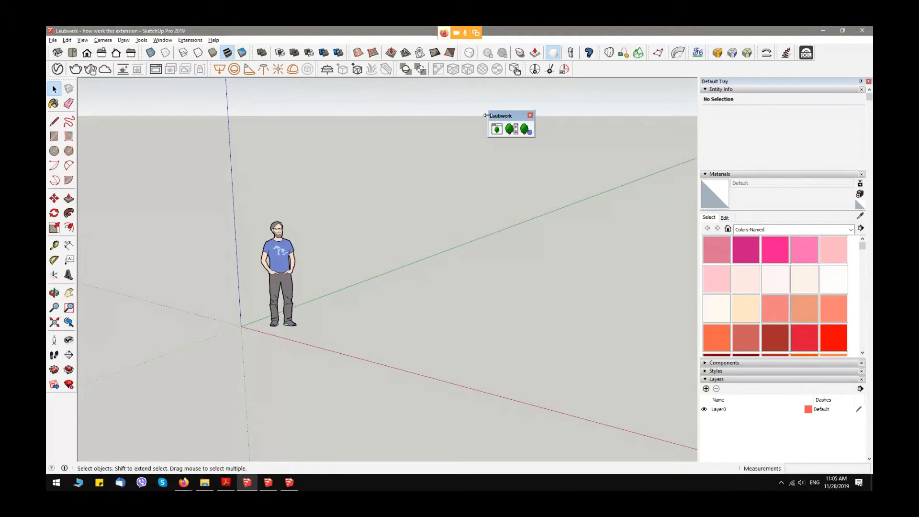
drag(486, 116, 384, 143)
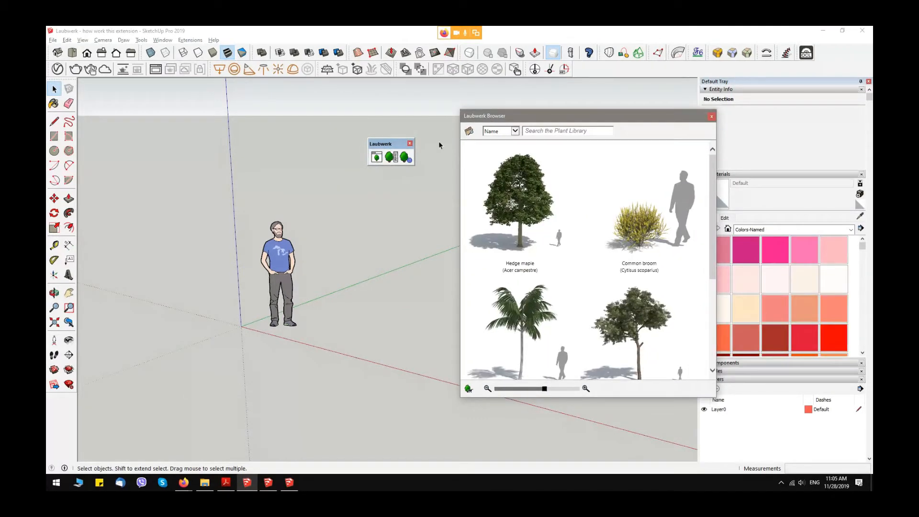
Reposition the Laubwerk toolbar and the Laubwerk Browser window to clear space around the human figure
drag(393, 144, 306, 119)
drag(528, 118, 529, 114)
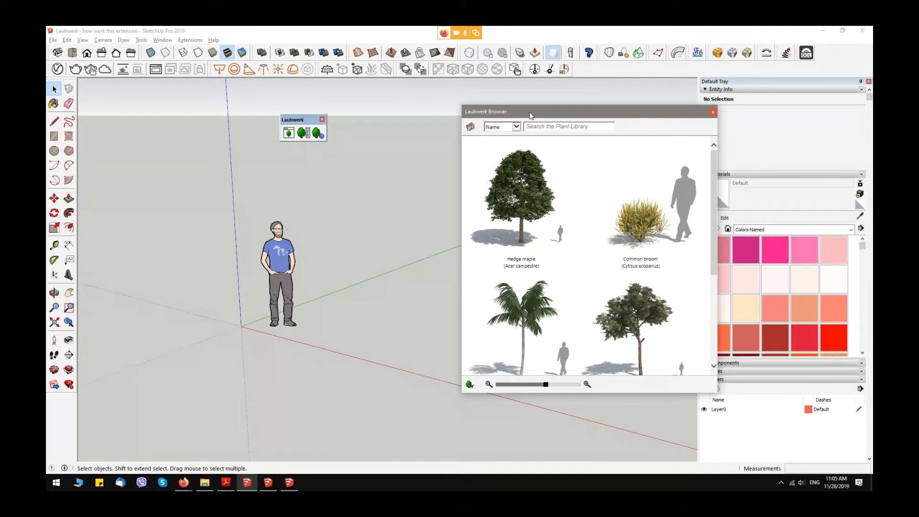
drag(530, 112, 560, 77)
Reduce the plant thumbnail size in the Laubwerk Browser and look through the available plants
drag(743, 154, 743, 177)
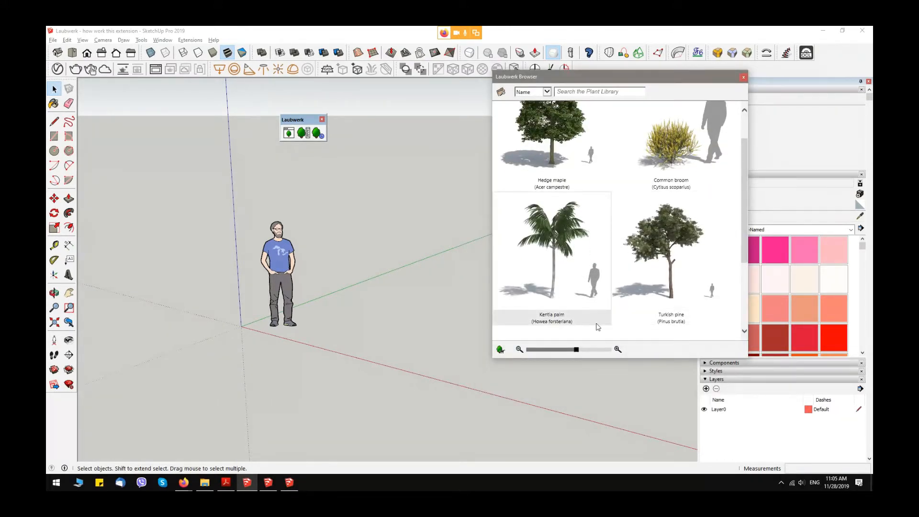
drag(576, 349, 559, 352)
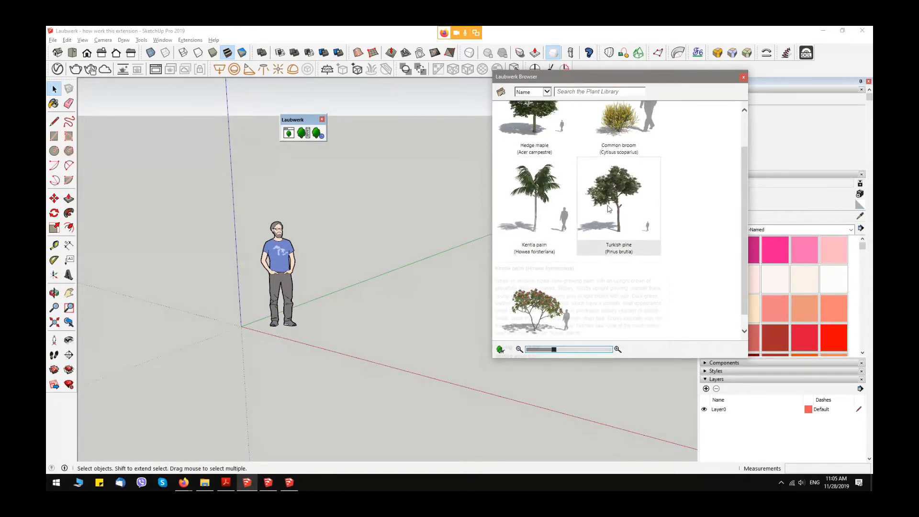
scroll(674, 252, down, 1)
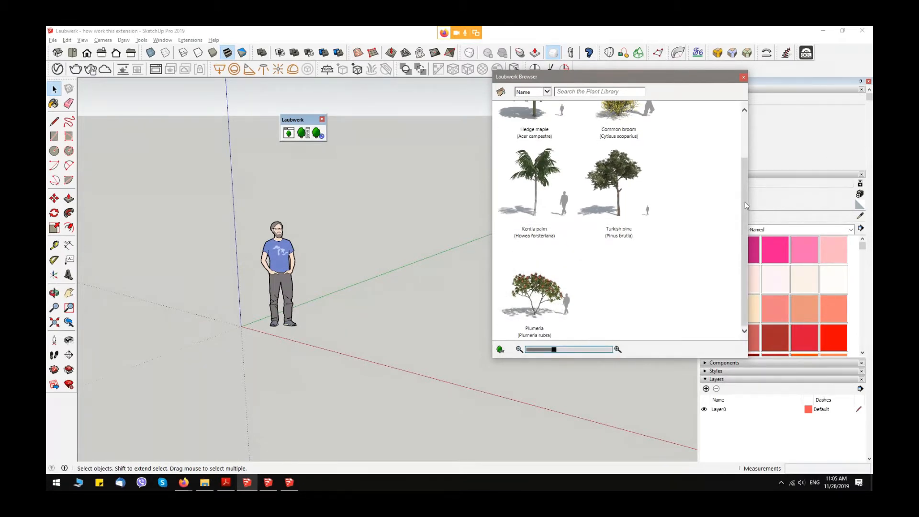
scroll(566, 173, up, 3)
Place a Hedge maple (Acer campestre) from the plant library beside the human figure
mouse_move(566, 137)
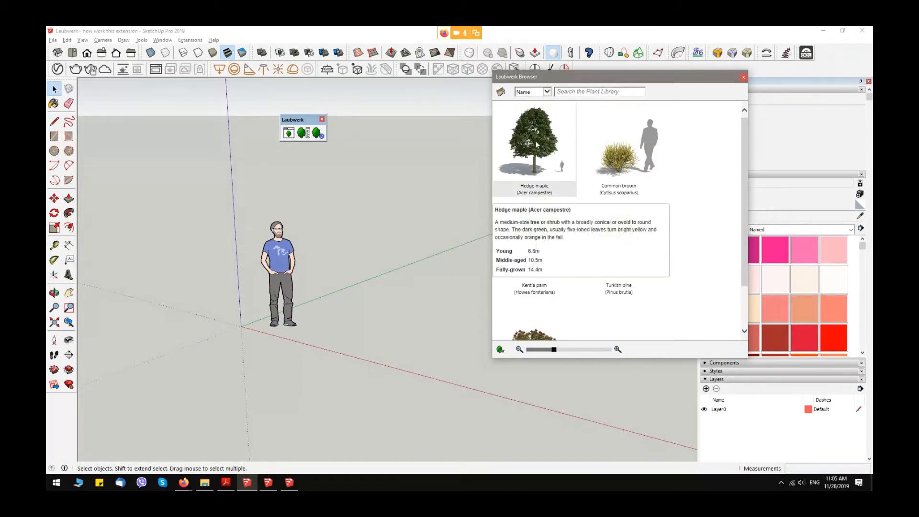
click(537, 144)
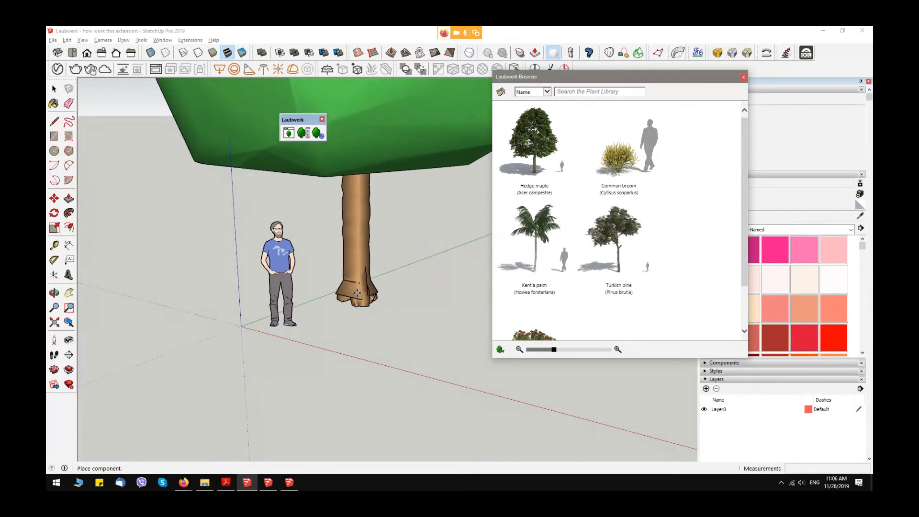
click(357, 293)
Place a Common broom (Cytisus scoparius) on the ground beside the hedge maple as a new plant, without replacing the selected one
scroll(349, 294, down, 5)
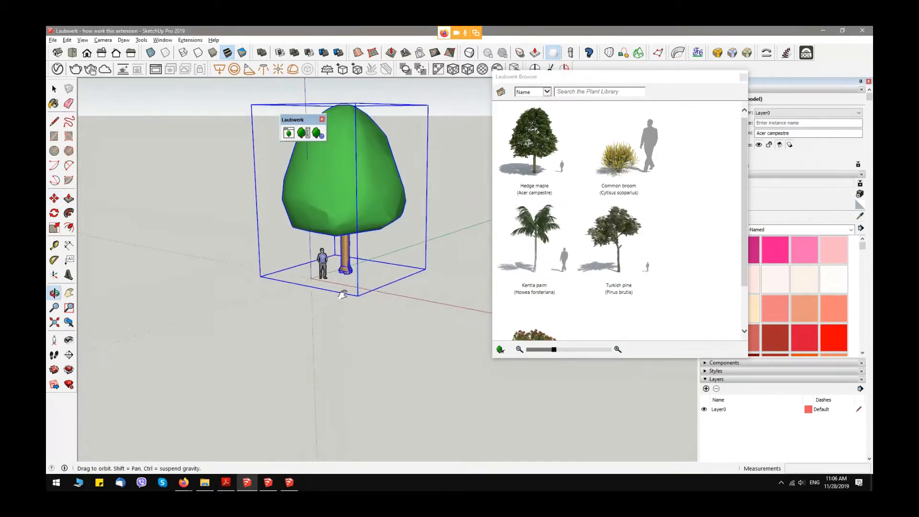
shift+middle_drag(343, 294, 341, 330)
scroll(369, 236, up, 4)
middle_drag(348, 263, 237, 221)
scroll(245, 217, down, 4)
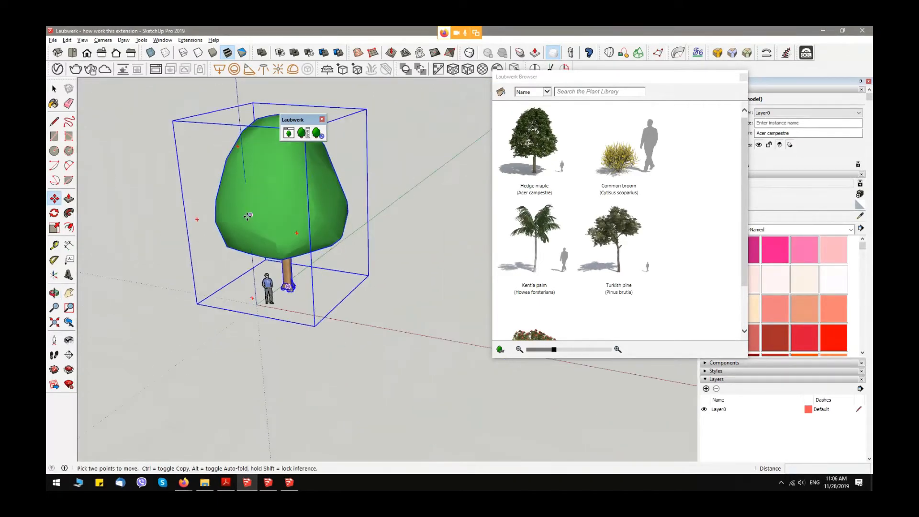
middle_drag(366, 242, 389, 230)
click(618, 151)
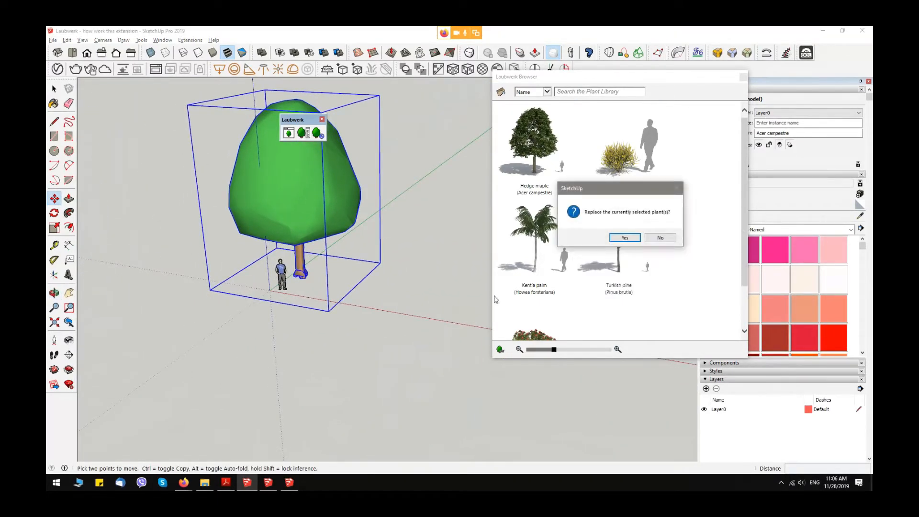
click(660, 238)
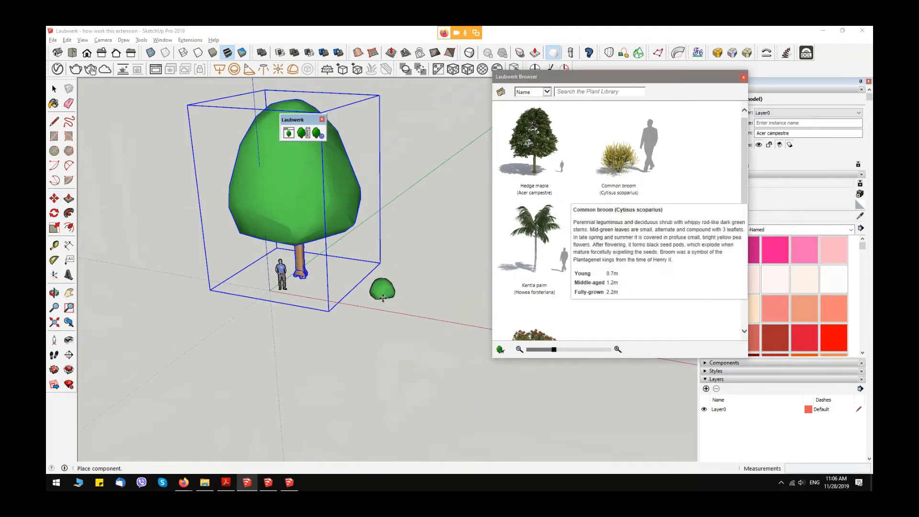
click(383, 298)
Add a Kentia palm (Howea forsteriana) and a Turkish pine (Pinus brutia) in a row beyond the broom, keeping the existing plants
click(534, 239)
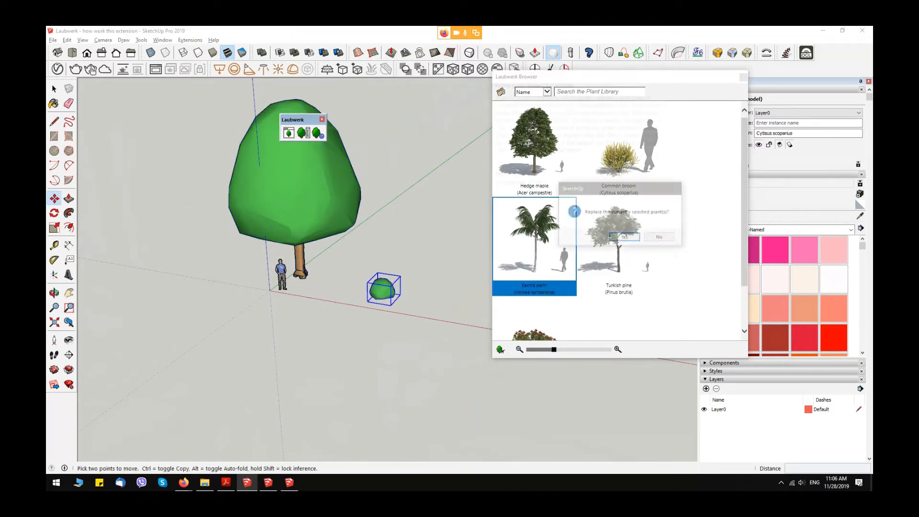
click(660, 237)
click(433, 302)
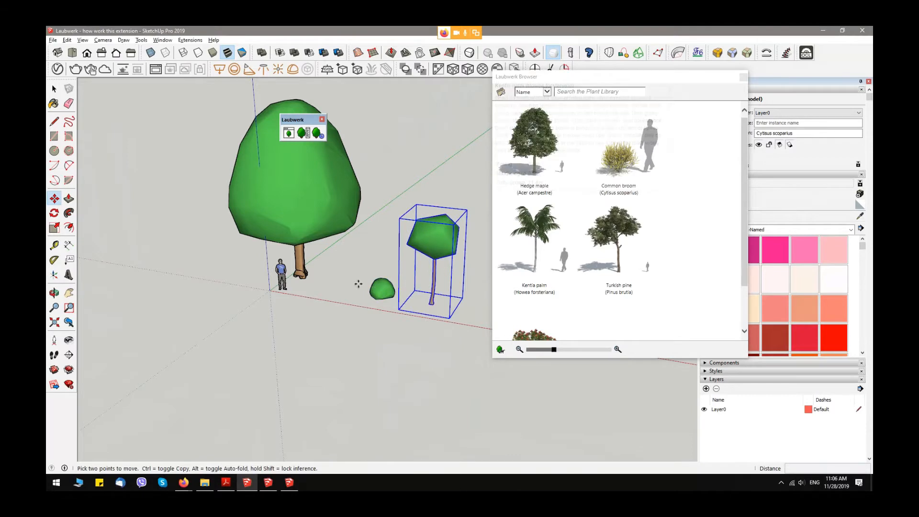
middle_drag(359, 284, 306, 326)
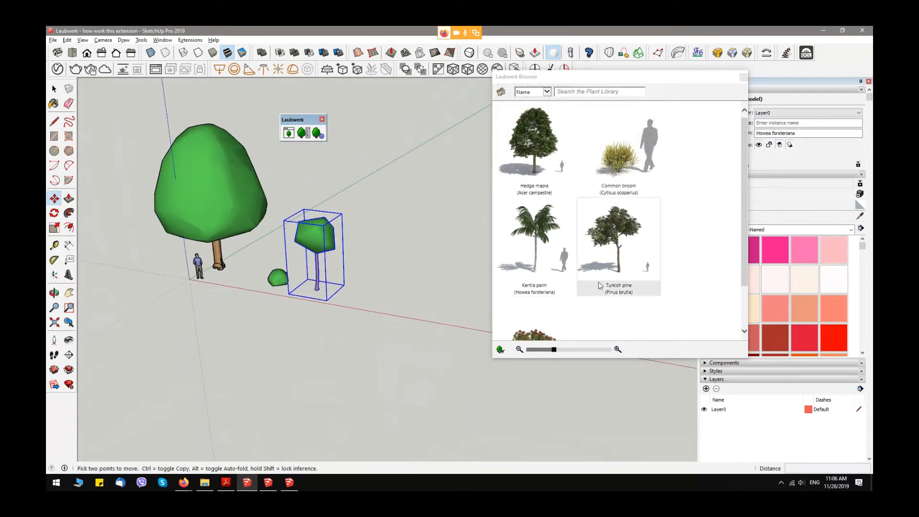
click(624, 231)
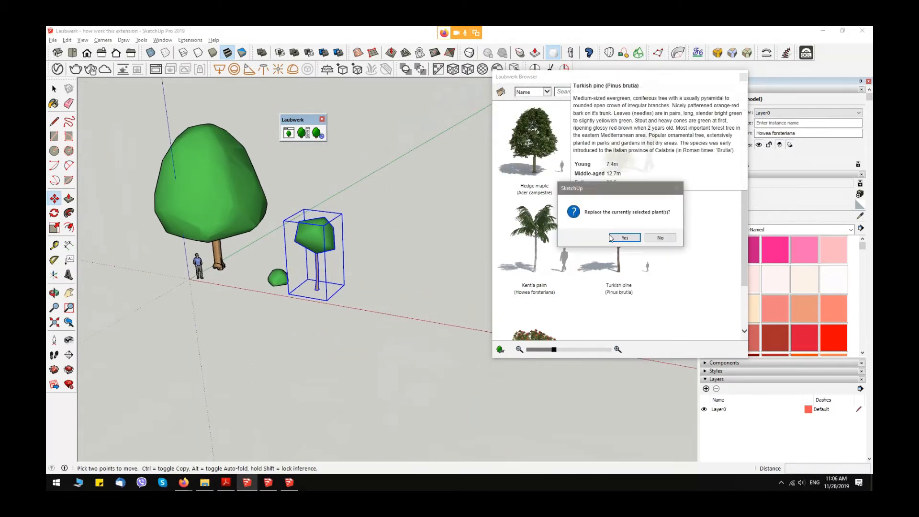
click(660, 238)
click(389, 292)
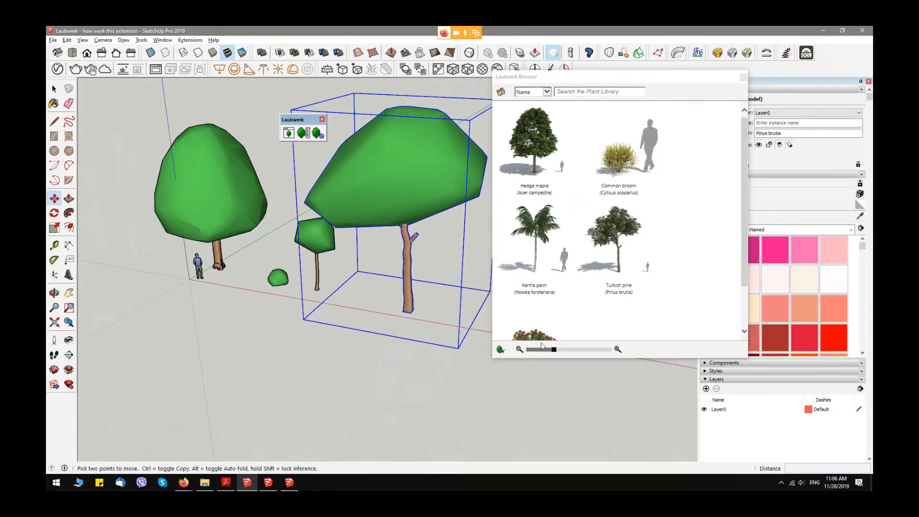
Place a Plumeria rubra at the far end of the plant row along the red axis, without replacing the Turkish pine
scroll(646, 247, down, 1)
middle_drag(421, 271, 297, 273)
click(622, 263)
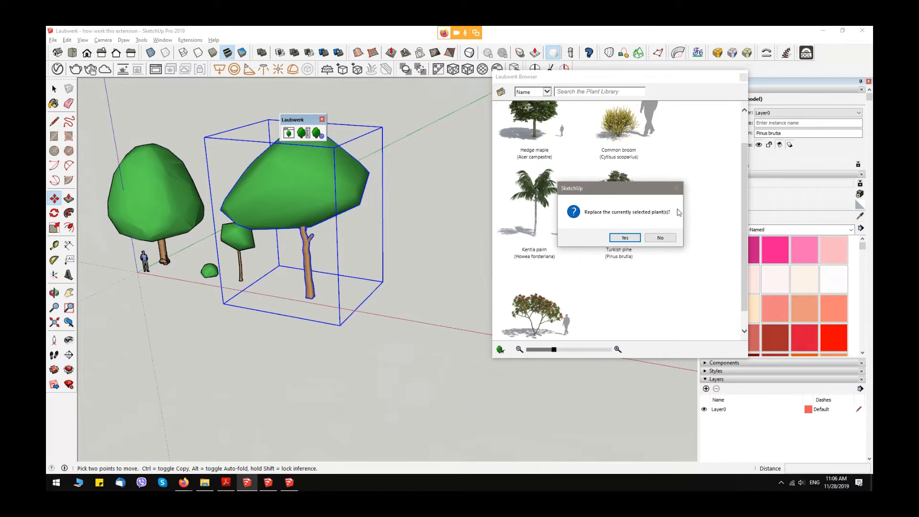
click(661, 238)
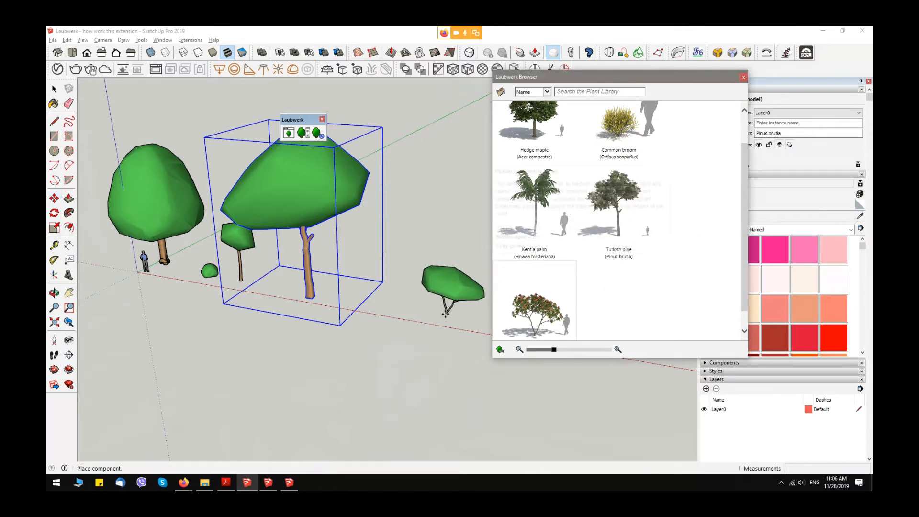
click(410, 310)
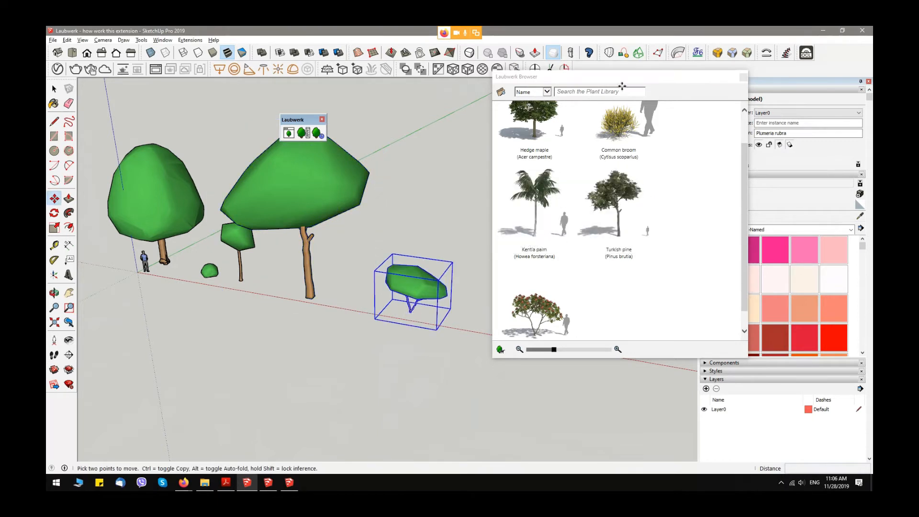
Move the Laubwerk Browser aside and frame the human figure and all five plants in a low, near eye-level view
drag(631, 79, 723, 91)
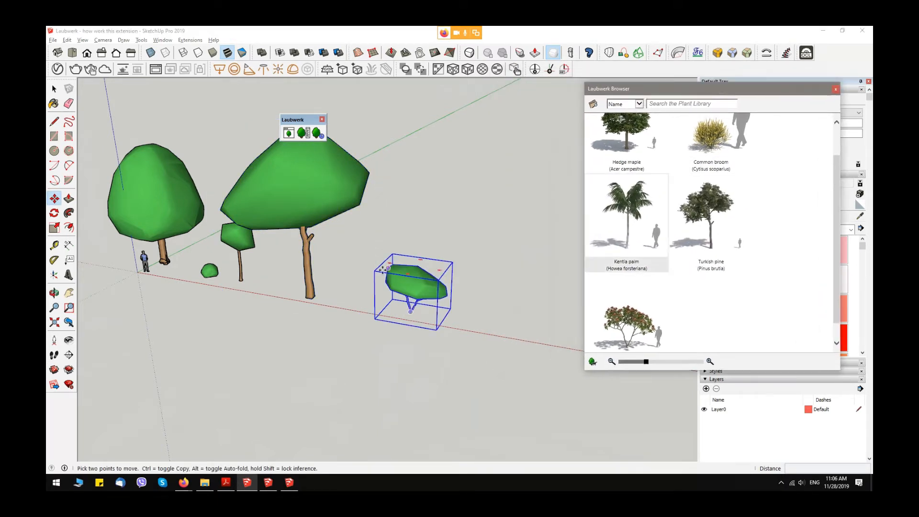
middle_drag(242, 340, 345, 310)
key(space)
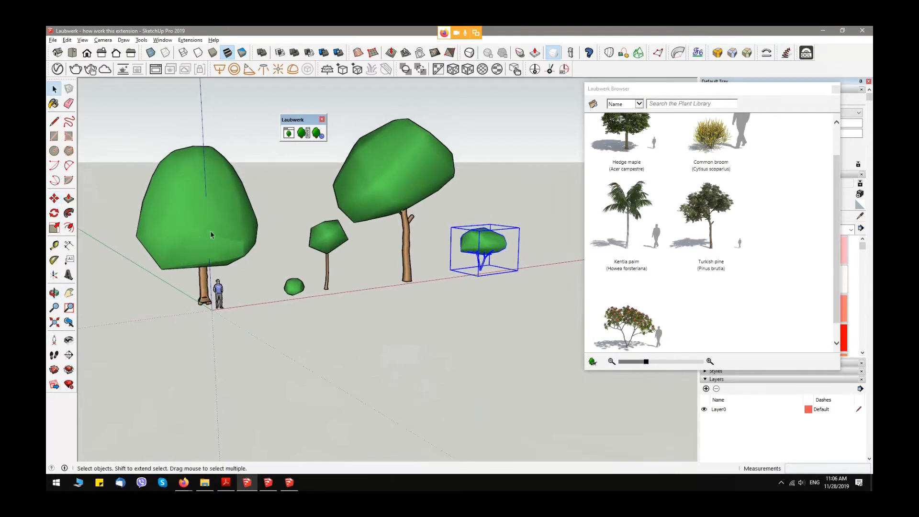
scroll(383, 183, up, 2)
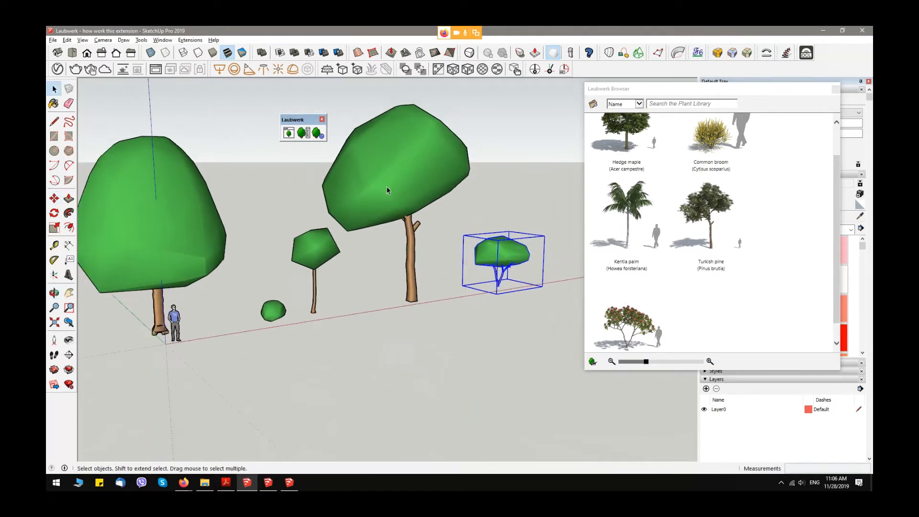
middle_drag(387, 186, 235, 307)
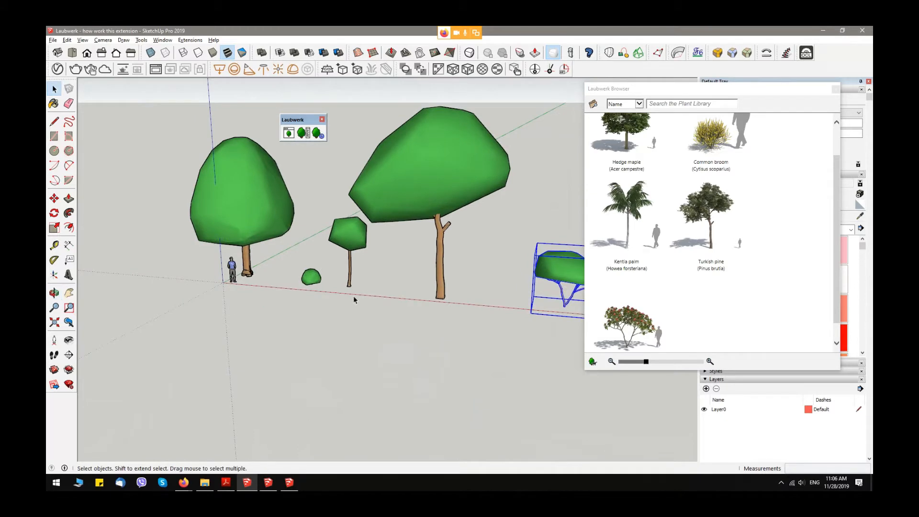
shift+middle_drag(353, 296, 293, 321)
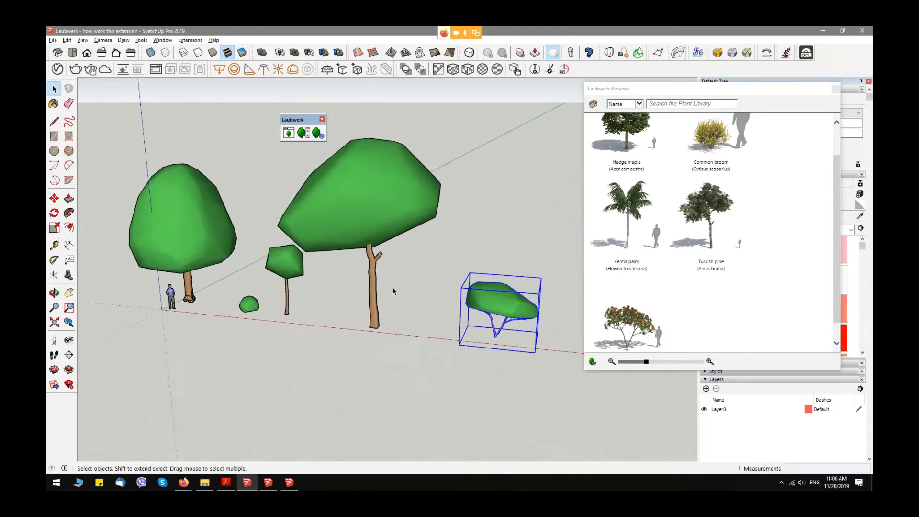
middle_drag(394, 291, 438, 254)
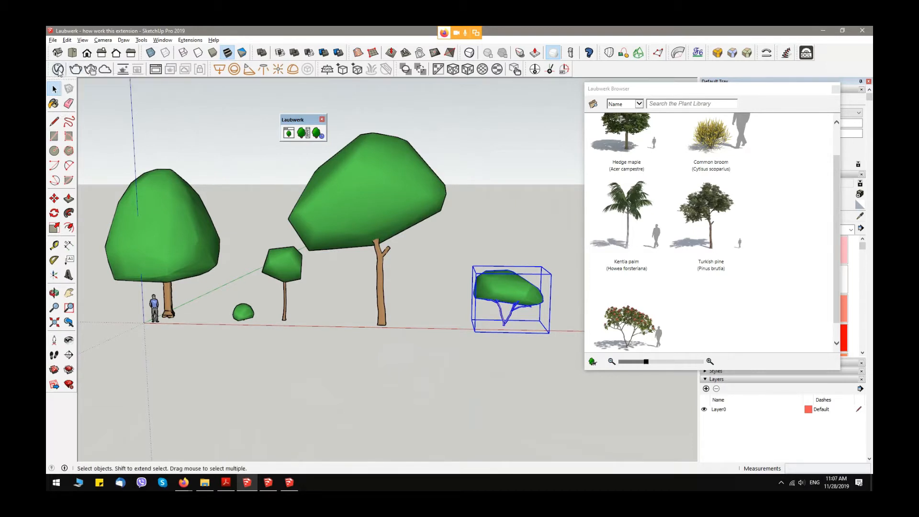
In the V-Ray render settings, enable interactive rendering and the NVIDIA AI denoiser, and set Update Effects to Often
click(58, 70)
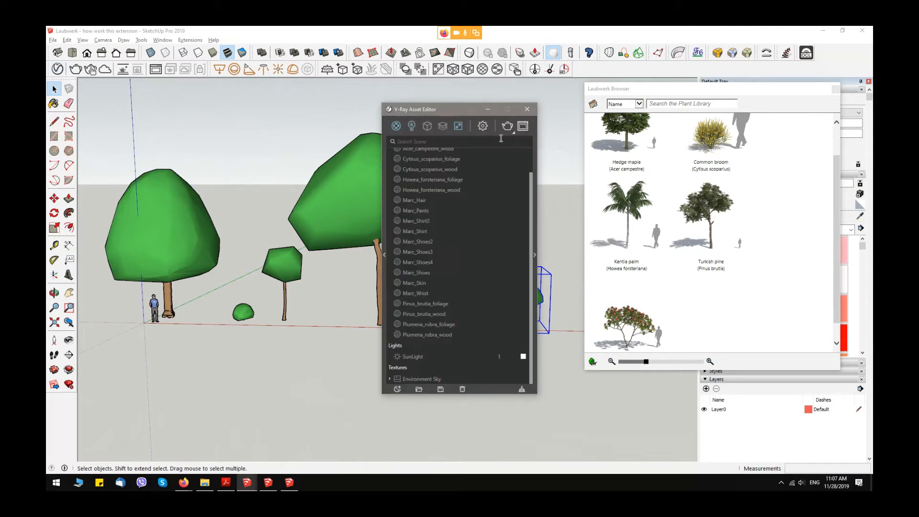
click(483, 127)
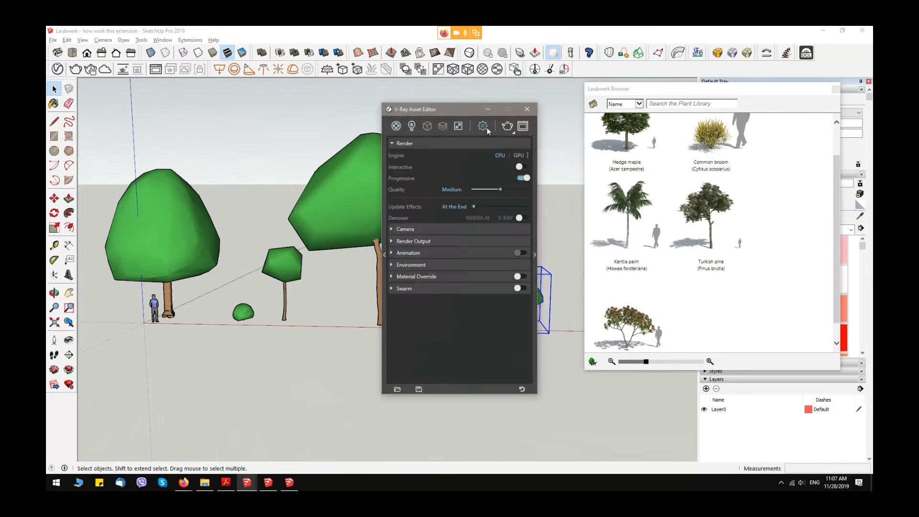
click(423, 242)
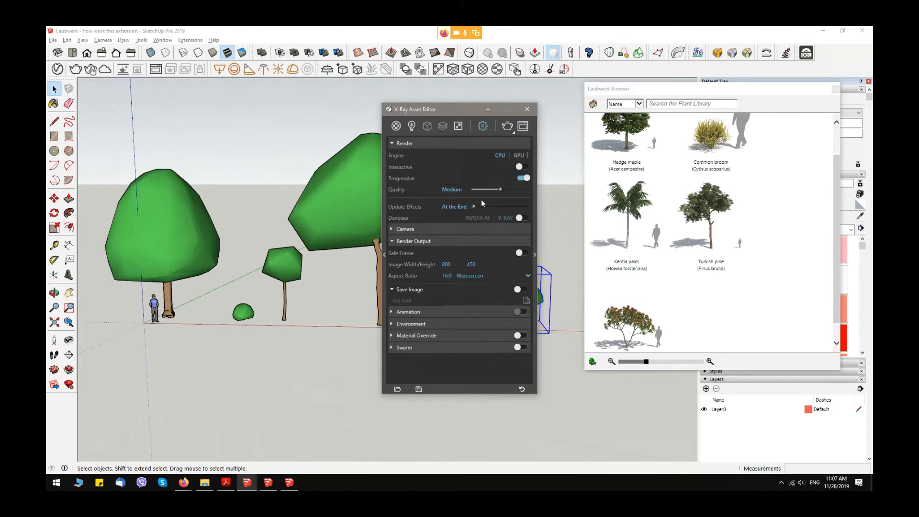
click(522, 167)
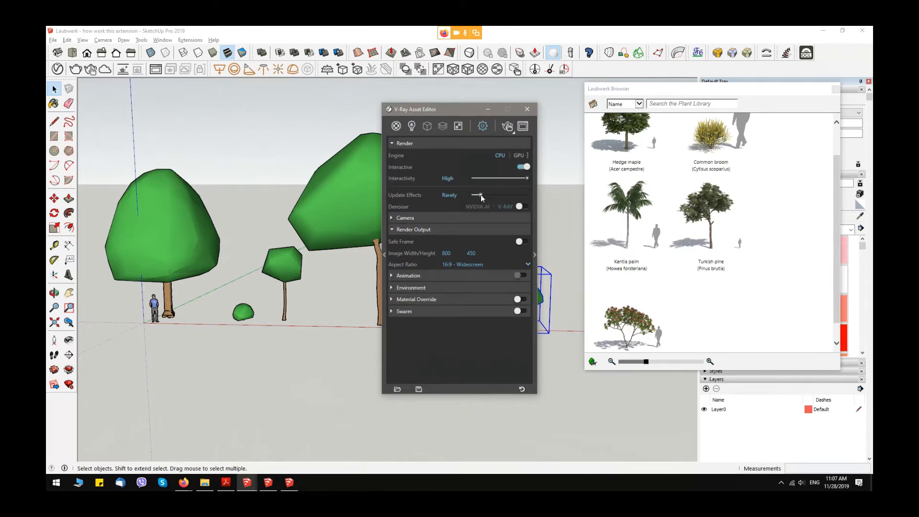
click(522, 207)
drag(488, 195, 498, 195)
drag(451, 108, 499, 99)
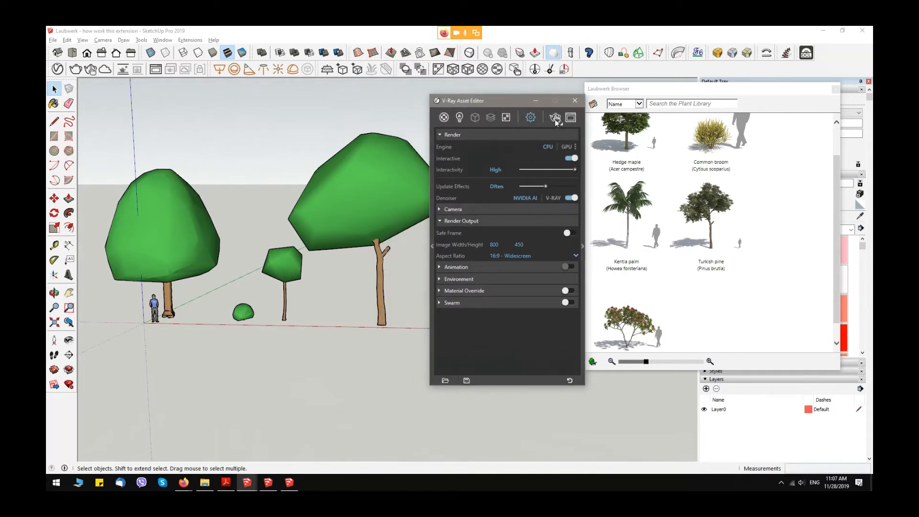
Start the V-Ray interactive render and bring the view closer to the hedge maple to examine the rendered plants
click(555, 118)
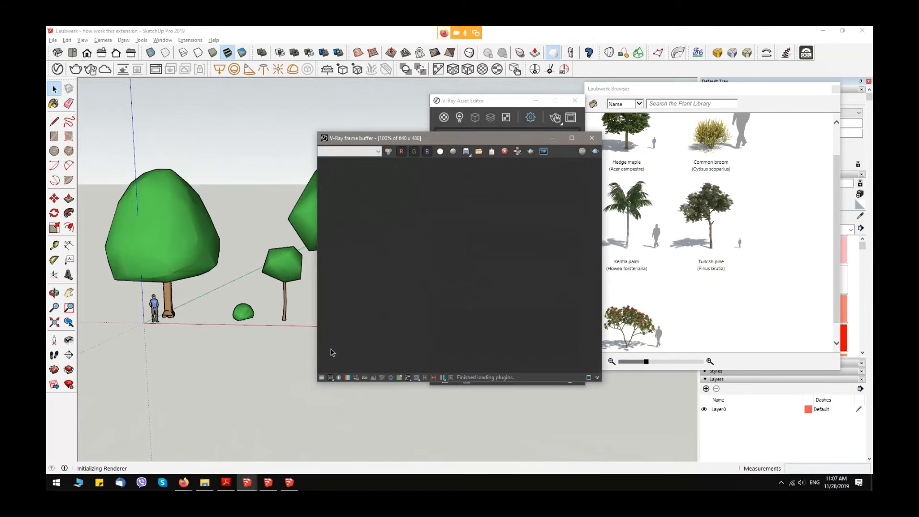
drag(437, 142, 379, 79)
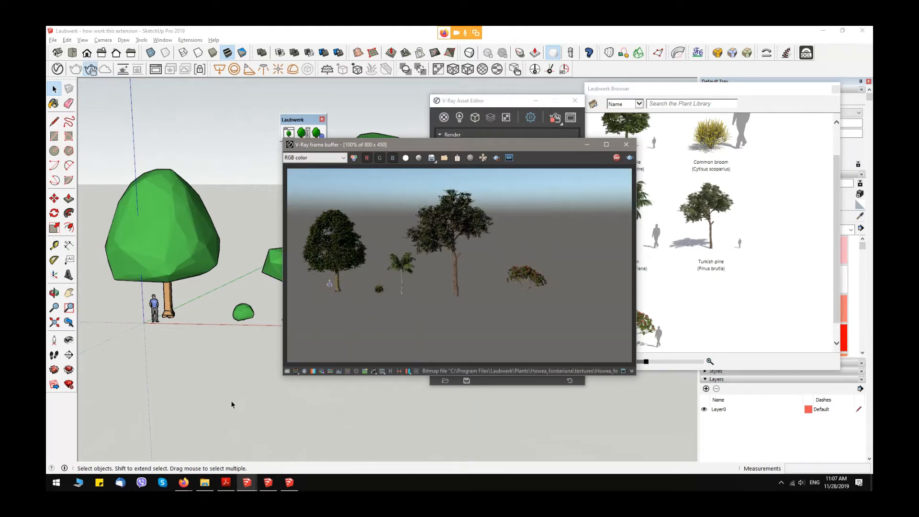
middle_drag(232, 403, 197, 407)
scroll(172, 259, up, 2)
scroll(172, 258, up, 1)
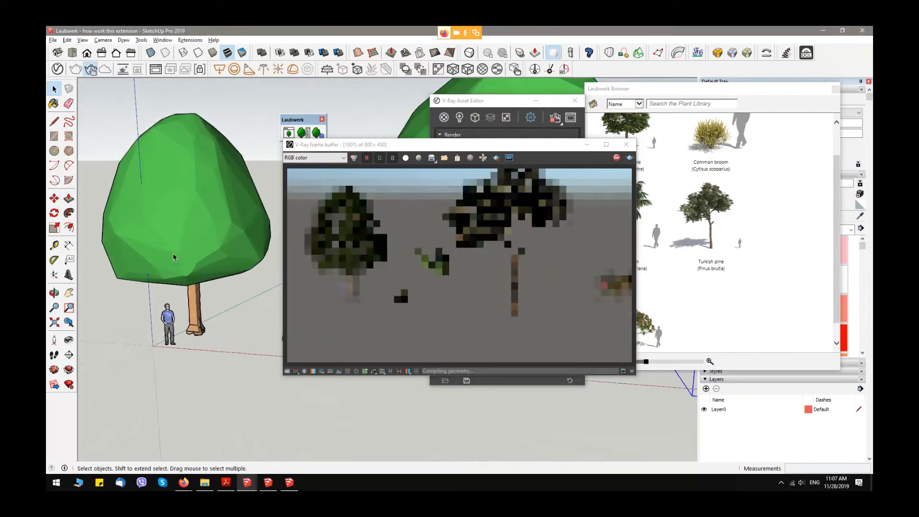
mouse_move(98, 284)
middle_down()
mouse_move(123, 271)
mouse_move(211, 270)
middle_up()
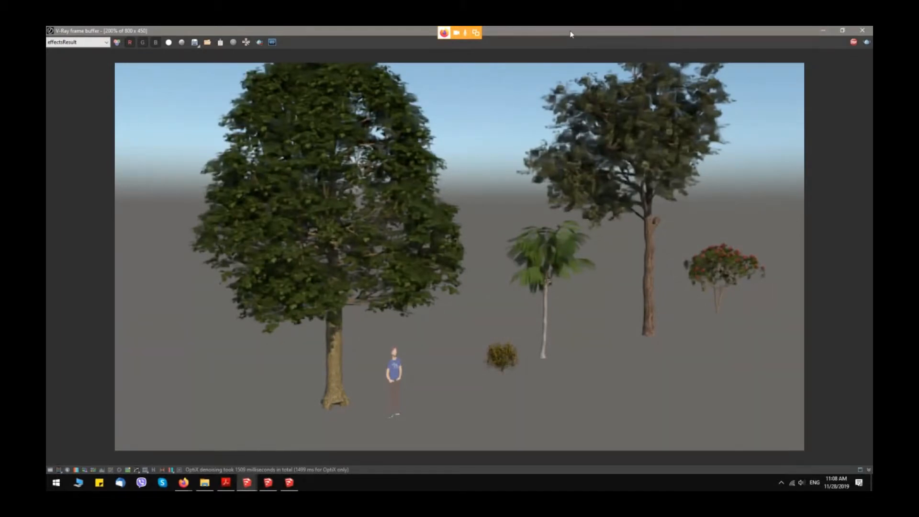
Restore the V-Ray frame buffer to a smaller window, stop the render, and close the frame buffer and the Asset Editor
drag(571, 34, 695, 65)
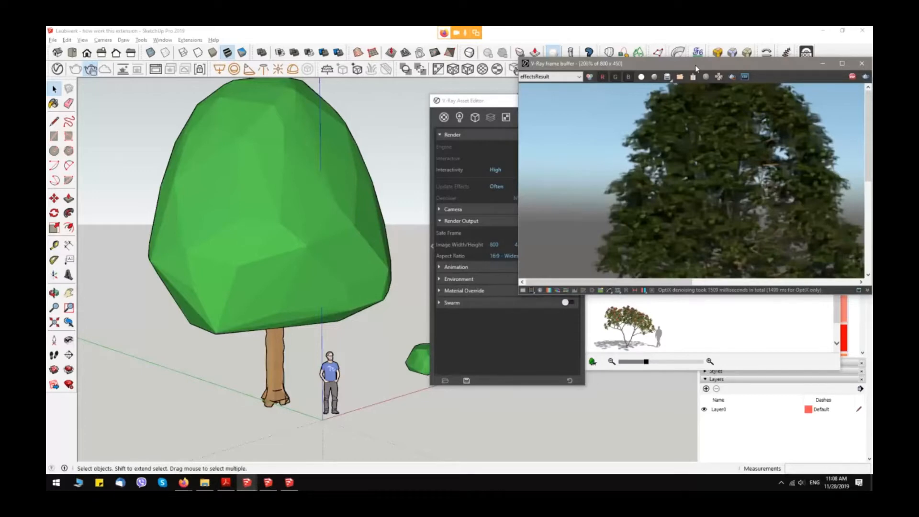
drag(695, 65, 592, 155)
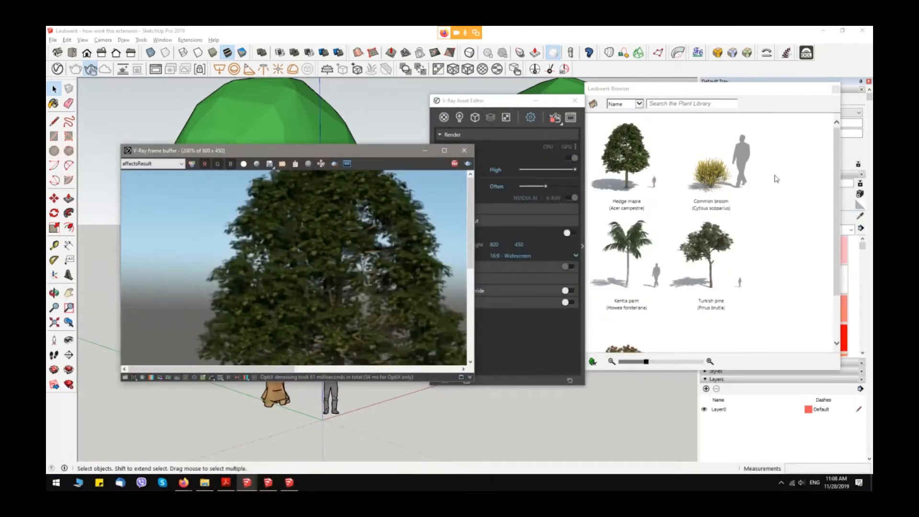
click(455, 164)
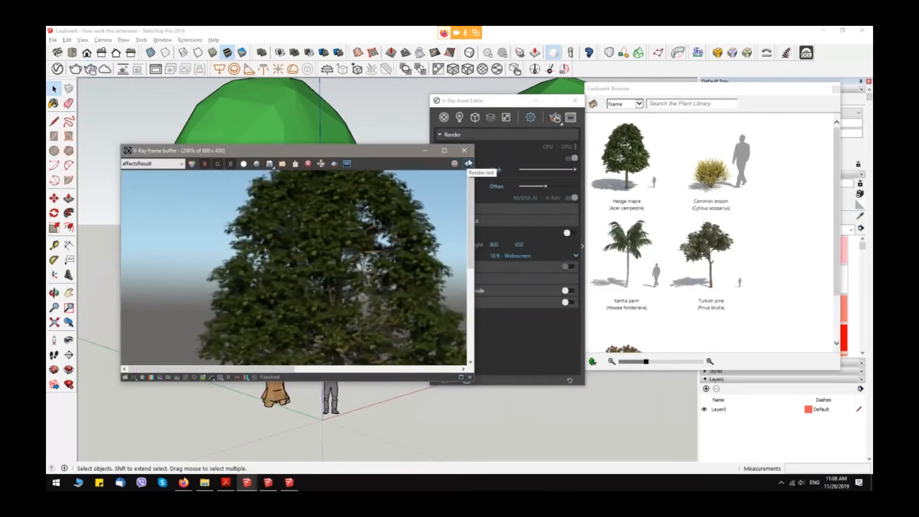
click(464, 150)
click(575, 100)
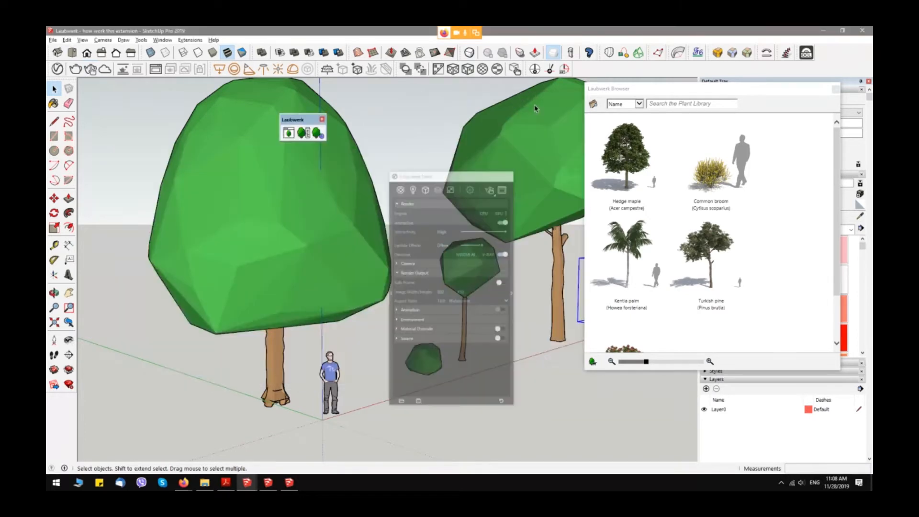
Open the Plant Attributes of the hedge maple and arrange its window and the Laubwerk Browser clear of the tree
drag(710, 93, 716, 132)
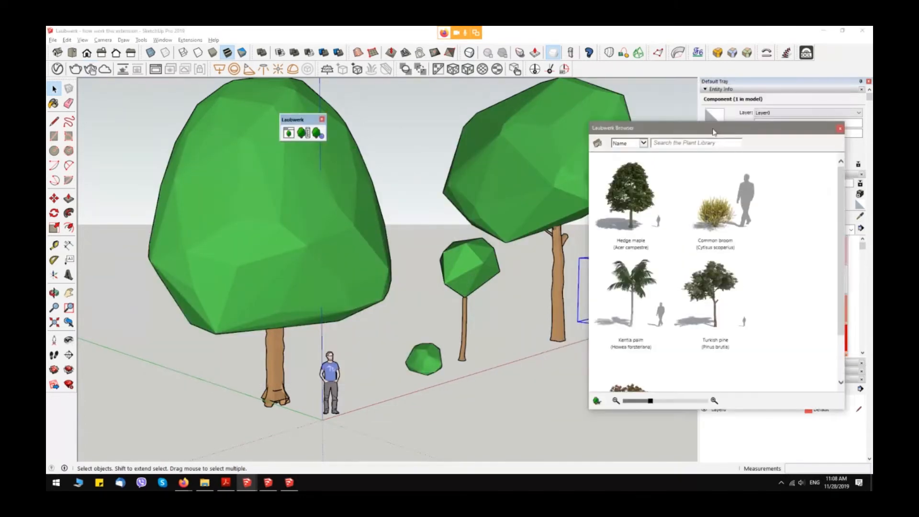
click(297, 229)
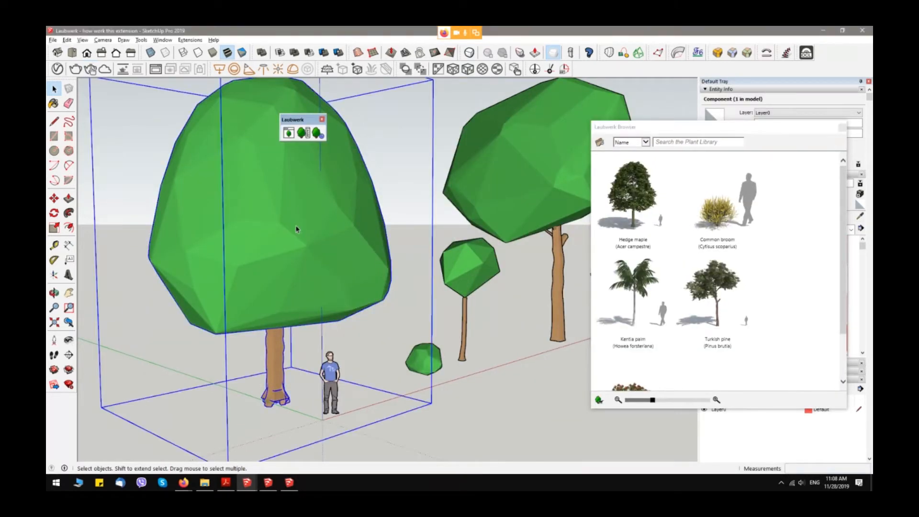
click(307, 133)
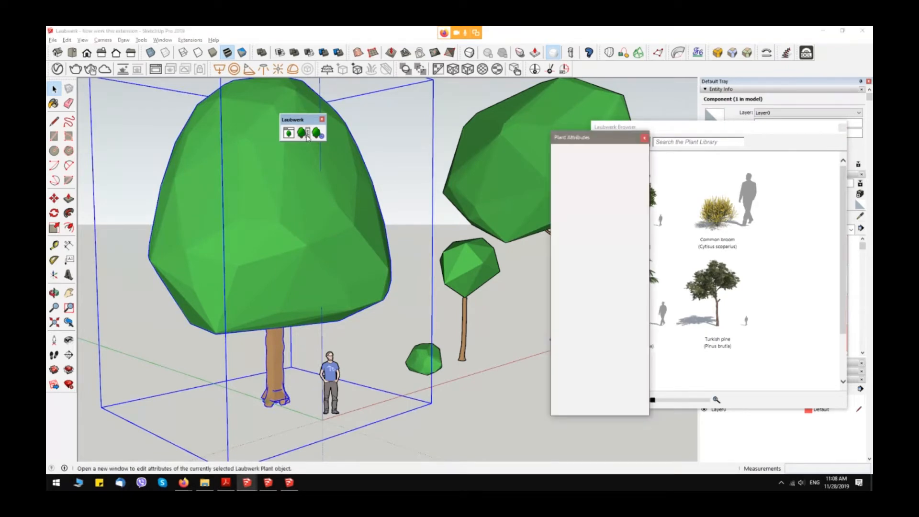
drag(587, 140, 472, 79)
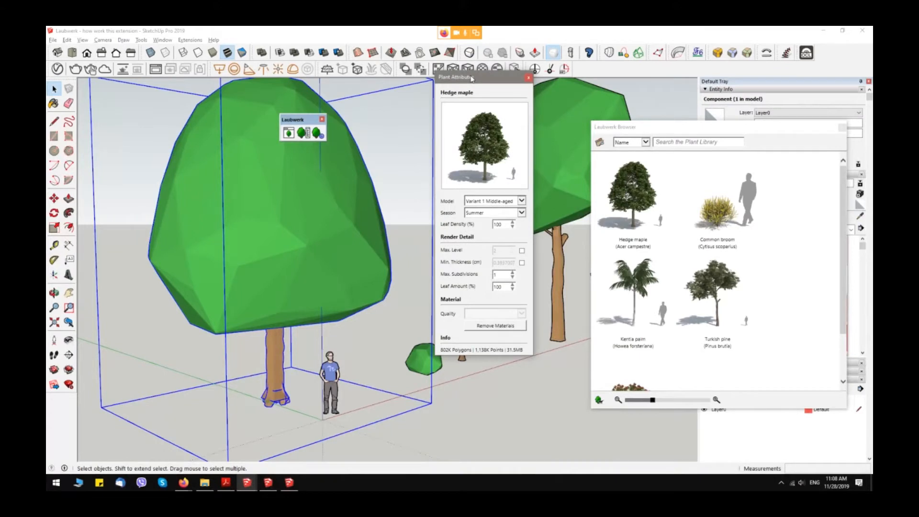
Try the hedge maple's Variant 1 Fully-grown and Variant 2 Young models, and settle on Variant 2 Middle-aged
click(522, 200)
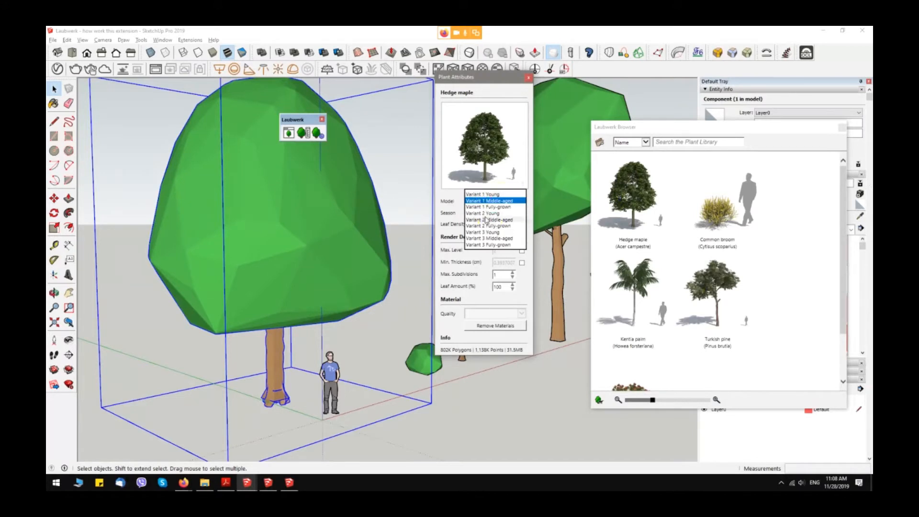
click(495, 207)
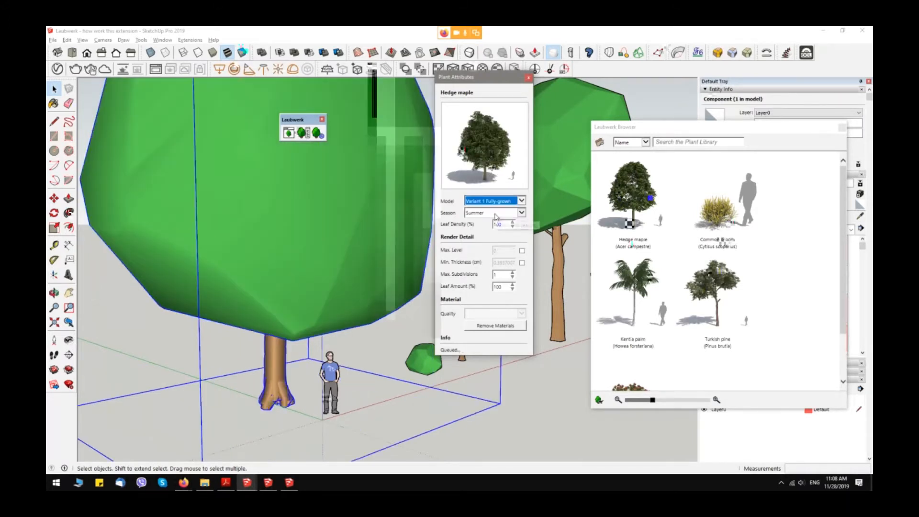
click(522, 201)
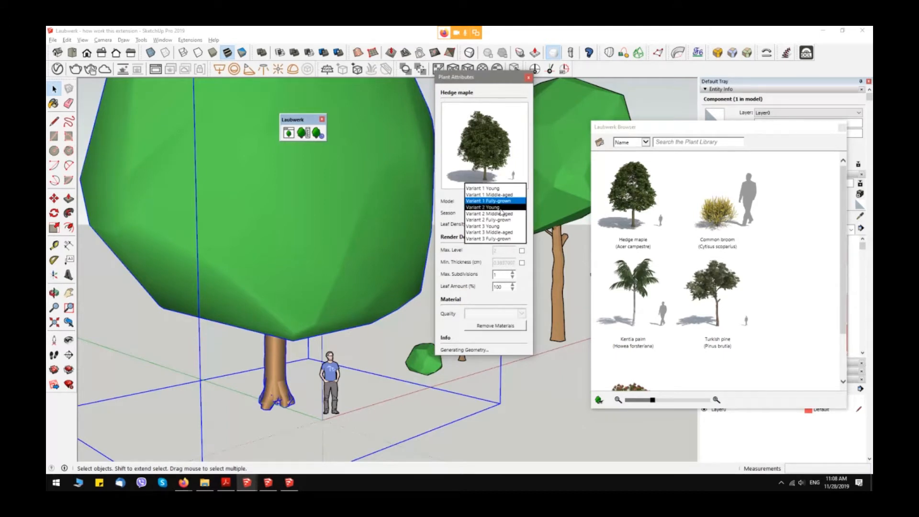
click(502, 207)
click(502, 204)
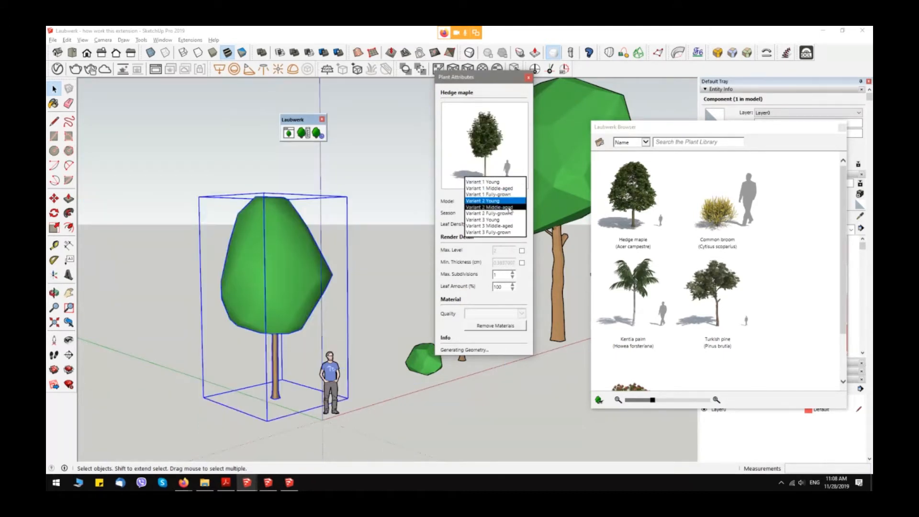
click(510, 207)
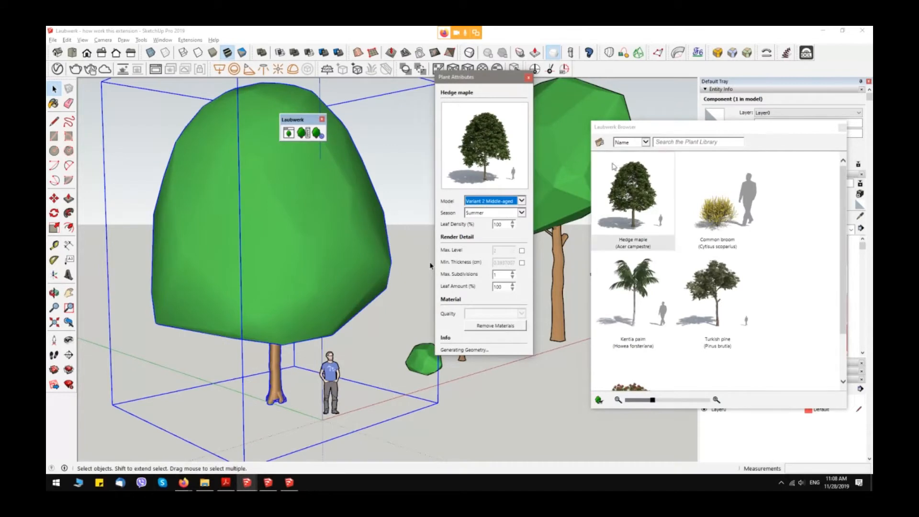
Set the hedge maple's season to Spring, start the V-Ray interactive render and keep the Plant Attributes window clear of the frame buffer
drag(437, 76, 465, 59)
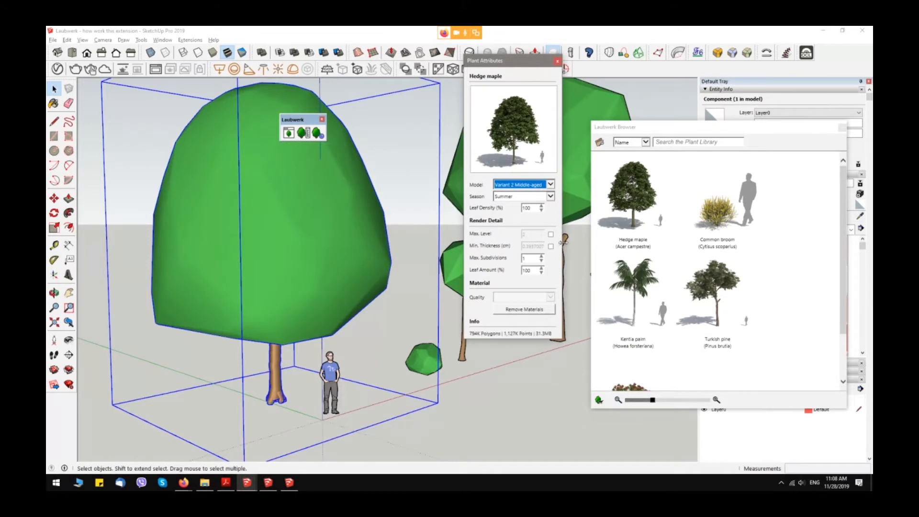
click(527, 196)
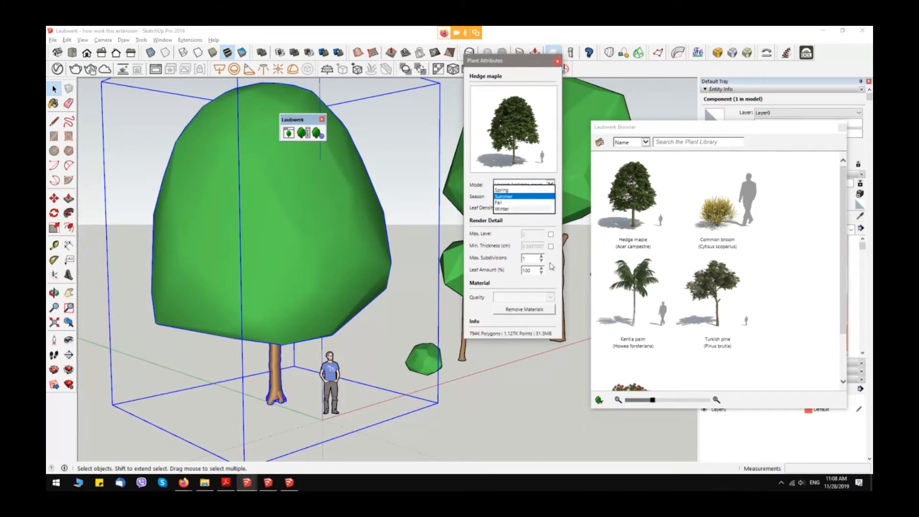
click(512, 198)
click(516, 197)
click(509, 191)
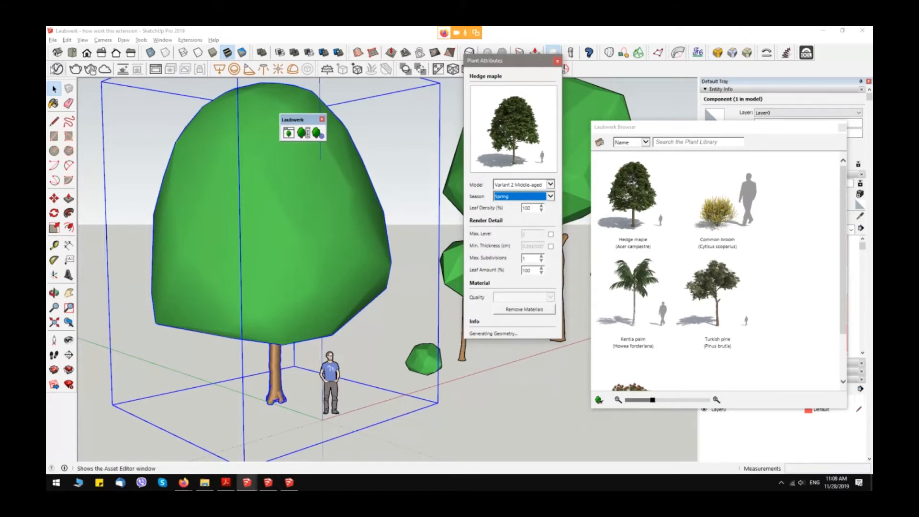
click(92, 71)
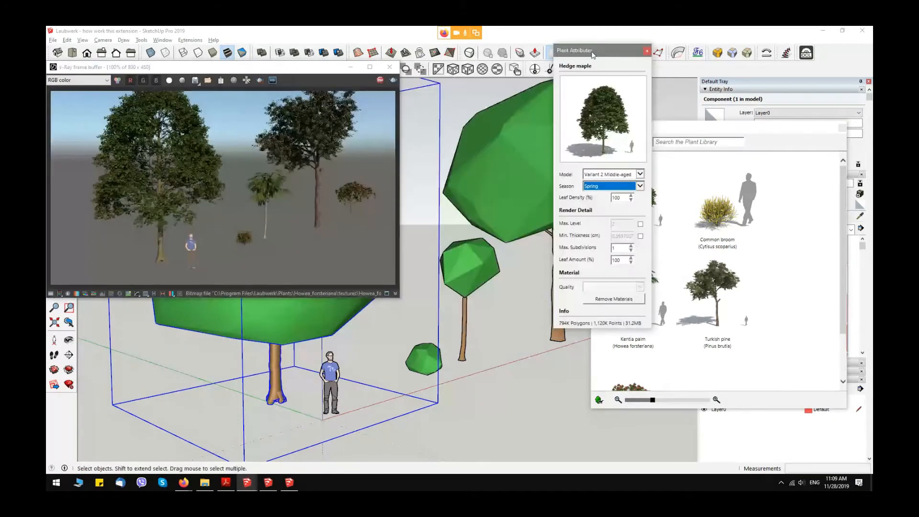
drag(596, 53, 604, 51)
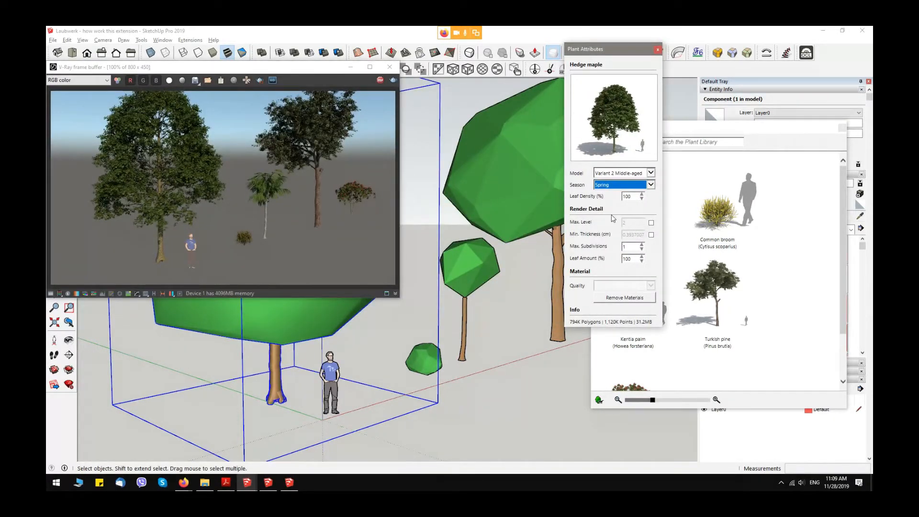
Select the common broom and set its model to Variant 3 Fully-grown
click(425, 359)
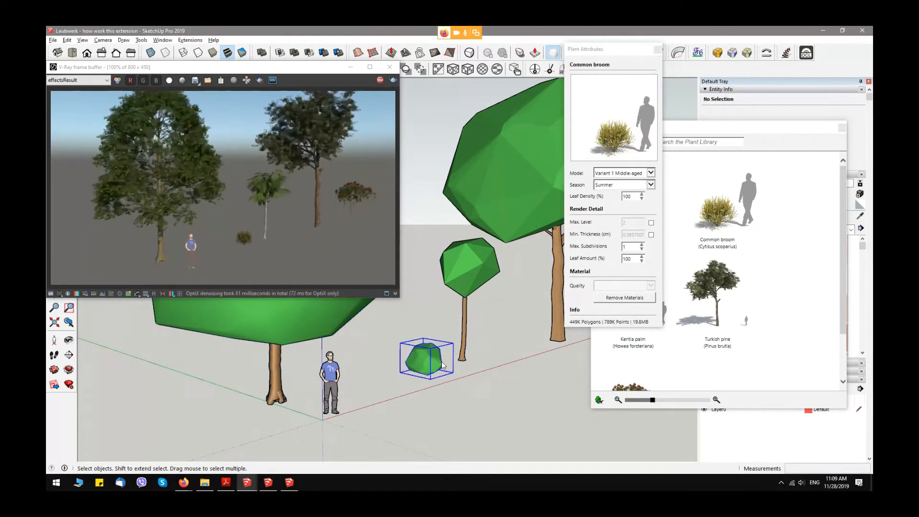
click(651, 172)
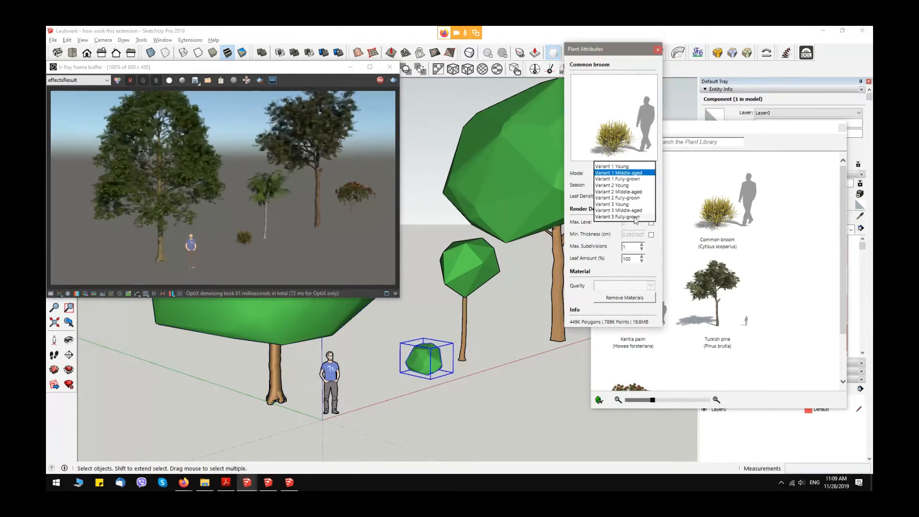
click(635, 217)
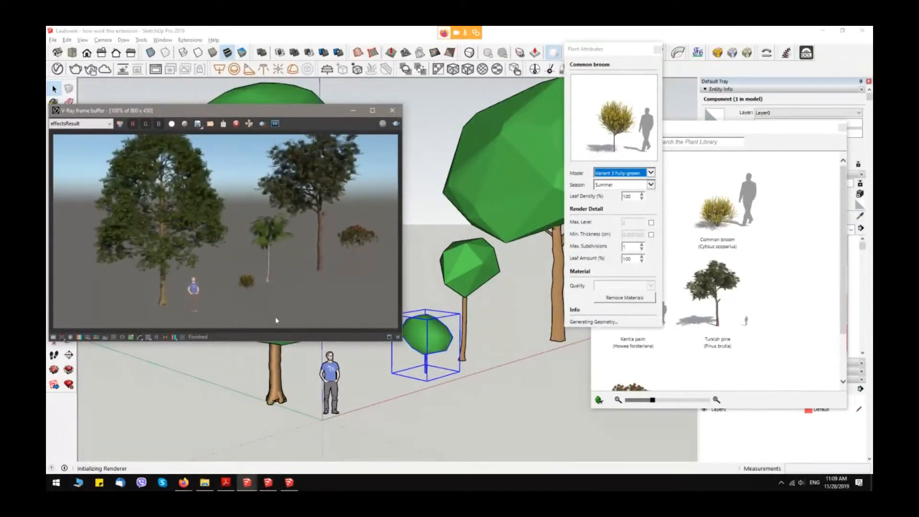
Run the V-Ray interactive render again and examine the common broom up close in the frame buffer
drag(238, 115, 278, 93)
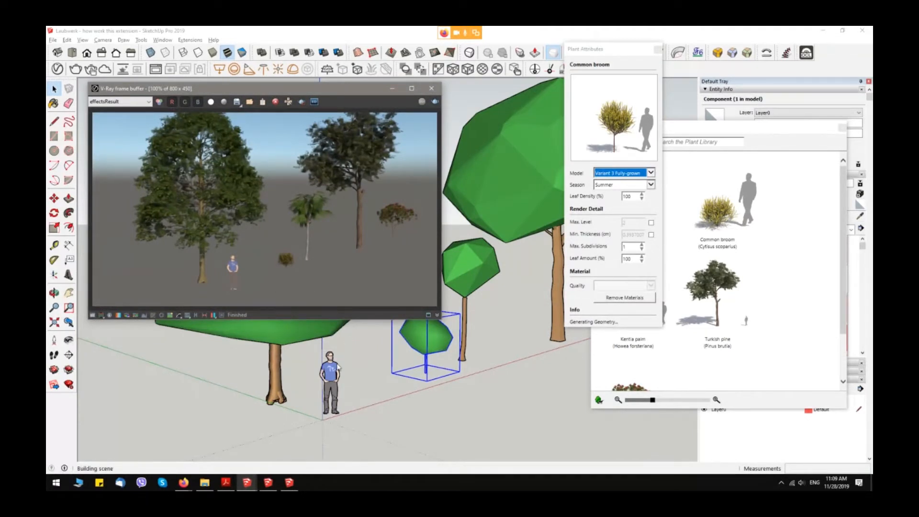
scroll(308, 206, down, 1)
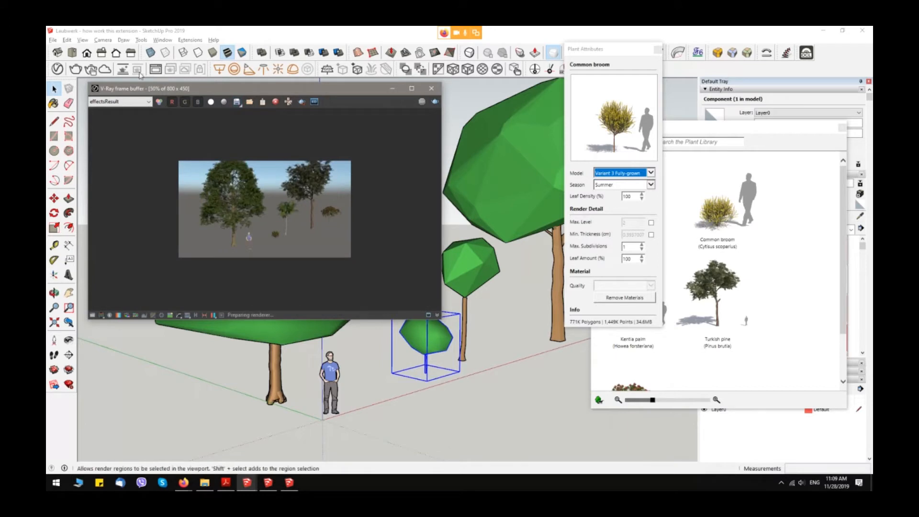
scroll(270, 248, up, 4)
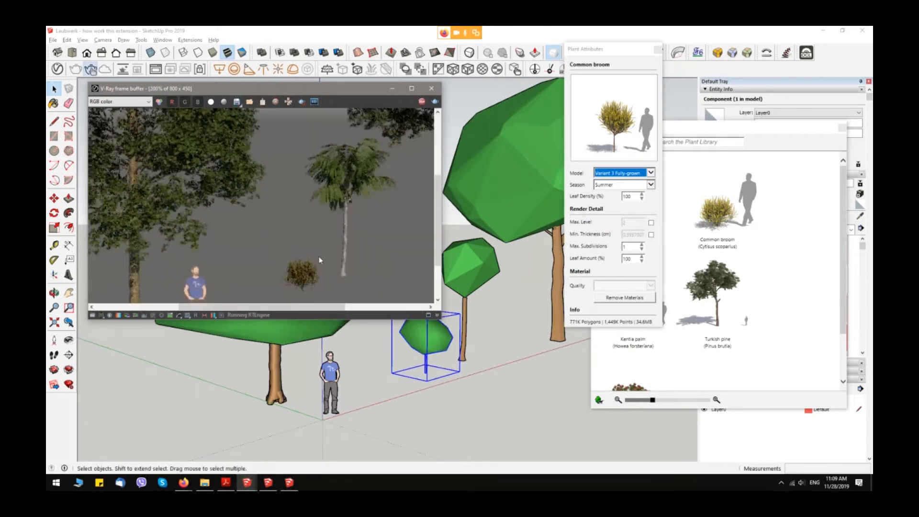
scroll(319, 256, down, 2)
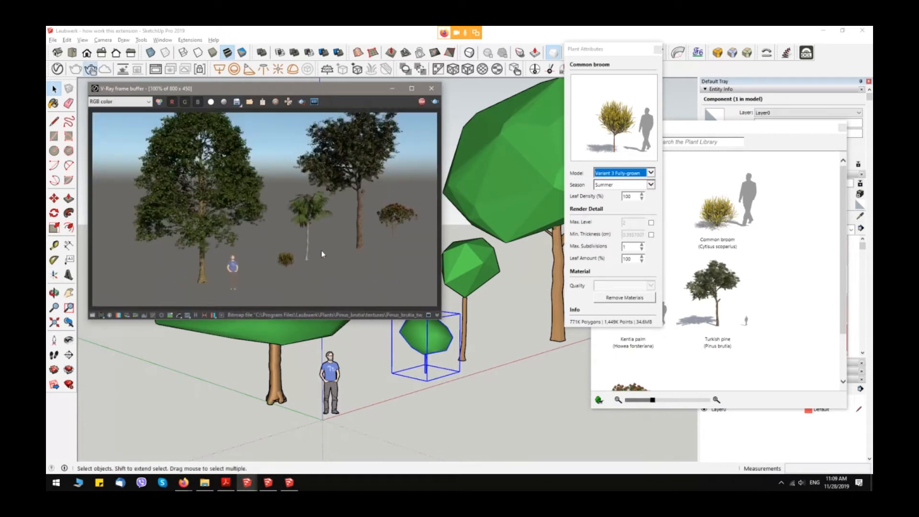
Stop the V-Ray render, close the Laubwerk Browser and minimize the frame buffer
click(646, 173)
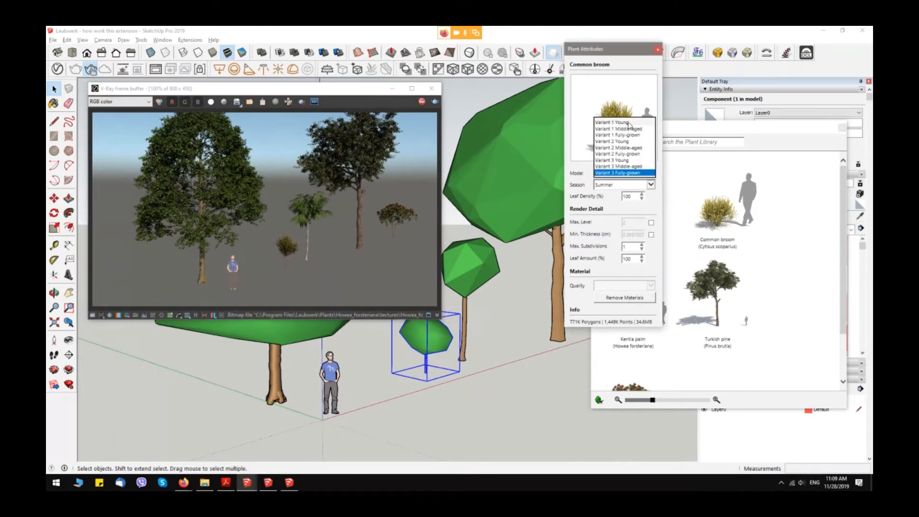
click(734, 130)
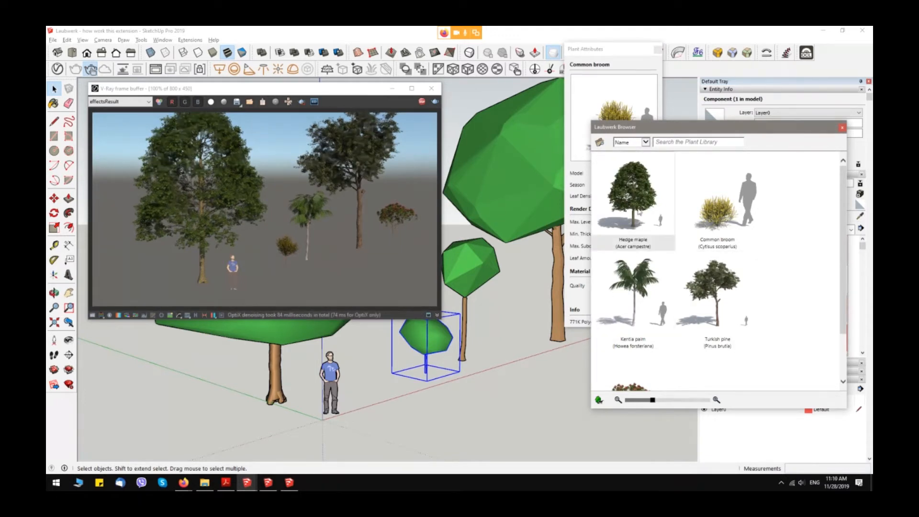
drag(730, 128, 619, 79)
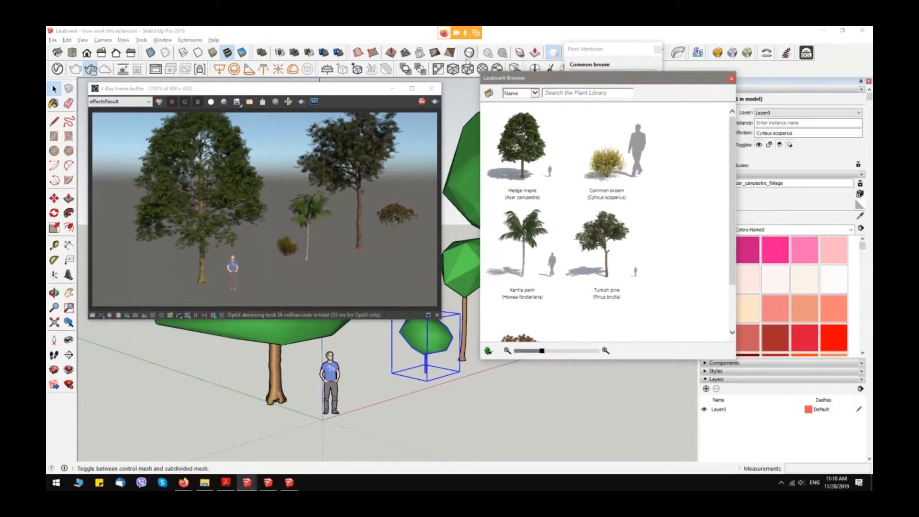
click(423, 105)
drag(708, 82, 601, 122)
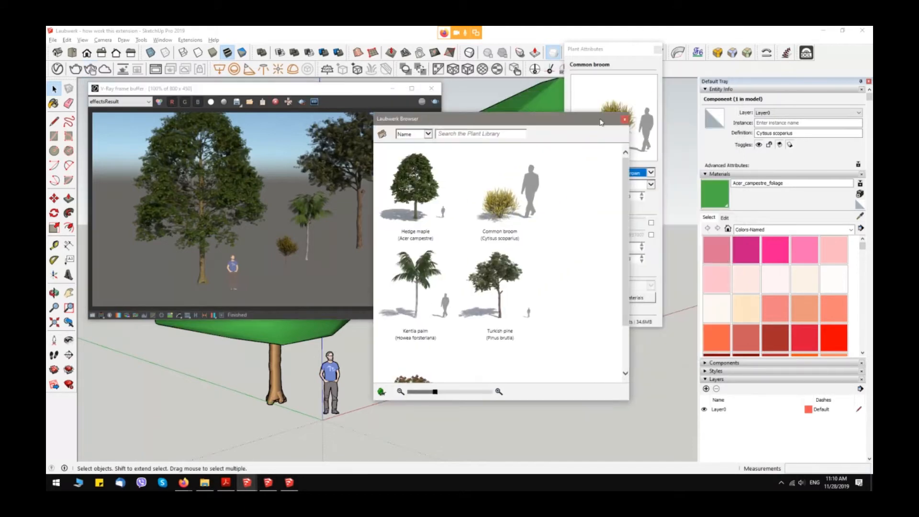
click(625, 119)
click(392, 88)
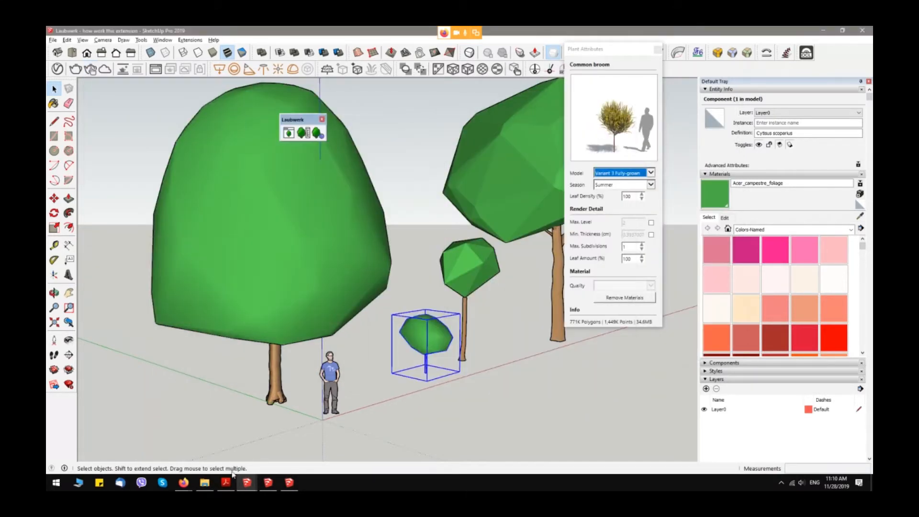
Switch to the open Laubwerk scene model and examine its scattered shrubs, terrain and surrounding trees from several angles
click(268, 483)
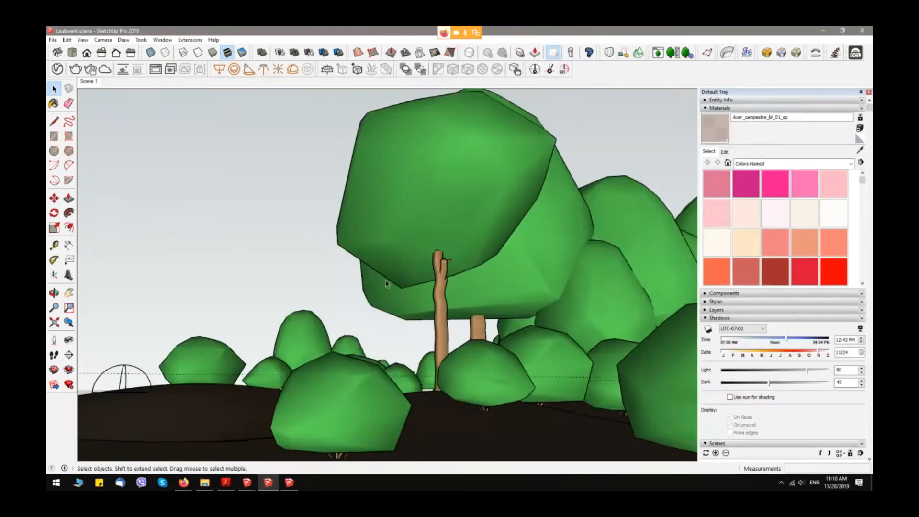
middle_drag(382, 252, 345, 309)
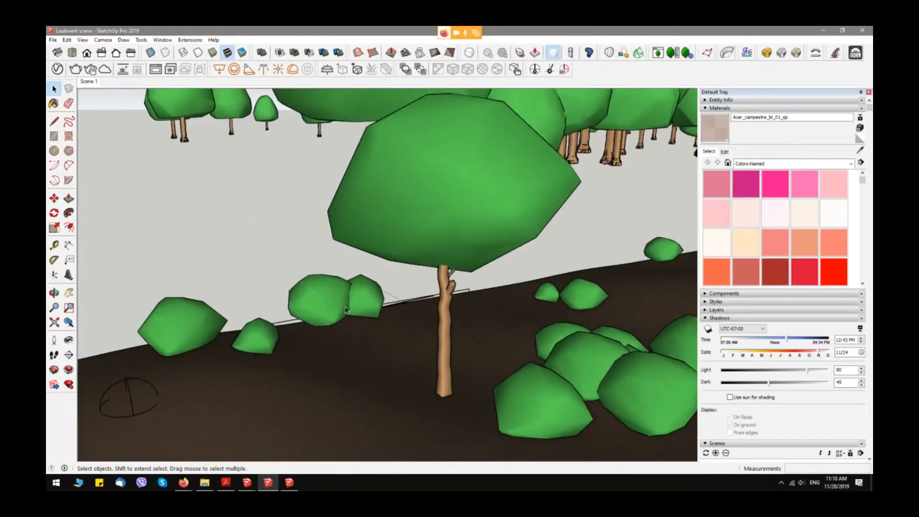
scroll(346, 309, down, 5)
middle_drag(280, 251, 253, 243)
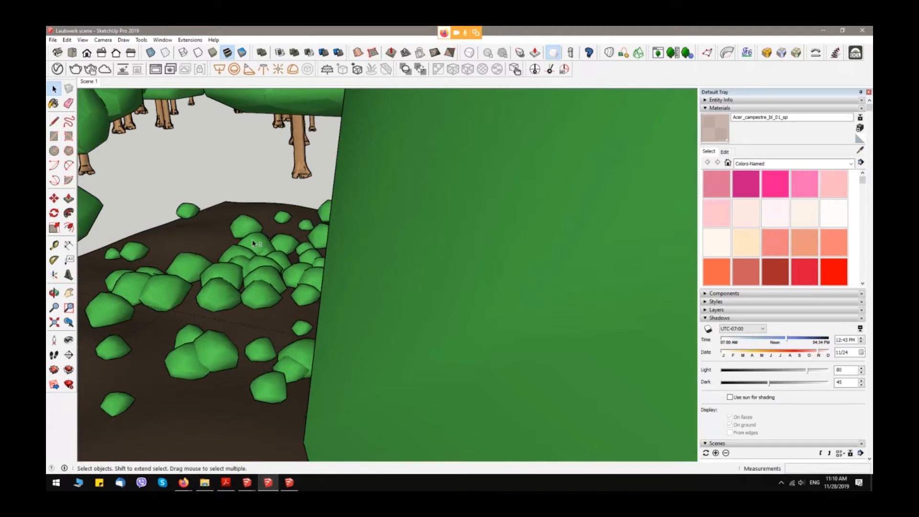
middle_drag(254, 242, 443, 323)
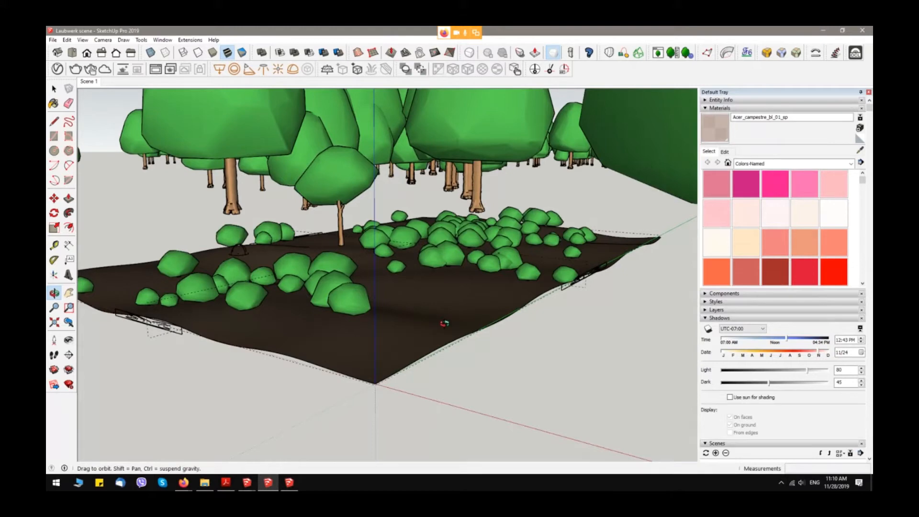
middle_drag(445, 323, 466, 378)
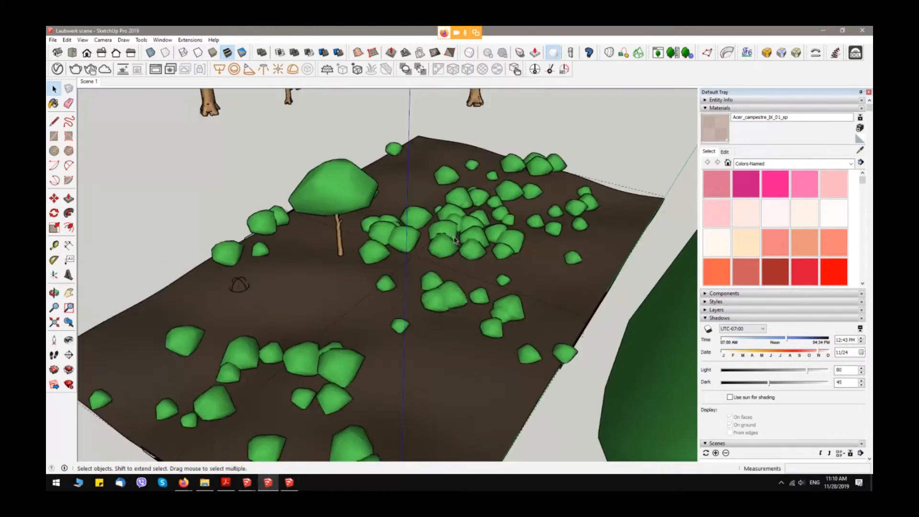
scroll(442, 213, up, 1)
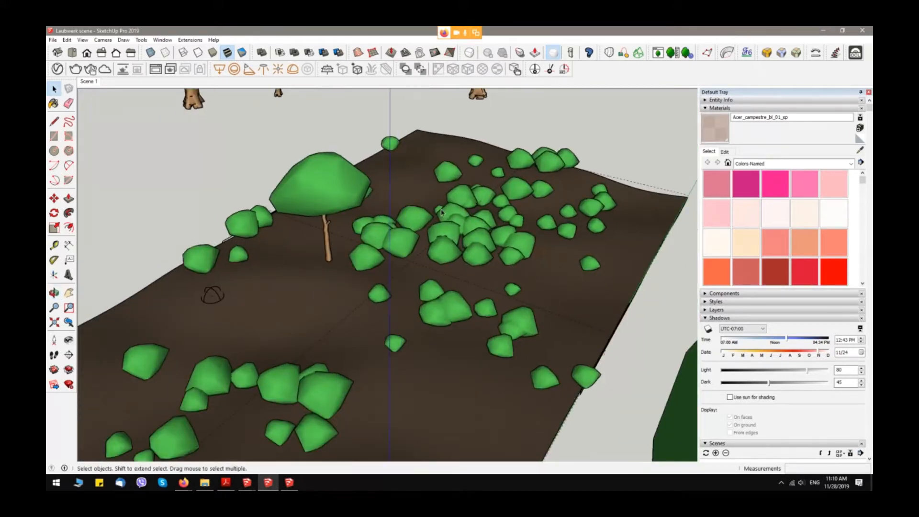
scroll(441, 212, up, 3)
middle_drag(442, 213, 369, 287)
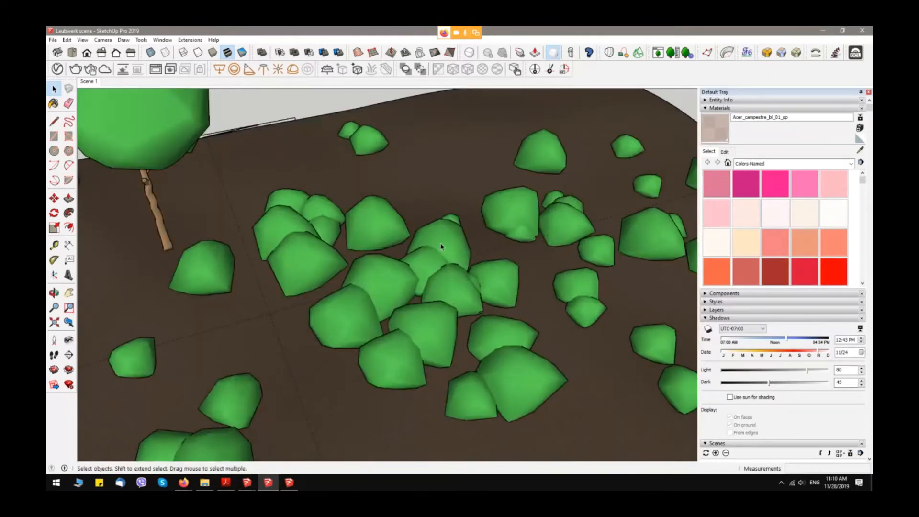
scroll(442, 246, down, 4)
middle_drag(441, 247, 230, 252)
scroll(493, 279, down, 5)
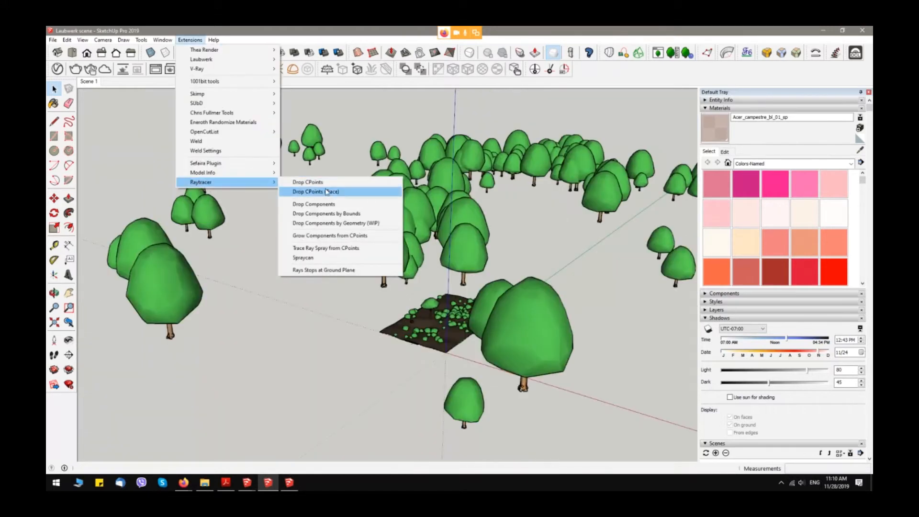
Look through the helper extensions, covering Raytracer's Spraycan and the Scale and Rotate Multiple entries
click(307, 258)
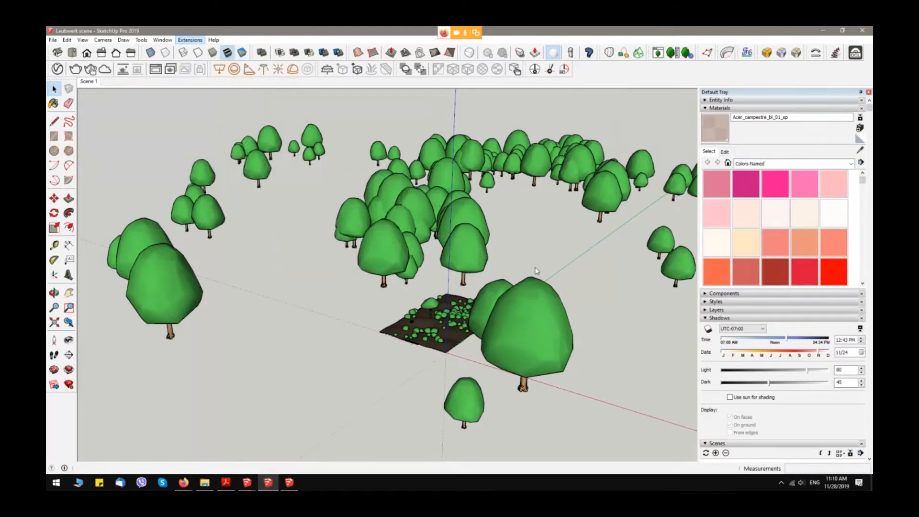
scroll(536, 270, up, 3)
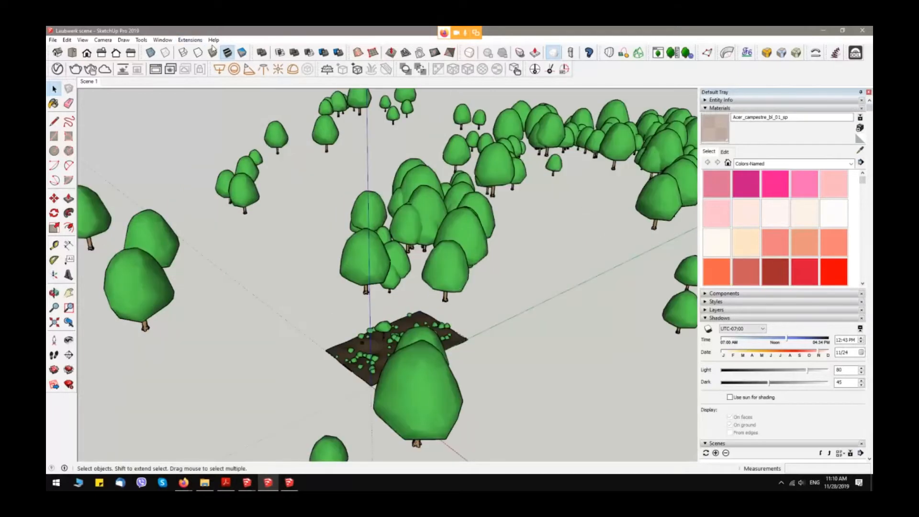
click(190, 39)
mouse_move(221, 71)
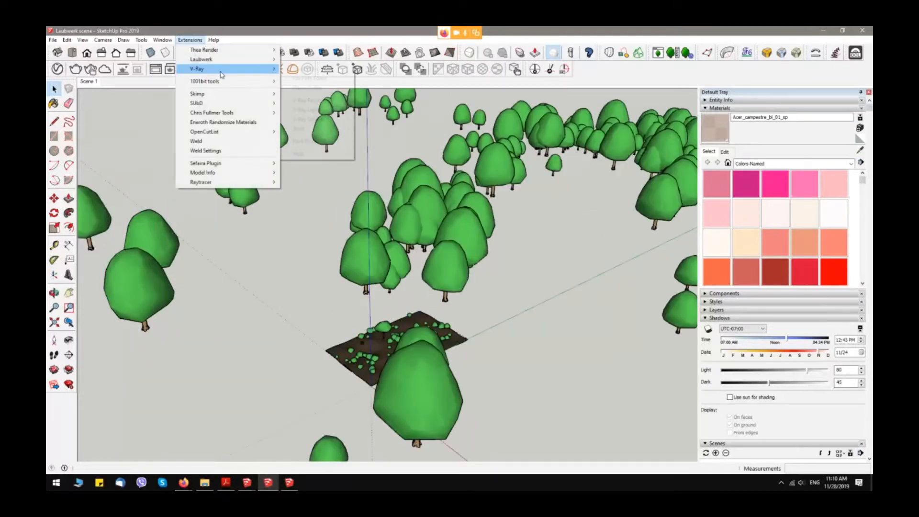
mouse_move(215, 118)
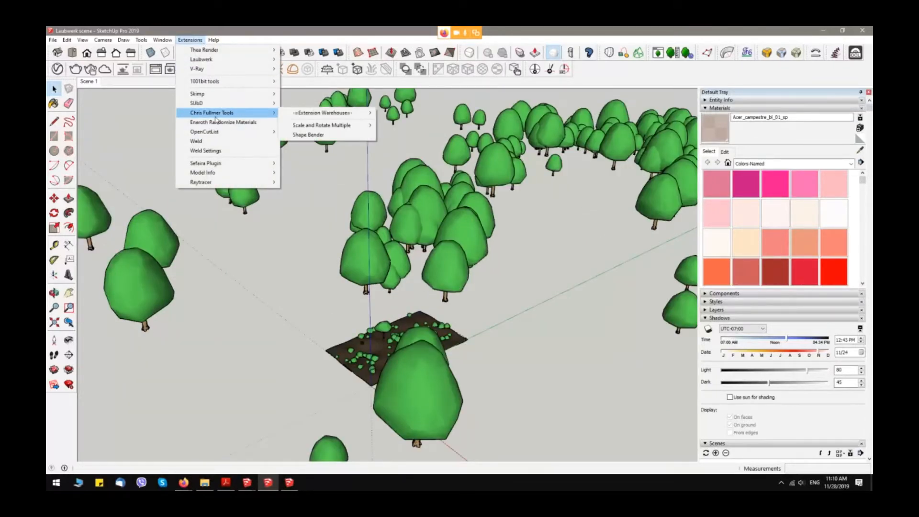
mouse_move(335, 113)
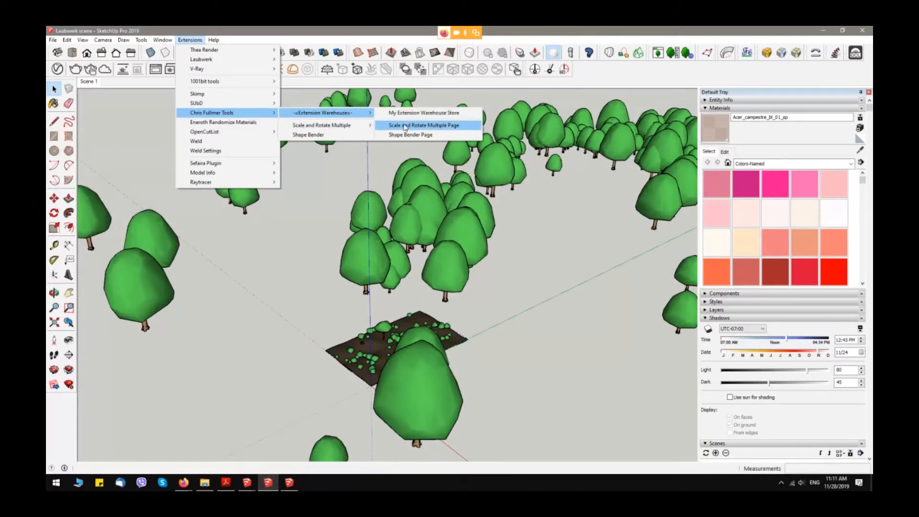
key(Escape)
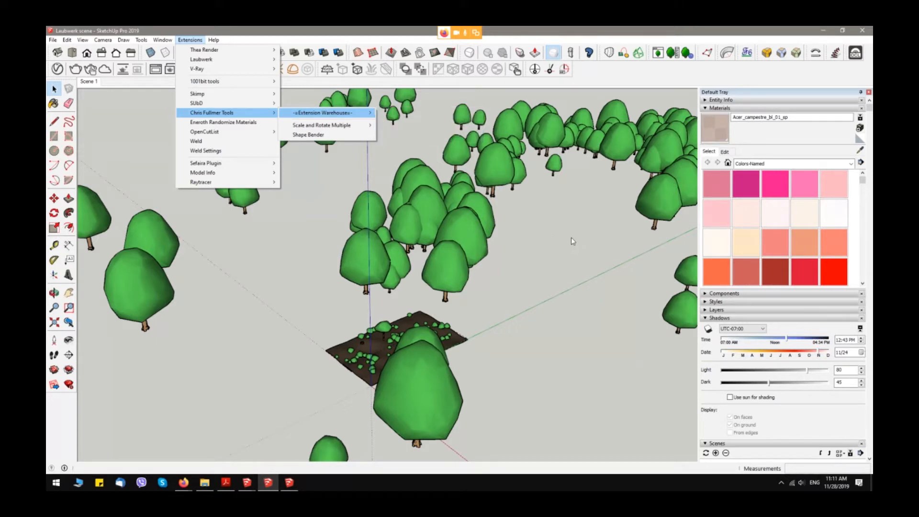
click(572, 241)
Examine the trees scattered around the small terrain from different angles and return to the saved Scene 1 view
middle_drag(506, 303, 479, 261)
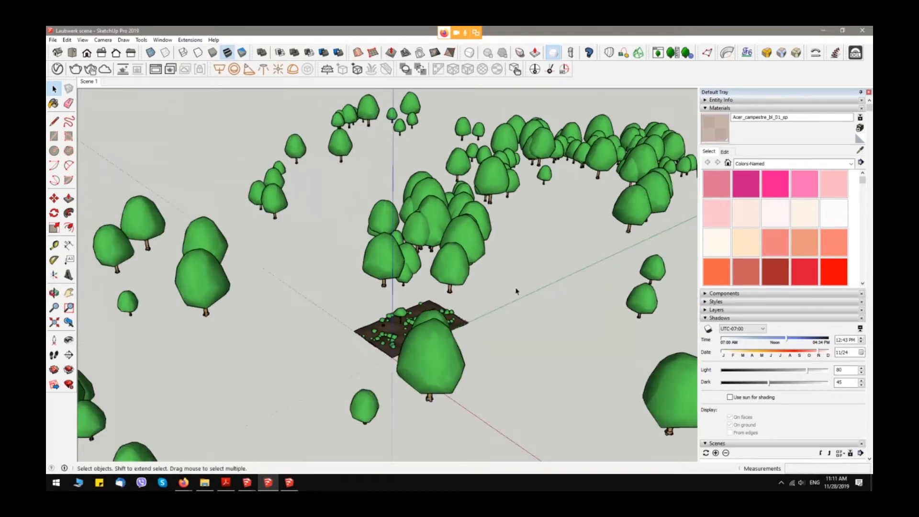
middle_drag(516, 291, 547, 264)
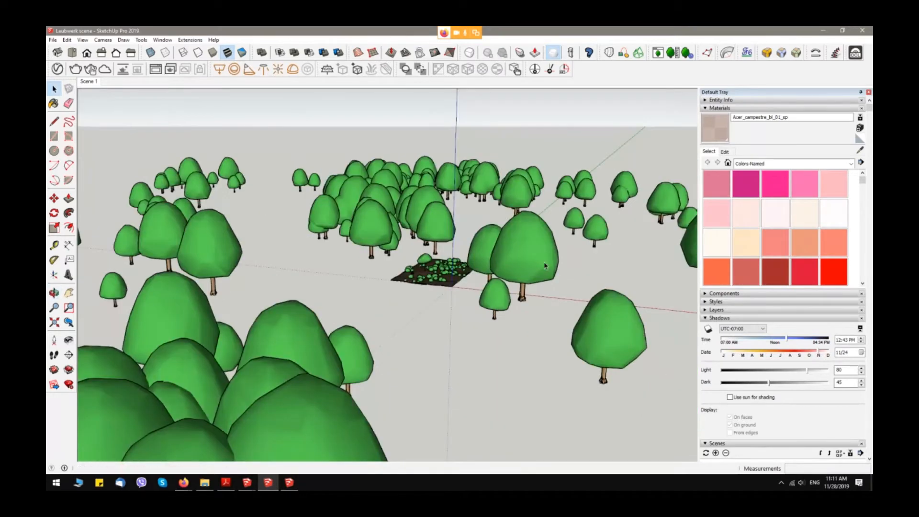
middle_drag(490, 273, 425, 283)
click(89, 82)
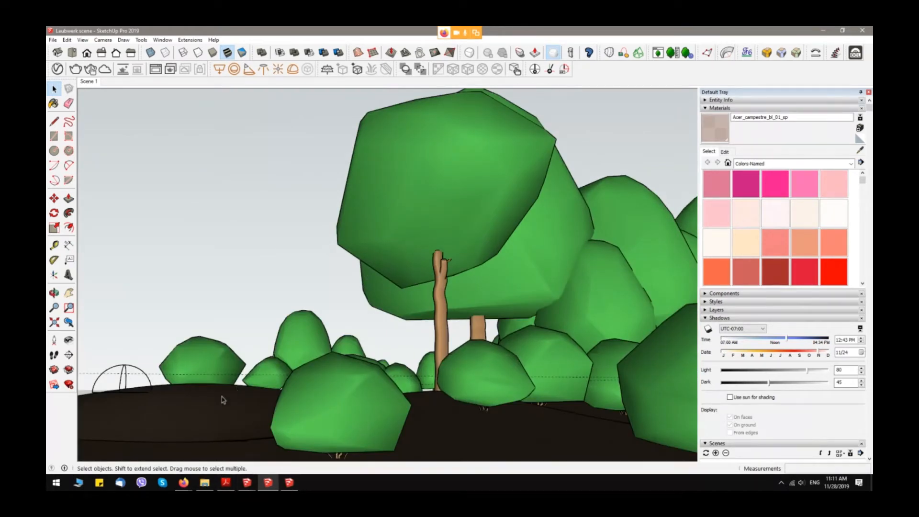
Switch to the Laubwerk presentation PDF, go back to page 2 and compare its rendered image with the Scene 1 view
click(232, 485)
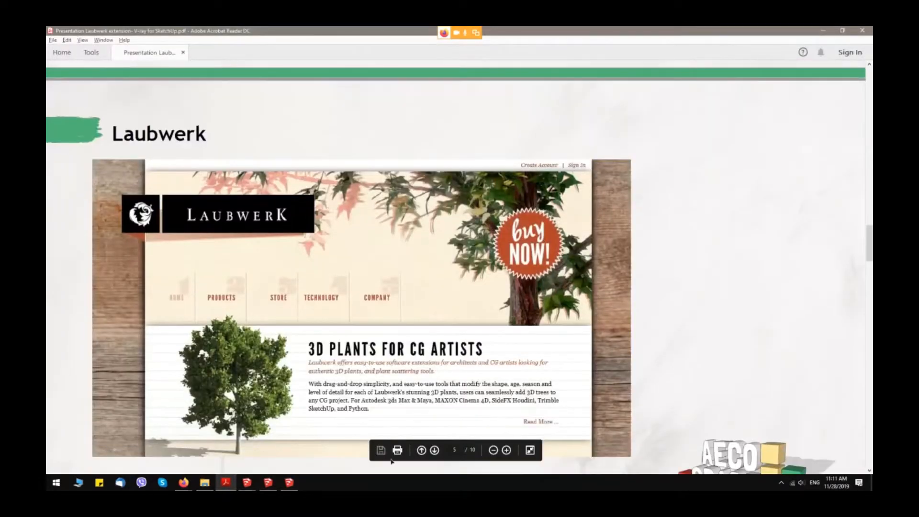
click(422, 452)
click(422, 452)
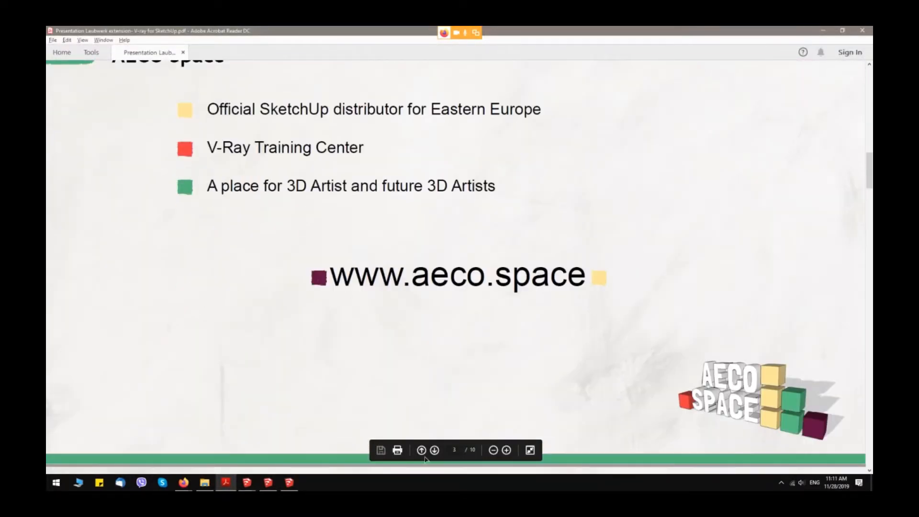
click(423, 454)
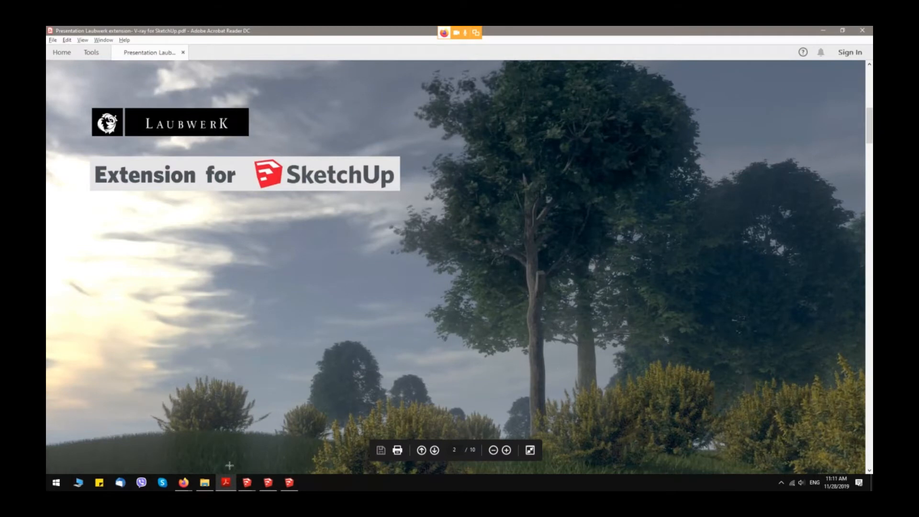
click(268, 484)
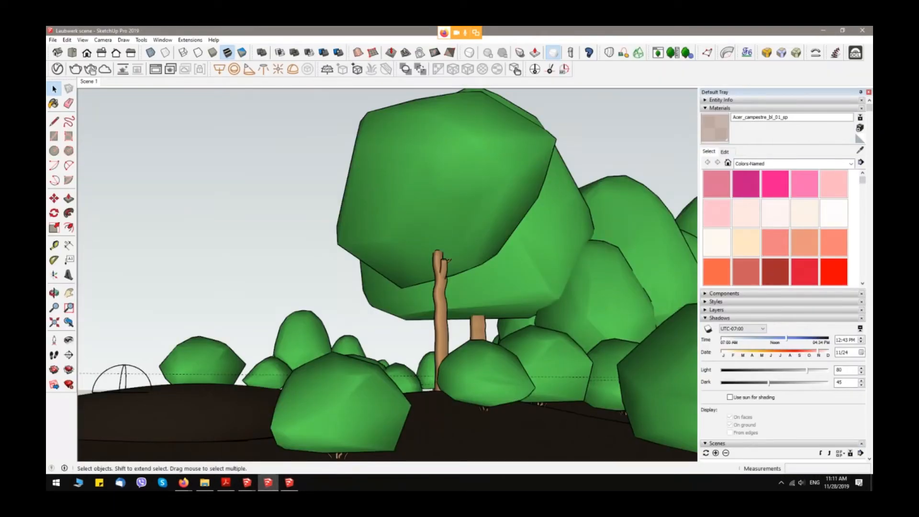
click(268, 484)
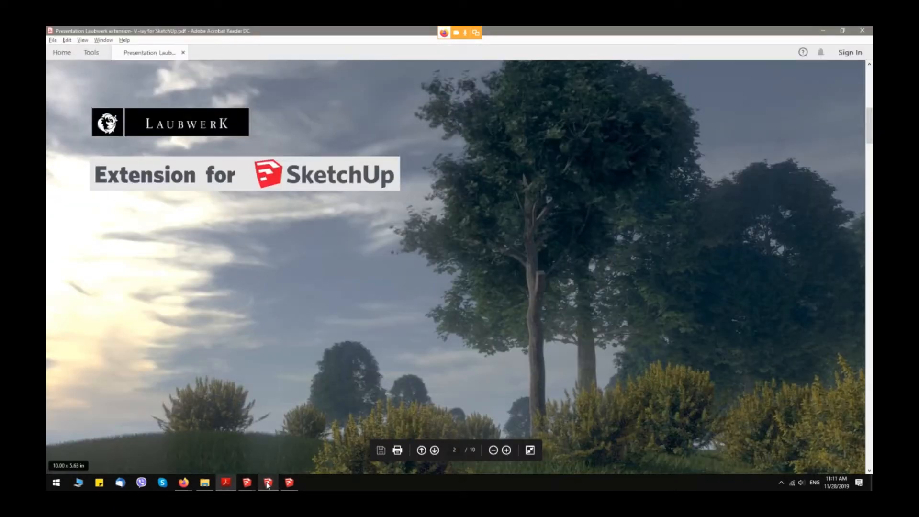
Switch to the untitled model and create a From Scratch sandbox grid with 3000 mm spacing, starting at the origin along the red axis
click(289, 482)
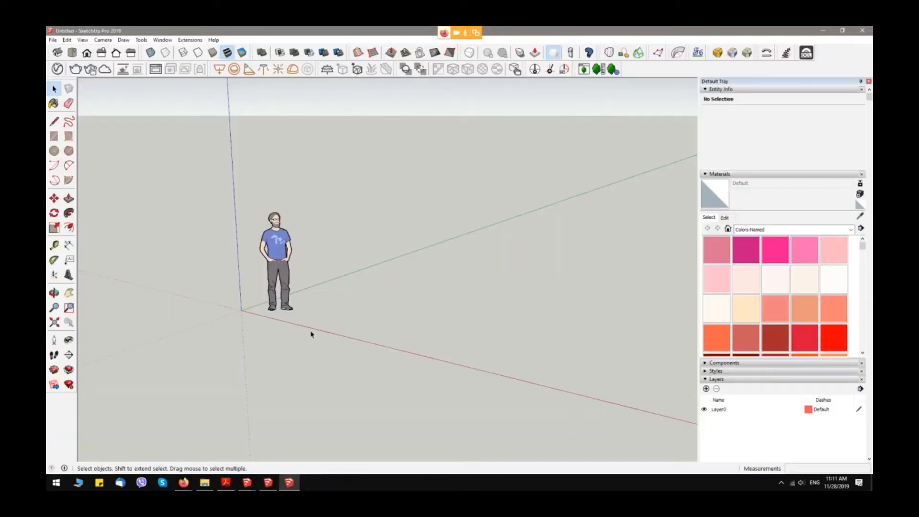
shift+middle_drag(514, 274, 489, 246)
click(391, 53)
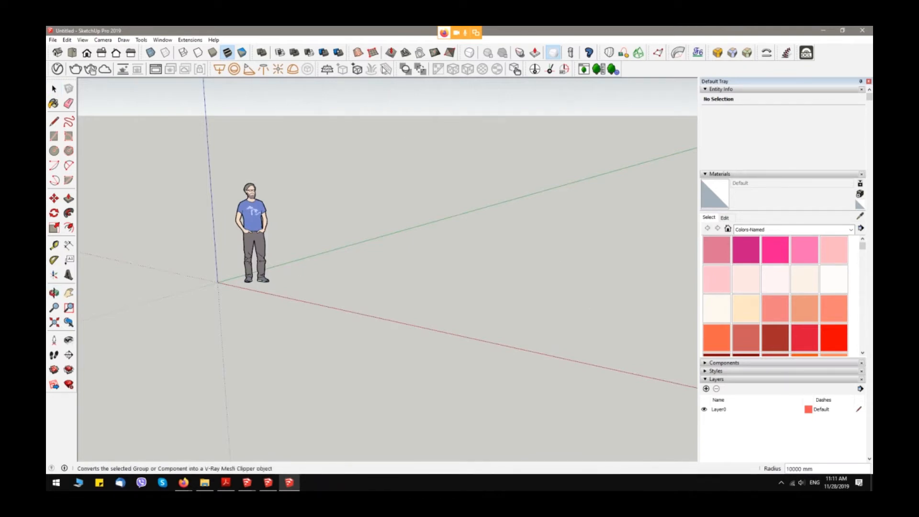
click(373, 53)
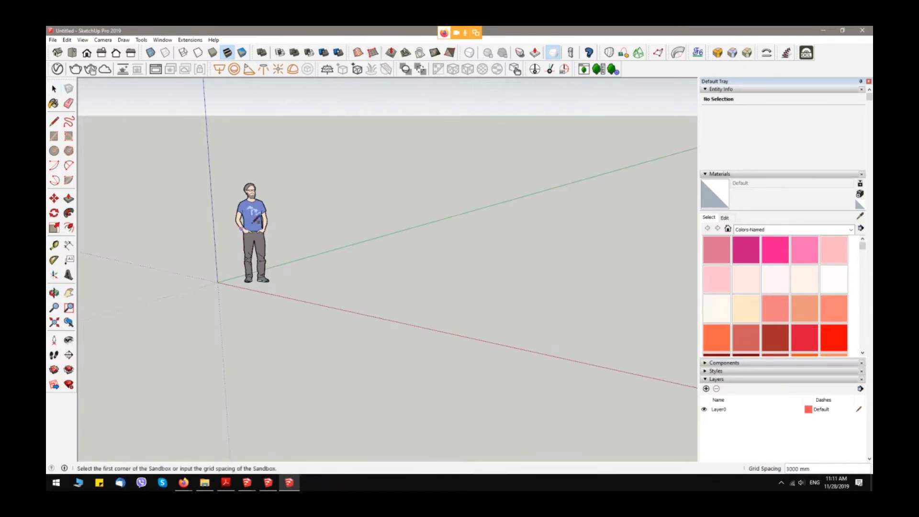
click(218, 282)
scroll(553, 342, down, 2)
scroll(527, 343, up, 5)
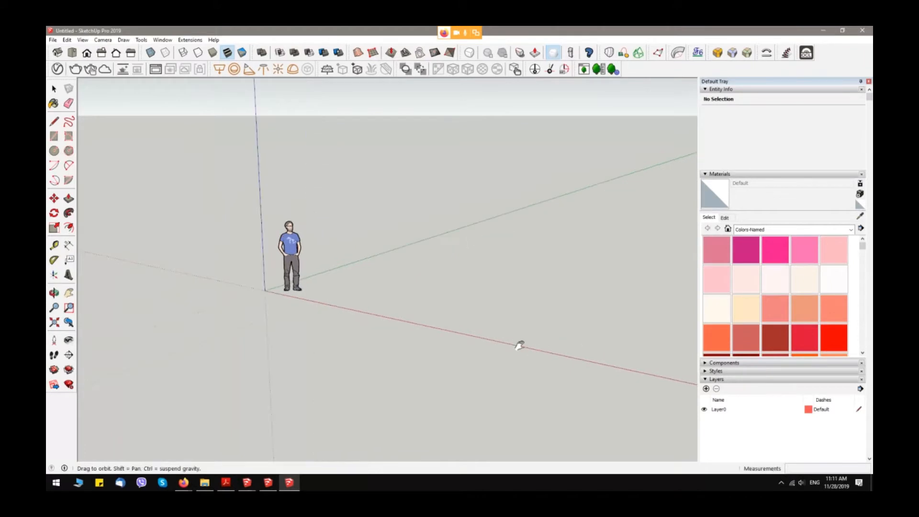
scroll(536, 353, down, 3)
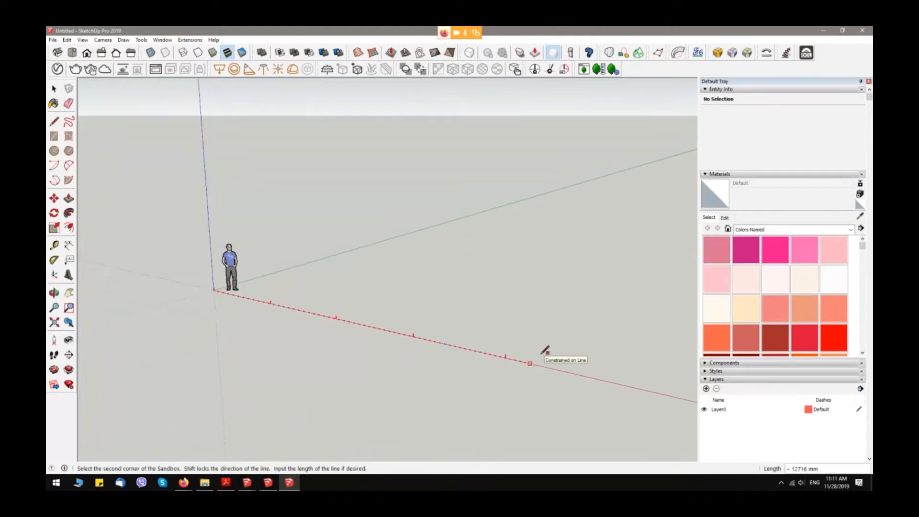
scroll(550, 349, down, 3)
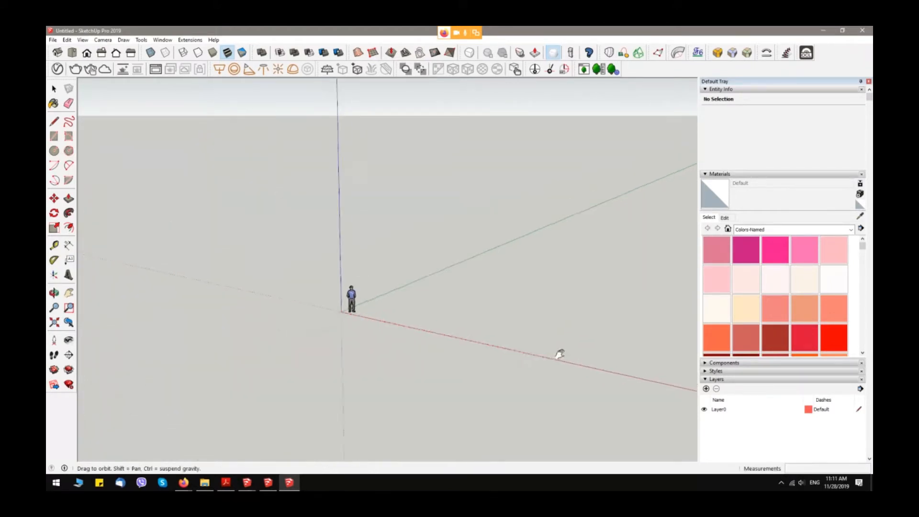
shift+middle_drag(559, 354, 378, 311)
scroll(378, 311, down, 2)
click(458, 355)
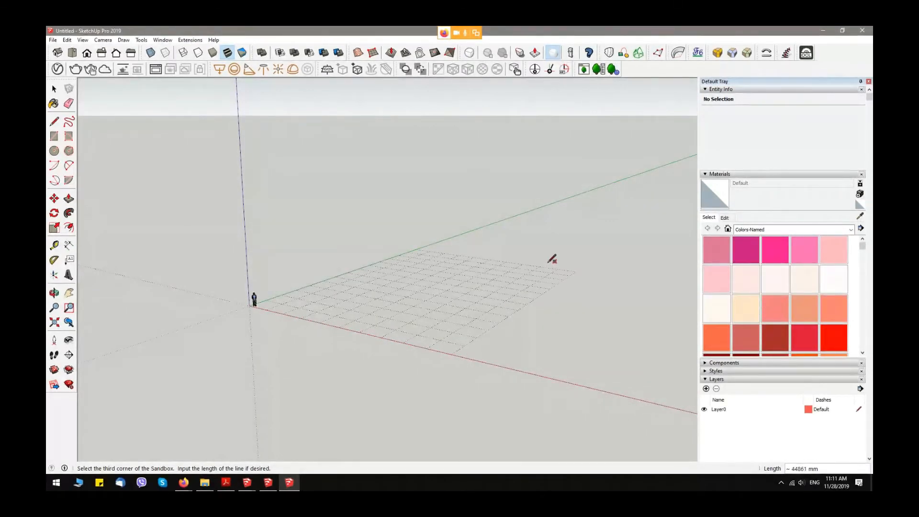
click(563, 253)
Shape hills across the sandbox grid using Smoove with a 10000 mm radius, and leave the group
middle_drag(551, 260, 493, 287)
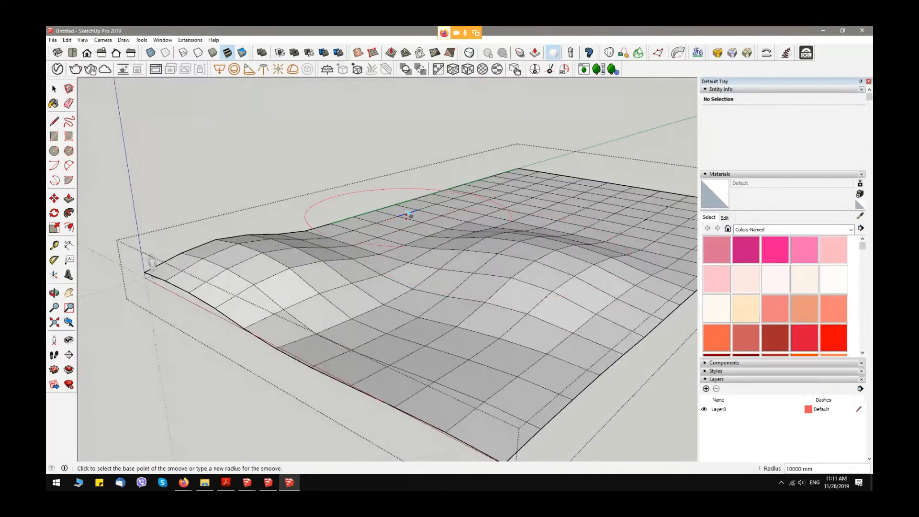
click(410, 207)
click(408, 203)
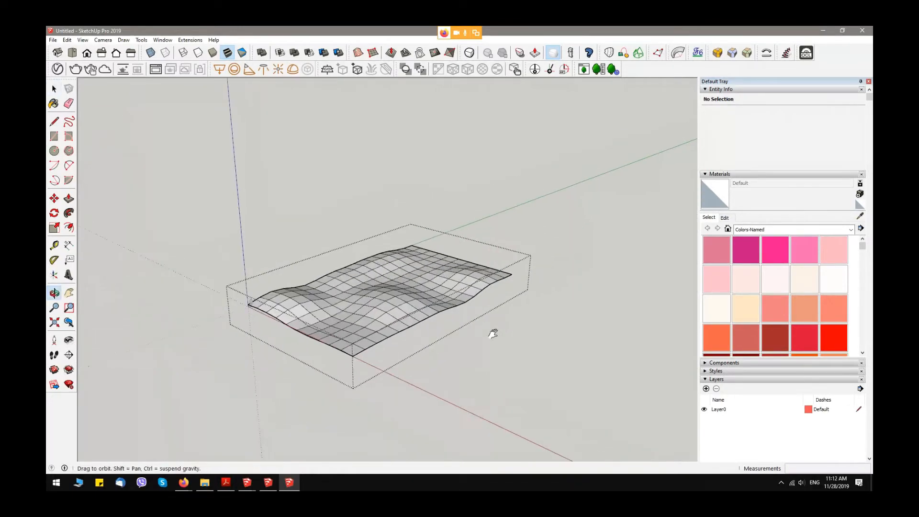
middle_drag(493, 332, 517, 273)
key(space)
click(525, 215)
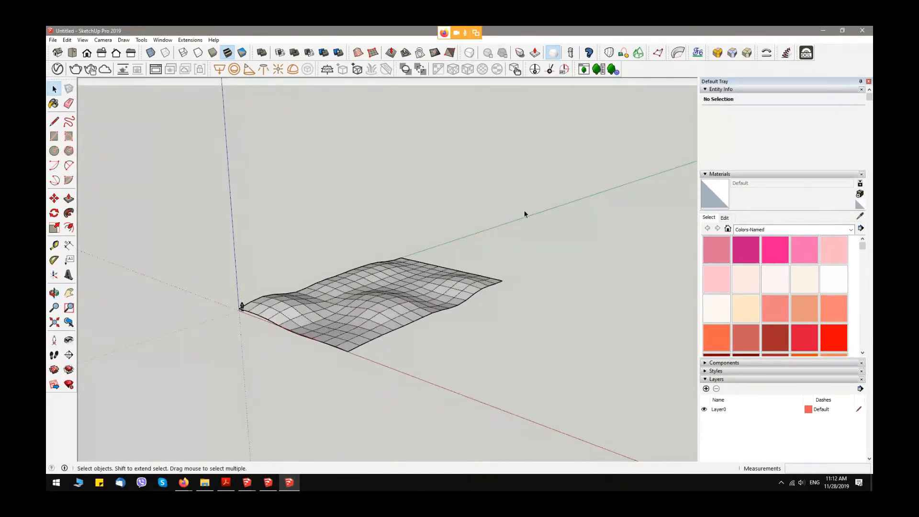
Soften the terrain's edges with Soften coplanar enabled and the angle between normals set to 81.3 degrees
click(425, 302)
scroll(751, 387, down, 5)
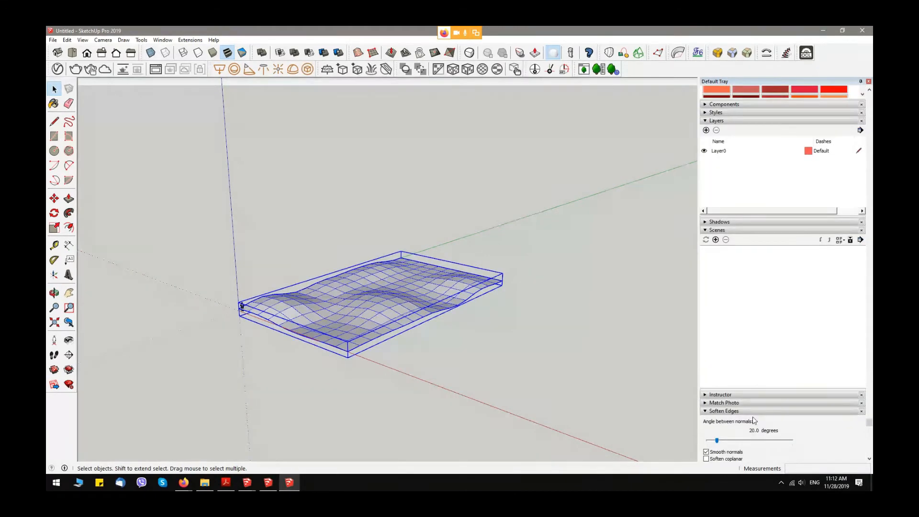
scroll(754, 421, down, 2)
click(707, 436)
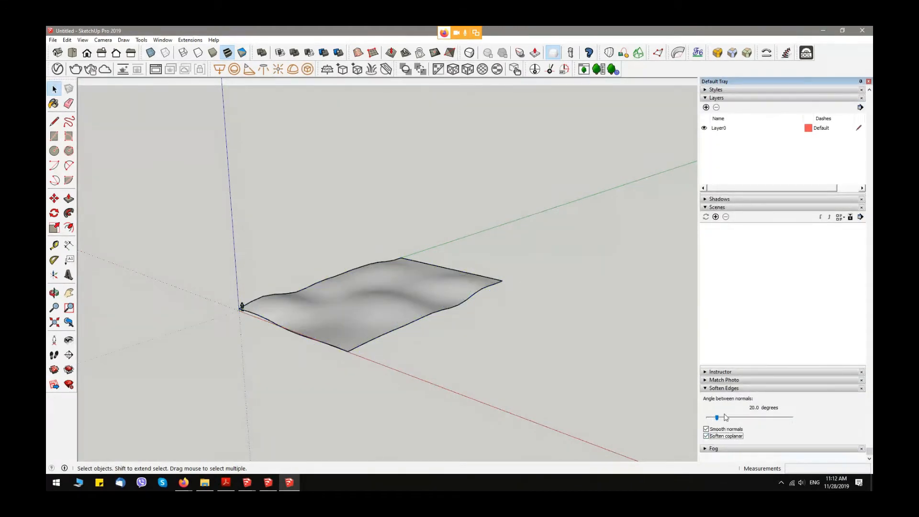
drag(726, 417, 746, 418)
click(562, 372)
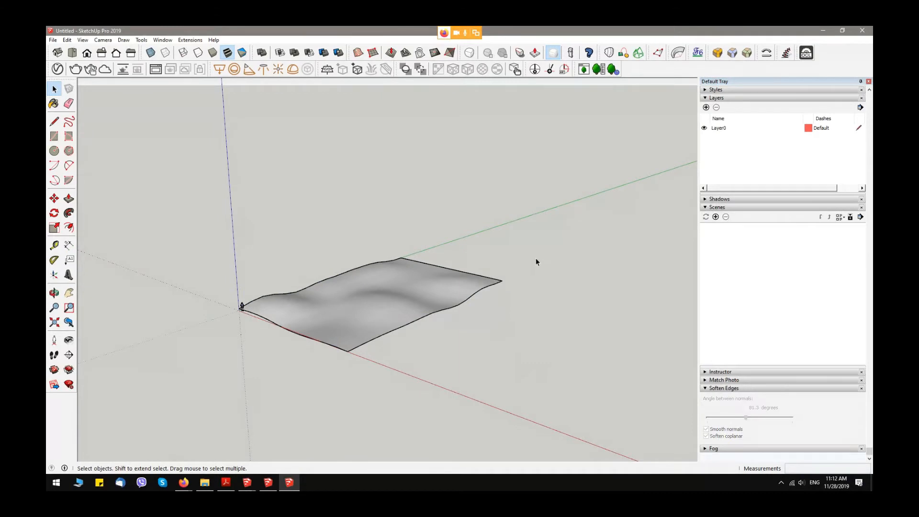
Draw a large ground rectangle about 495 m by 371 m around the terrain
middle_drag(536, 262, 534, 283)
drag(534, 283, 472, 421)
scroll(471, 412, down, 2)
middle_drag(411, 273, 476, 260)
scroll(398, 289, down, 5)
key(r)
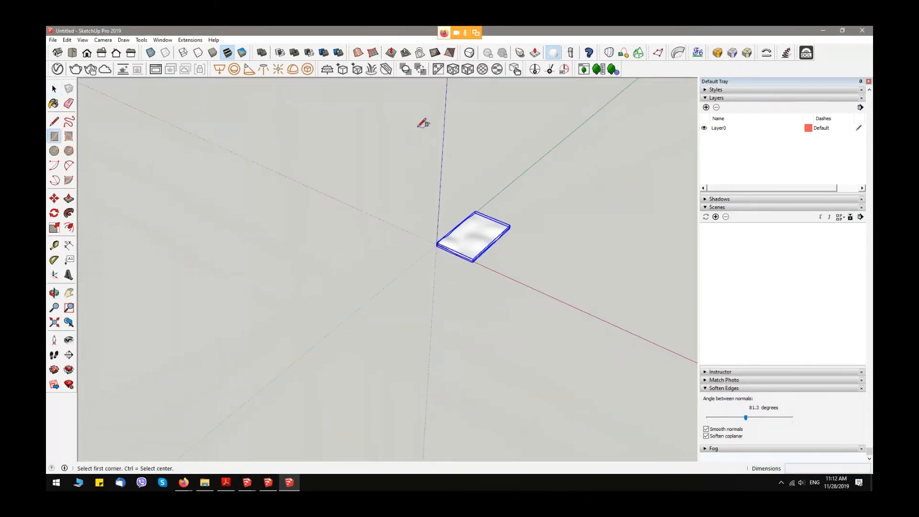
scroll(362, 227, down, 3)
shift+middle_drag(369, 215, 363, 289)
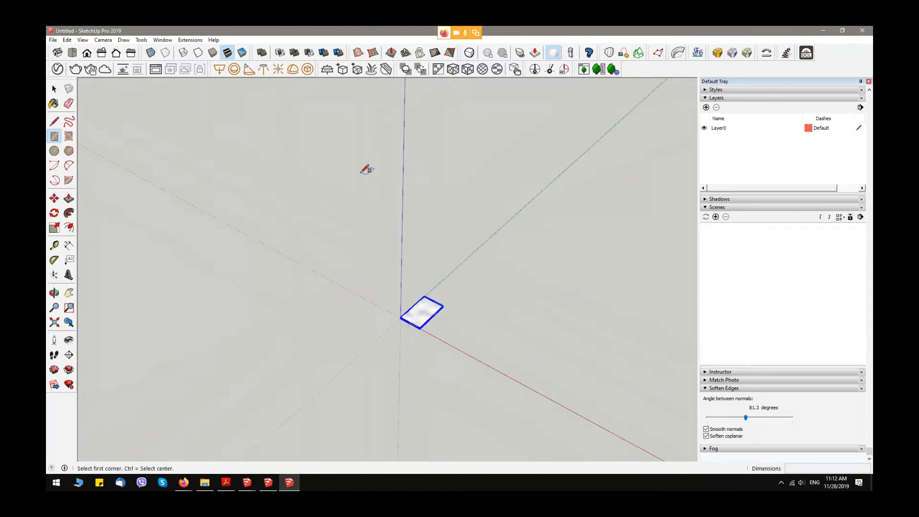
click(361, 172)
shift+middle_drag(527, 453, 526, 427)
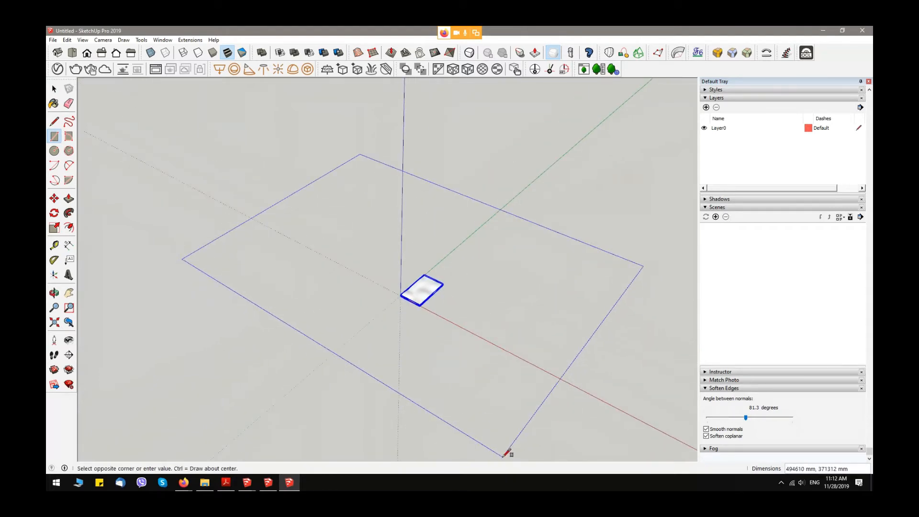
click(503, 455)
key(space)
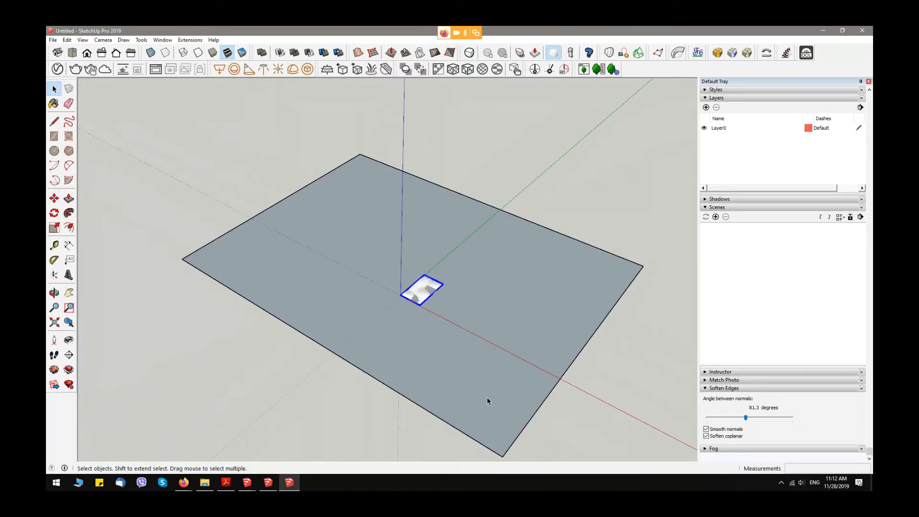
Select the ground rectangle's face with its edges and make it a group
double_click(487, 400)
scroll(497, 318, up, 3)
right_click(527, 232)
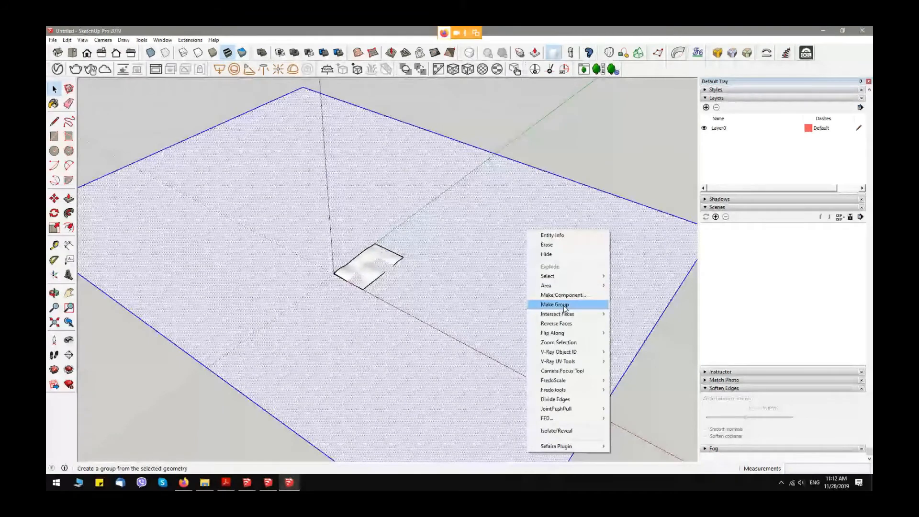
click(564, 309)
Move the ground plane group down slightly so it lies below the terrain surface, and clear the selection
scroll(405, 283, up, 3)
middle_drag(405, 283, 355, 220)
scroll(359, 275, up, 2)
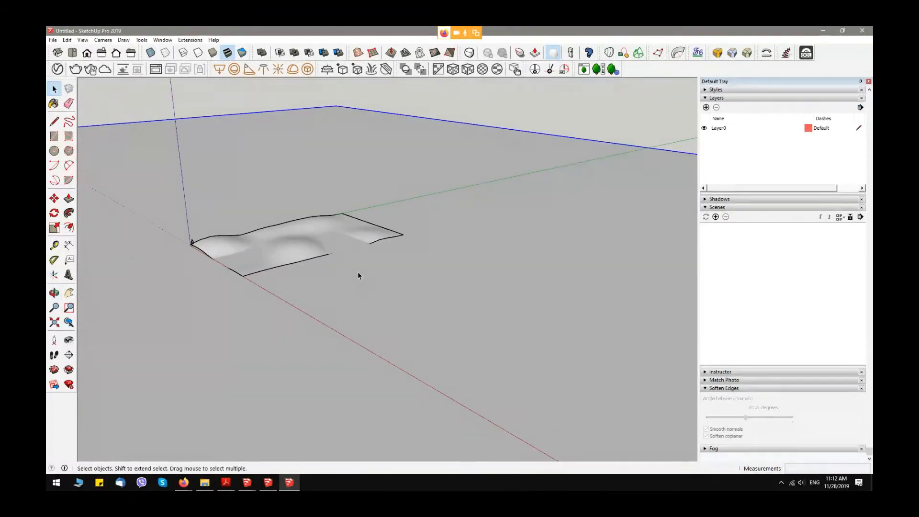
key(m)
click(358, 274)
click(358, 289)
key(space)
key(ctrl+t)
Examine the terrain's hills up close from near eye level beside the scale figure
scroll(207, 250, up, 3)
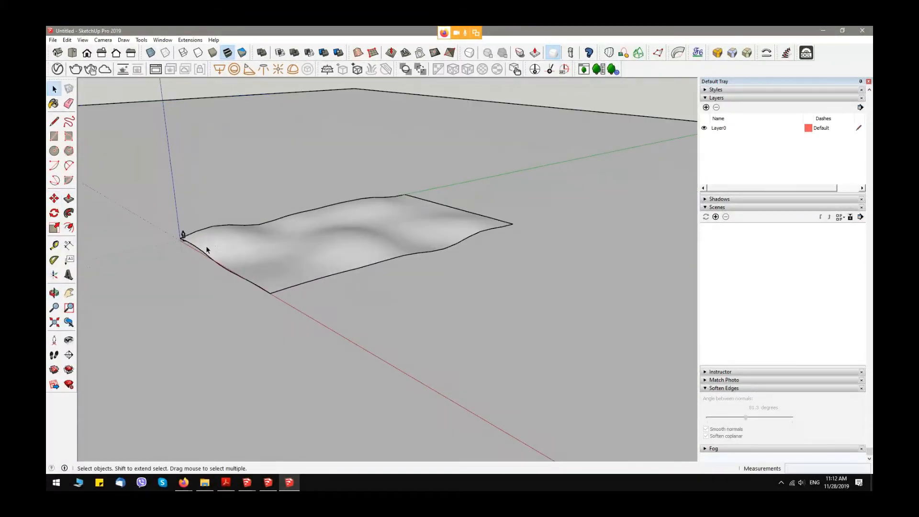
shift+middle_drag(206, 242, 337, 297)
scroll(336, 294, up, 4)
shift+middle_drag(407, 291, 427, 289)
scroll(382, 276, up, 2)
middle_drag(560, 249, 531, 287)
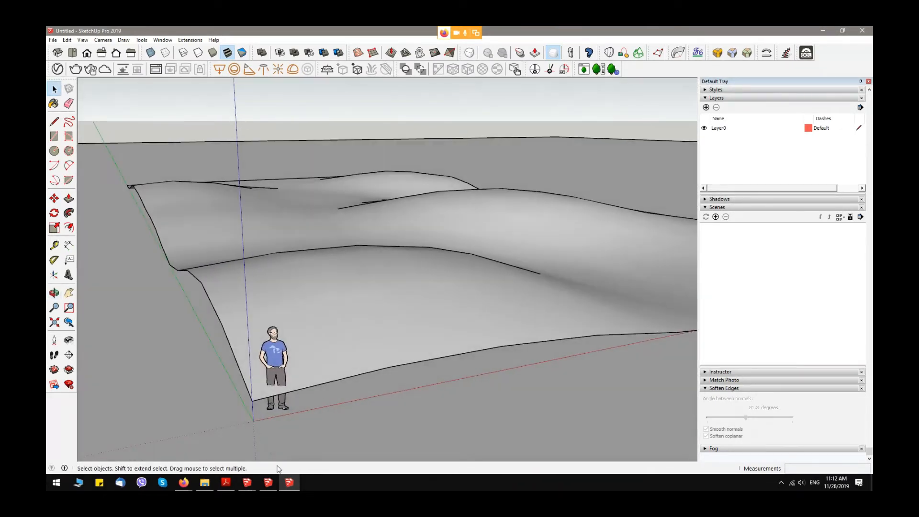
Select the scale figure at the terrain's corner and move it up onto the terrain
click(226, 487)
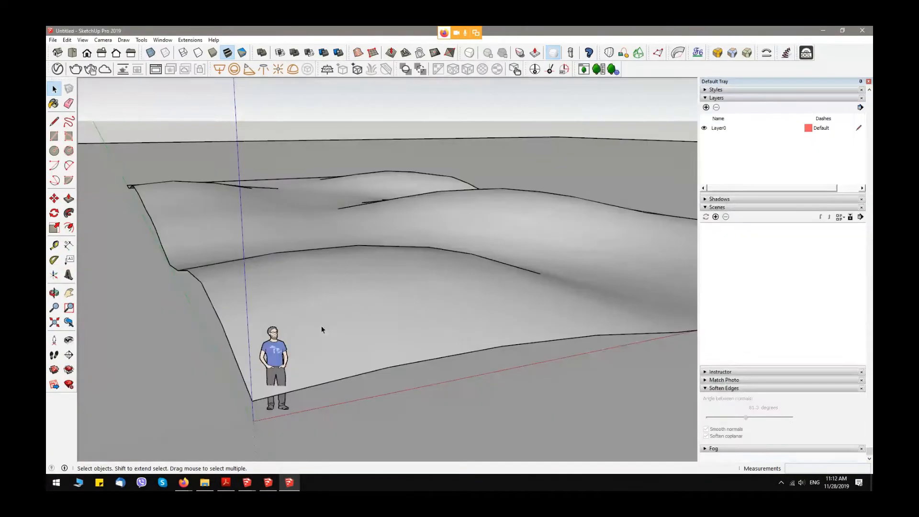
scroll(323, 330, up, 5)
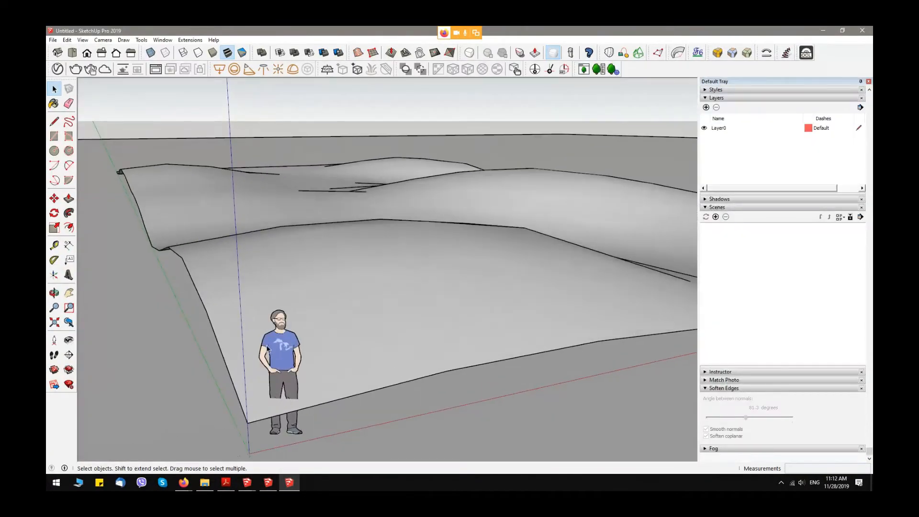
click(349, 275)
key(m)
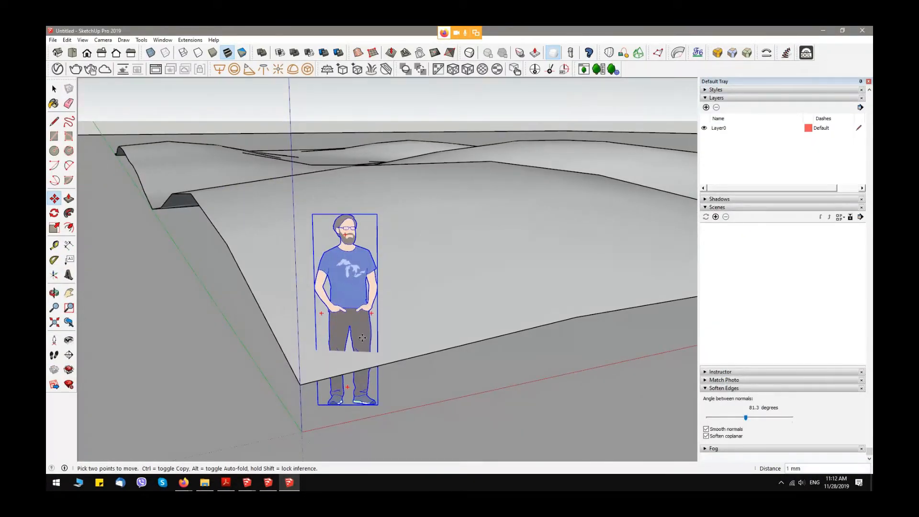
click(355, 327)
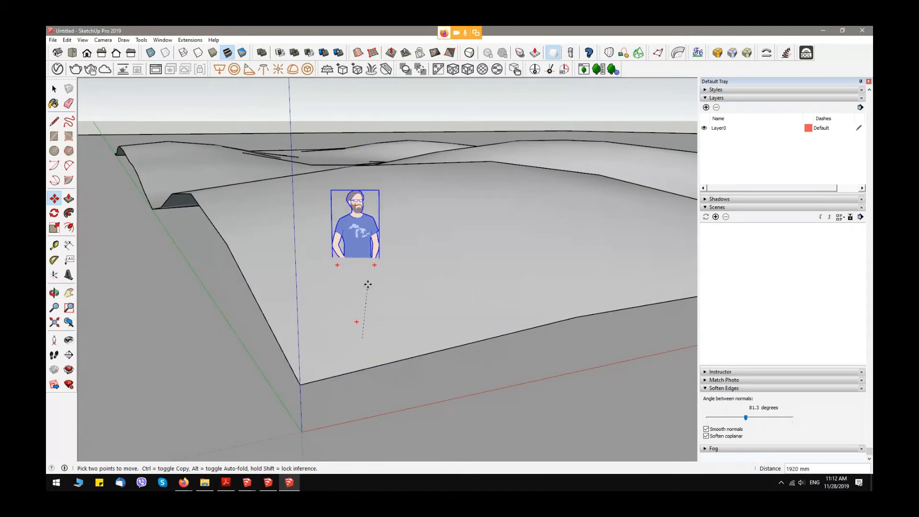
click(346, 333)
Adjust the scale figure's height so its feet rest on the terrain surface
scroll(341, 341, up, 4)
middle_drag(340, 343, 372, 245)
click(372, 245)
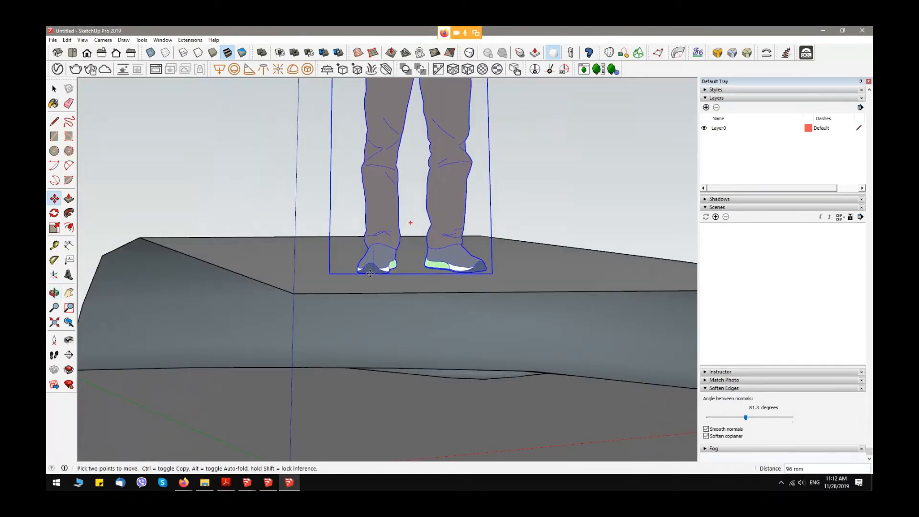
click(371, 275)
key(space)
middle_drag(371, 277, 445, 303)
scroll(428, 325, up, 1)
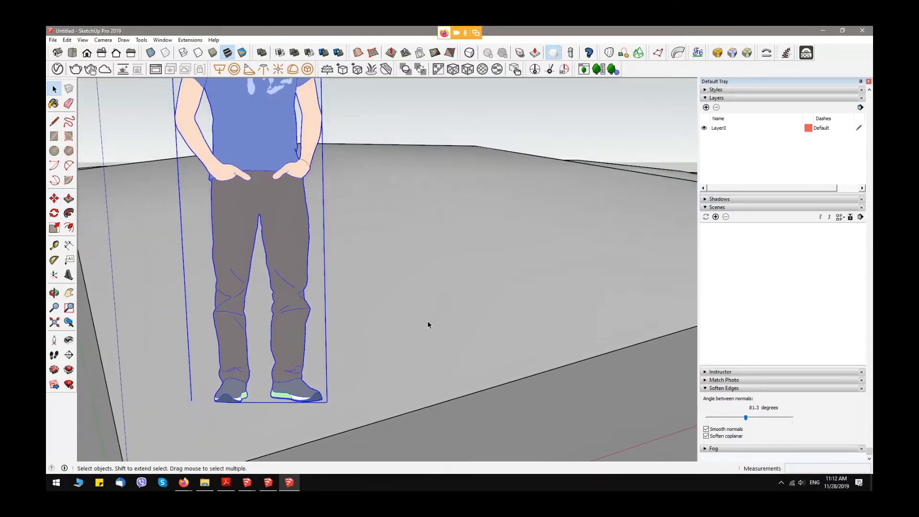
Select the terrain group and add V-Ray Fur to it
click(438, 245)
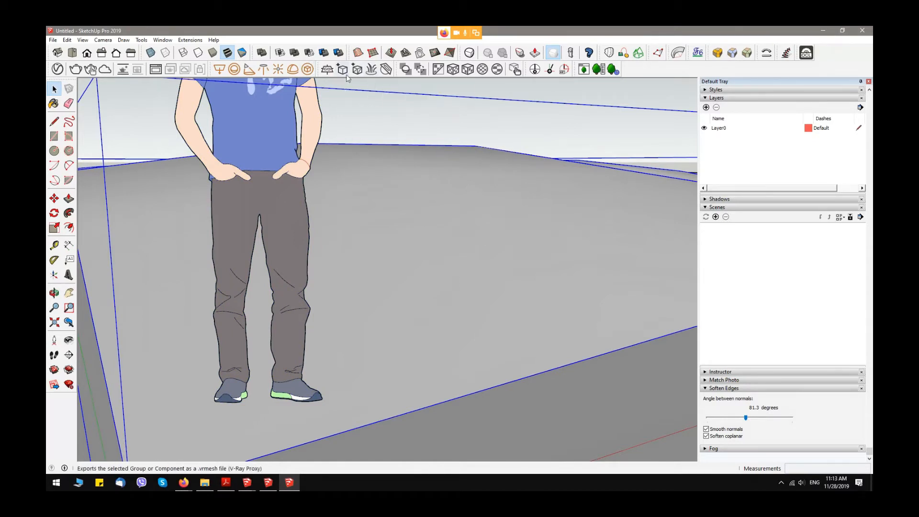
click(371, 70)
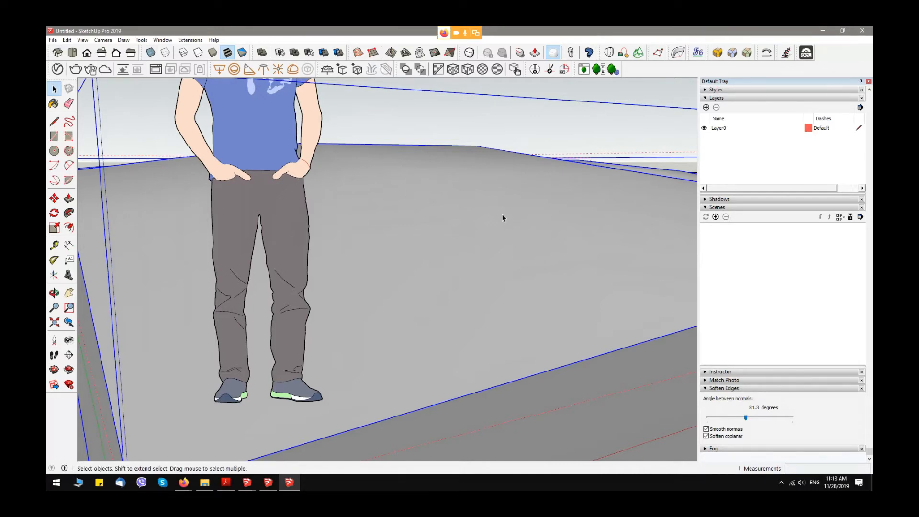
Frame the scale figure with the terrain behind it and start an interactive V-Ray render
middle_drag(503, 218, 310, 240)
scroll(345, 218, down, 2)
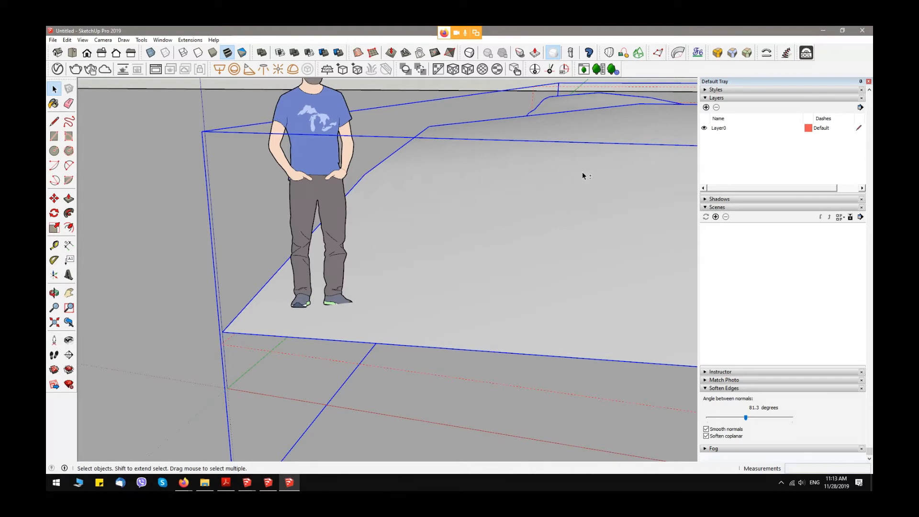
shift+middle_drag(582, 173, 320, 264)
scroll(319, 264, down, 3)
scroll(267, 249, up, 5)
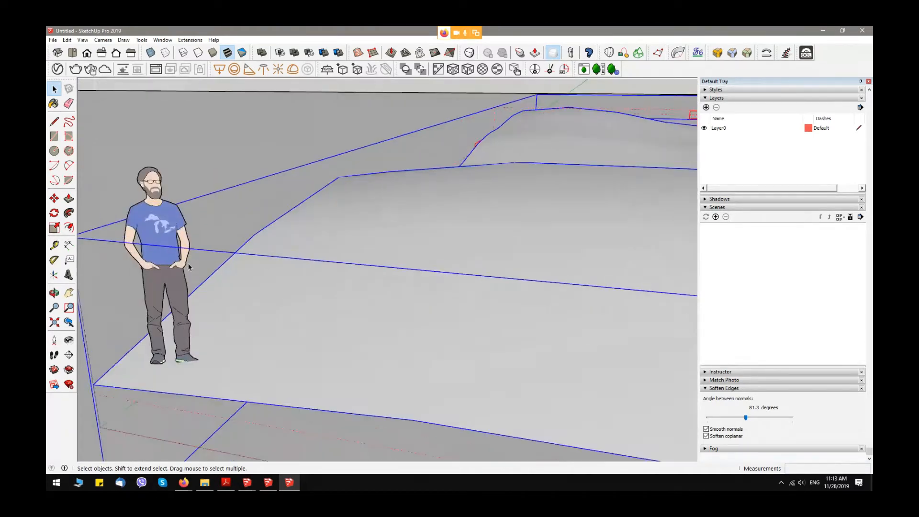
scroll(275, 246, down, 5)
mouse_move(275, 246)
middle_down()
mouse_move(305, 237)
mouse_move(227, 270)
mouse_move(286, 235)
middle_up()
scroll(243, 231, up, 3)
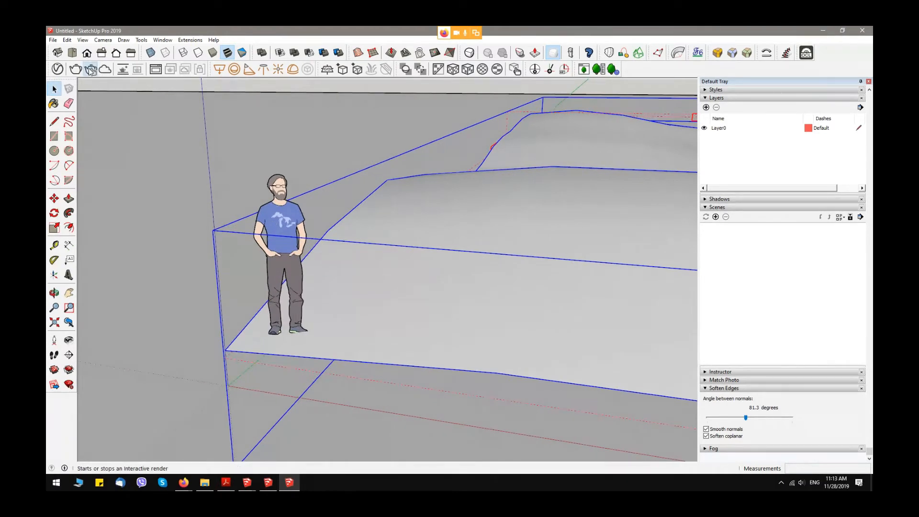
click(90, 71)
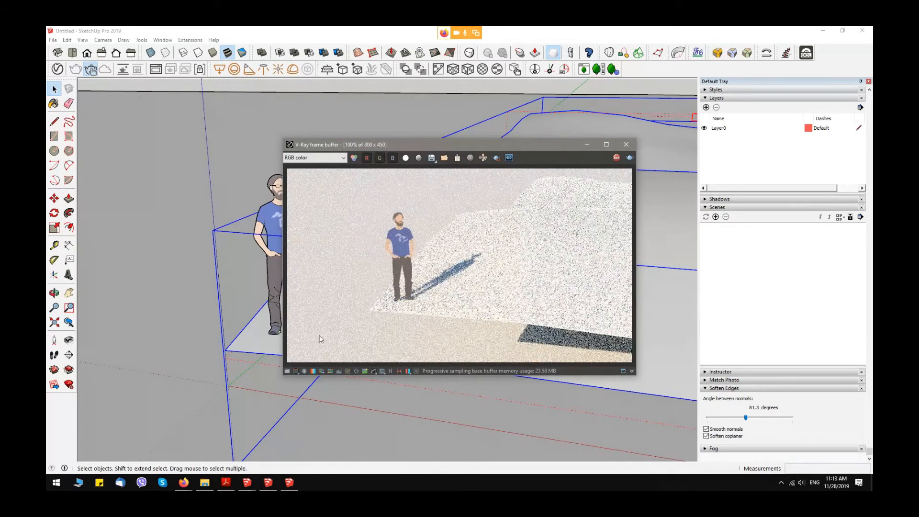
Examine the rendered fur around the figure's feet up close in an enlarged frame buffer
scroll(240, 301, up, 5)
scroll(240, 296, down, 3)
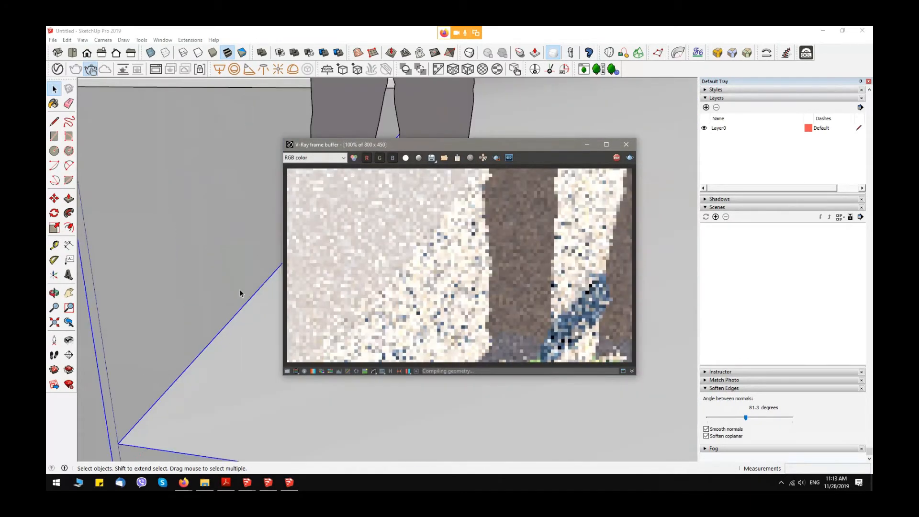
mouse_move(240, 293)
middle_down()
mouse_move(257, 271)
mouse_move(195, 283)
mouse_move(190, 269)
middle_up()
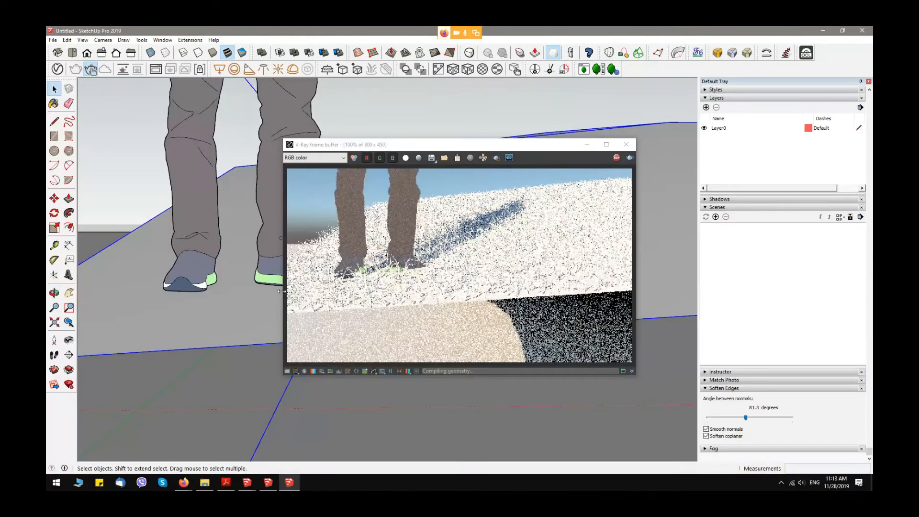
double_click(464, 145)
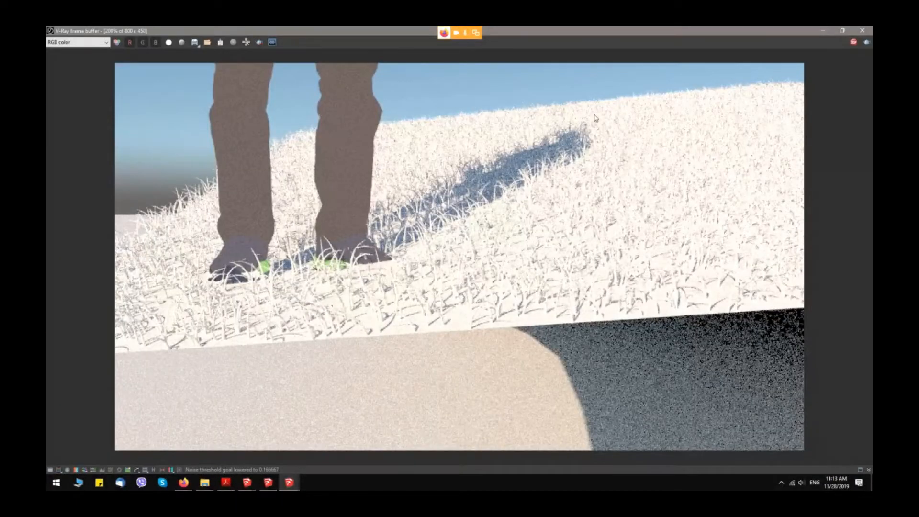
double_click(516, 27)
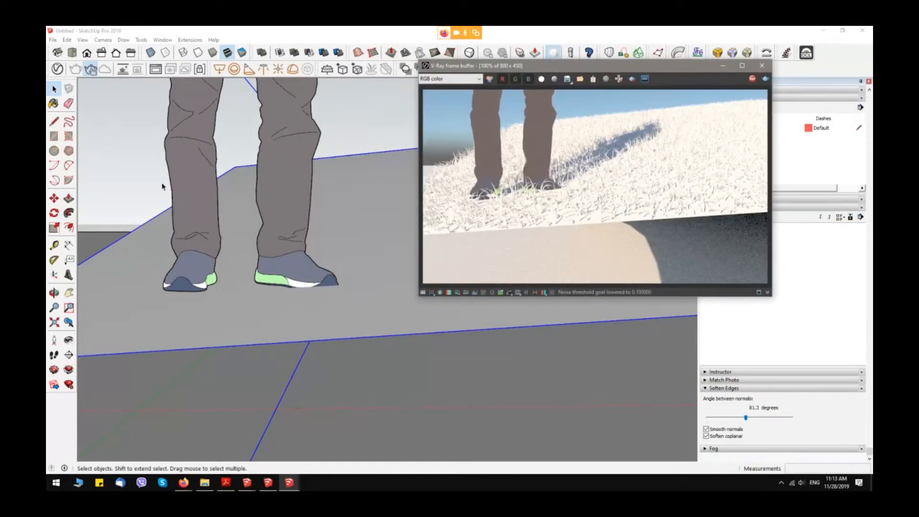
Open the V-Ray Asset Editor and show the Fur geometry's parameters beside the render
click(58, 69)
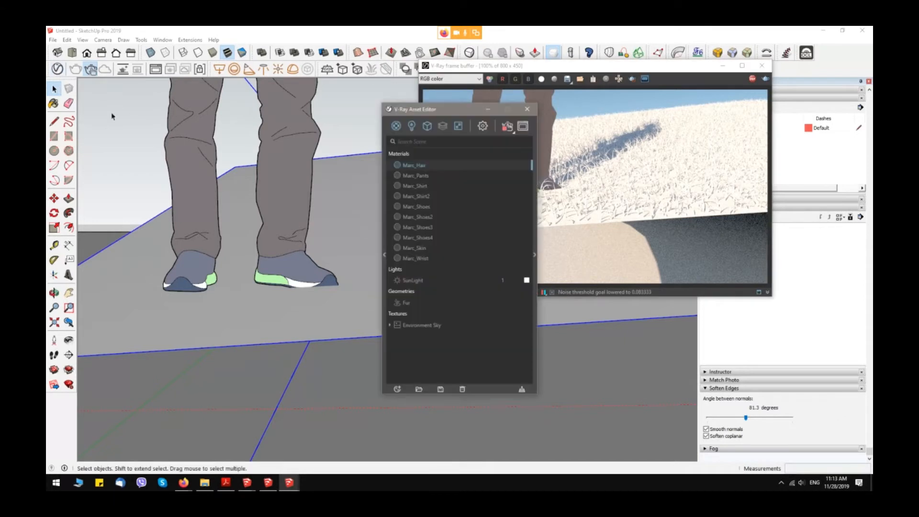
drag(425, 110, 359, 115)
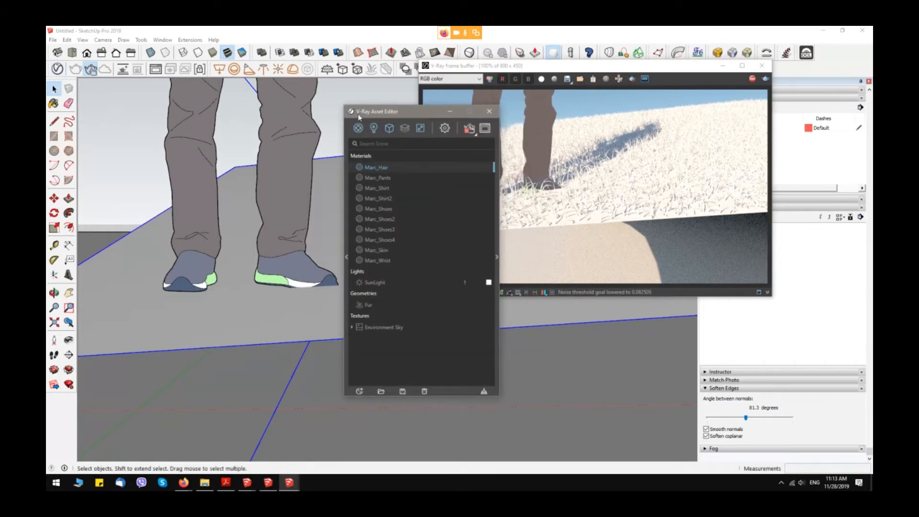
click(372, 306)
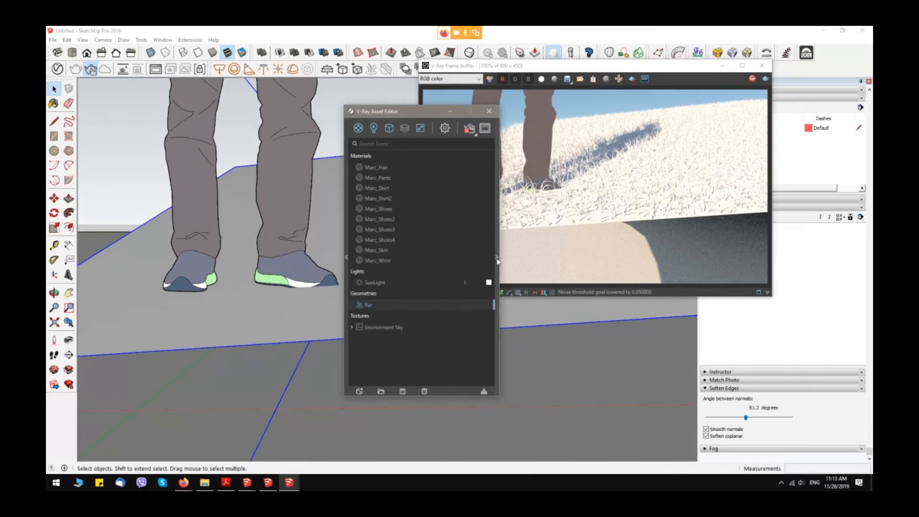
click(497, 259)
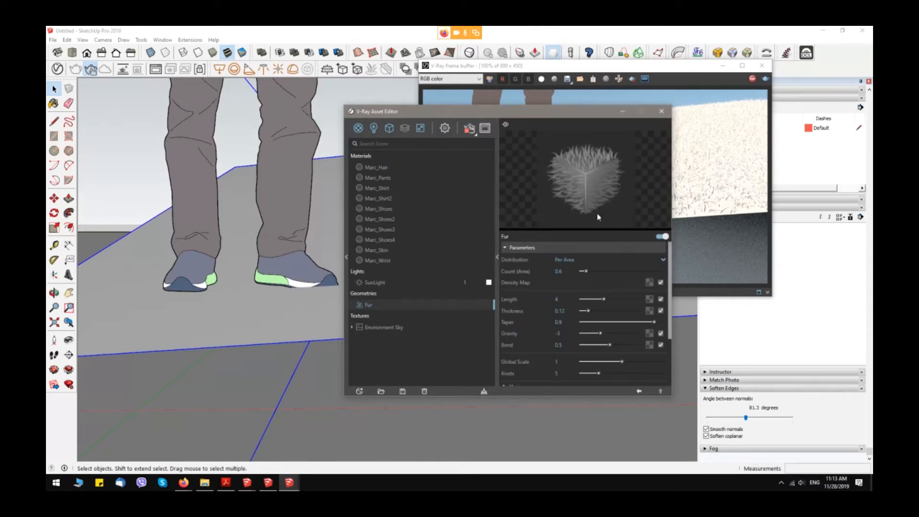
drag(512, 115, 295, 87)
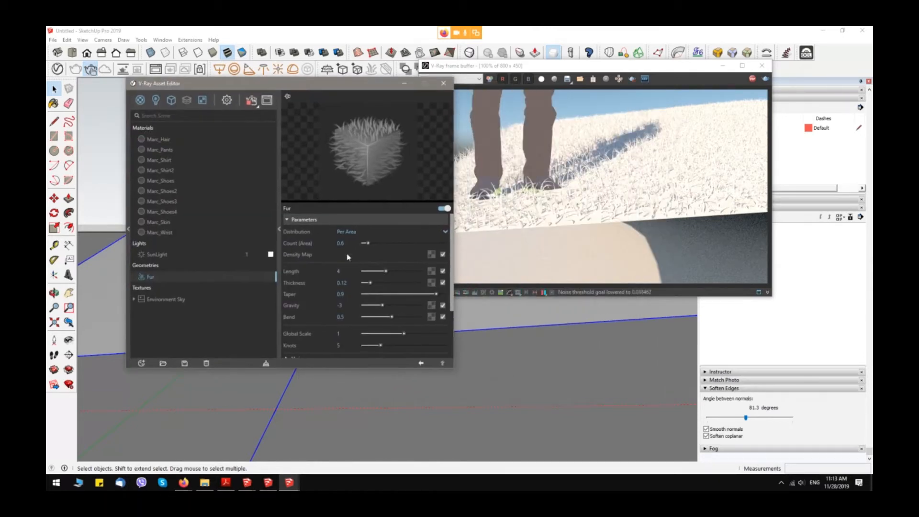
Set the fur's Count (Area) to 5 and update the interactive render
double_click(355, 244)
text(5)
key(Return)
click(614, 187)
drag(361, 87, 329, 82)
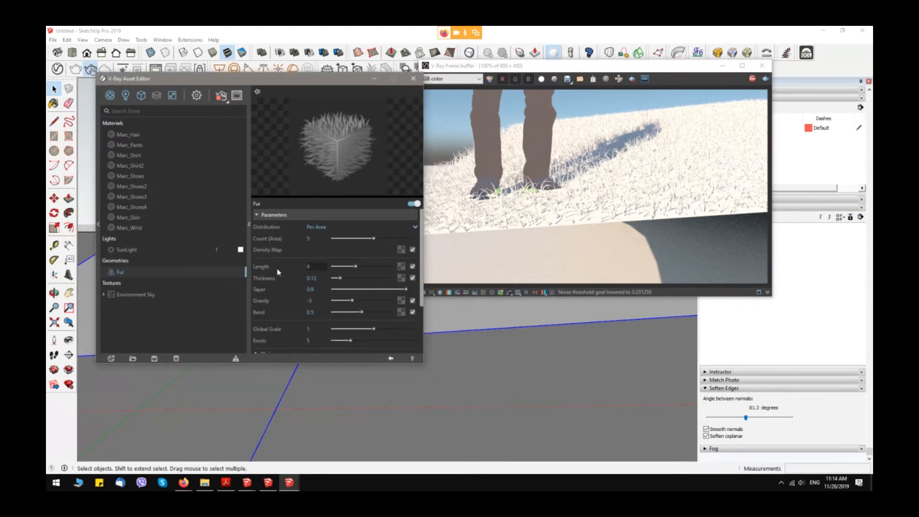
click(522, 168)
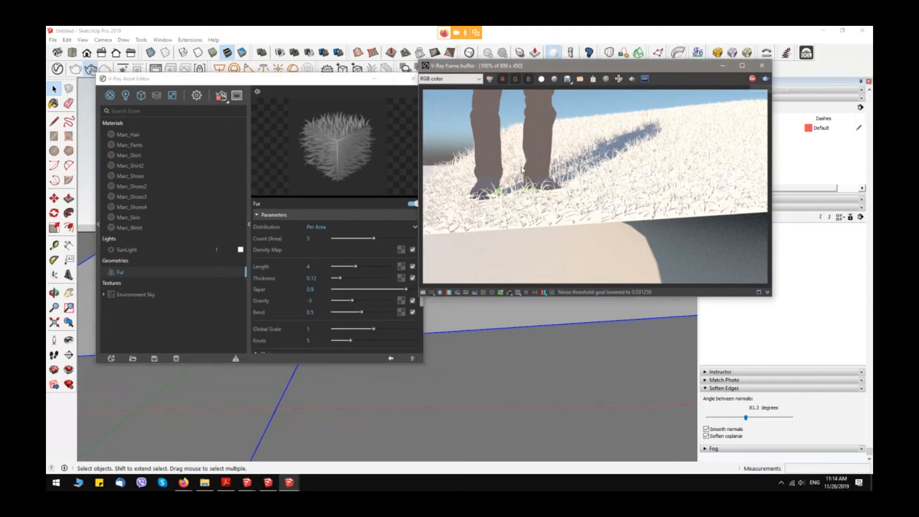
click(92, 70)
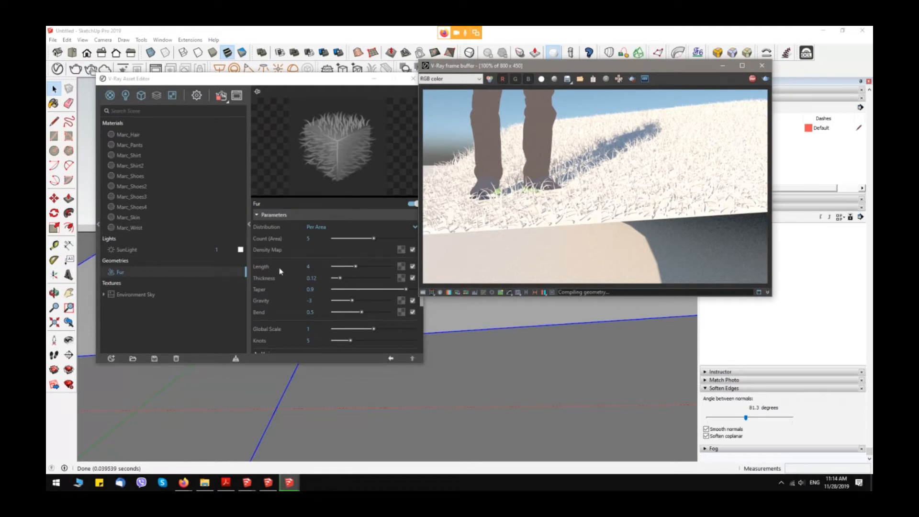
Set the fur's Thickness to 0.18, check the render, and stop it and close the frame buffer
click(326, 278)
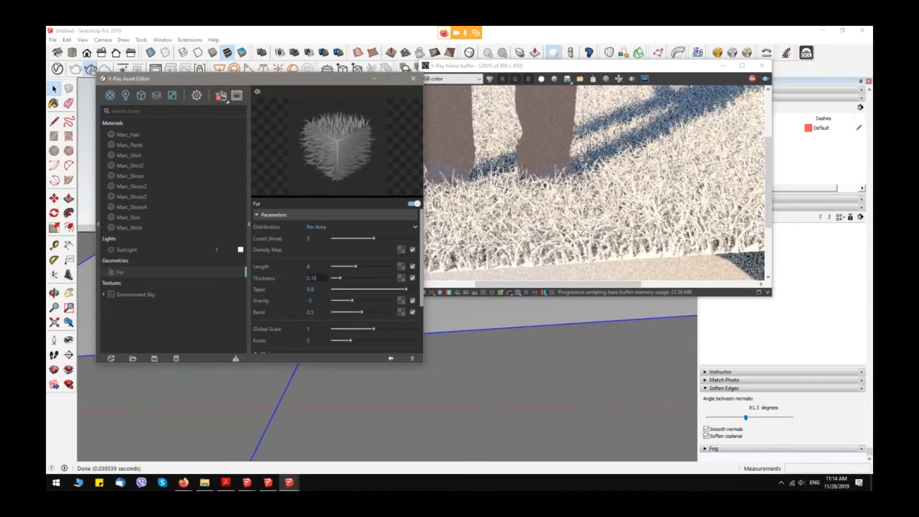
scroll(532, 192, down, 1)
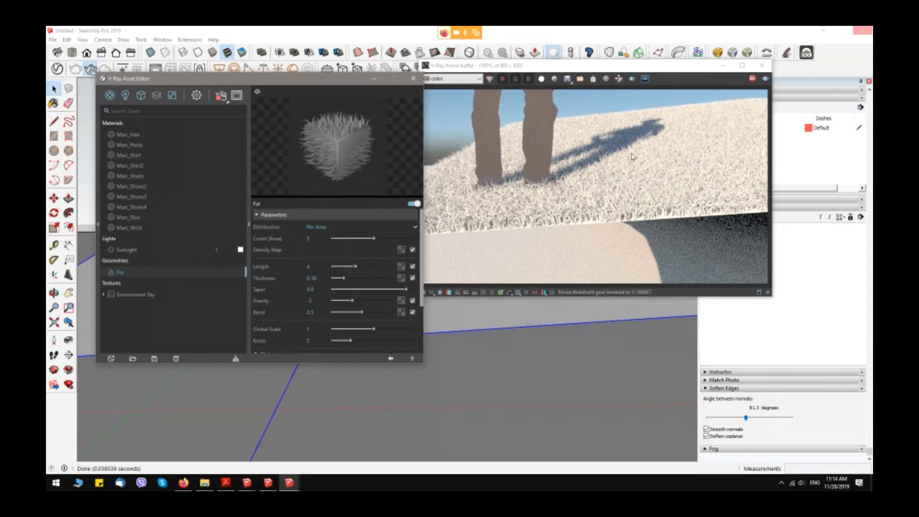
click(221, 97)
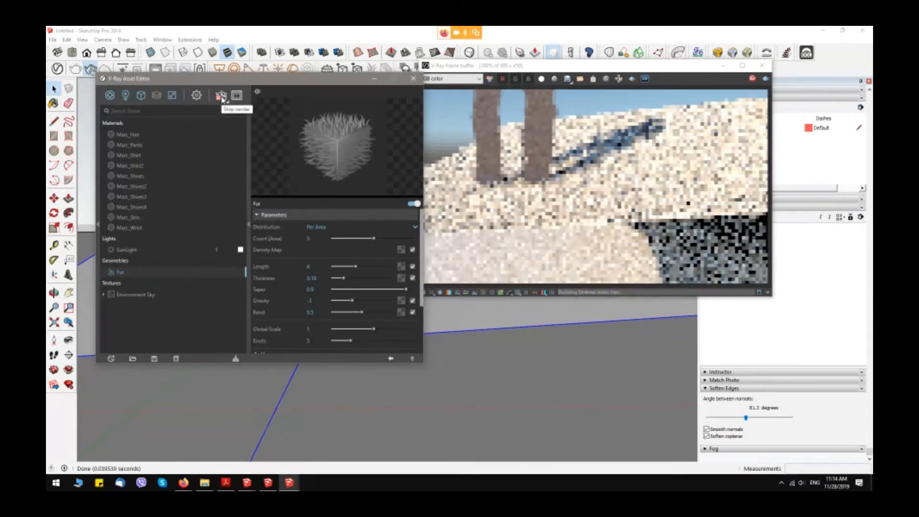
click(222, 96)
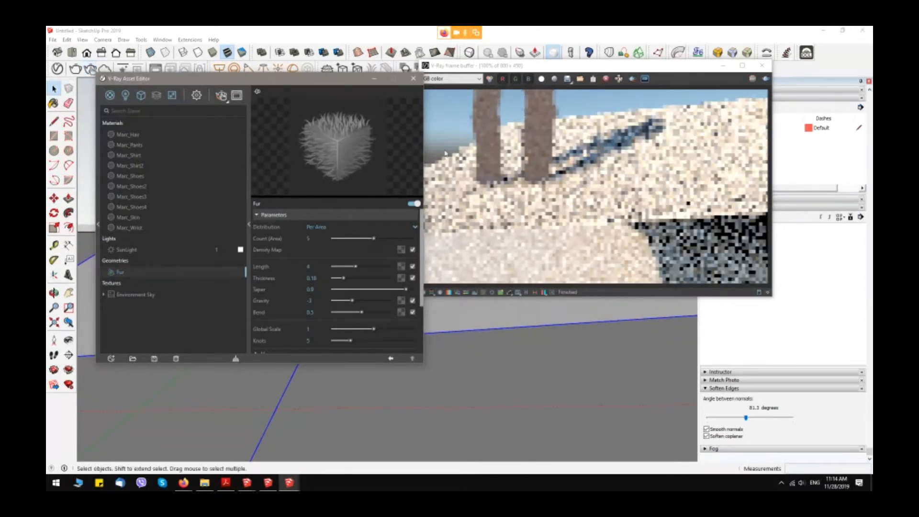
click(758, 67)
click(758, 67)
Add the Soil A01 200cm material from the V-Ray library's Ground category to the scene
drag(333, 80, 661, 103)
click(424, 248)
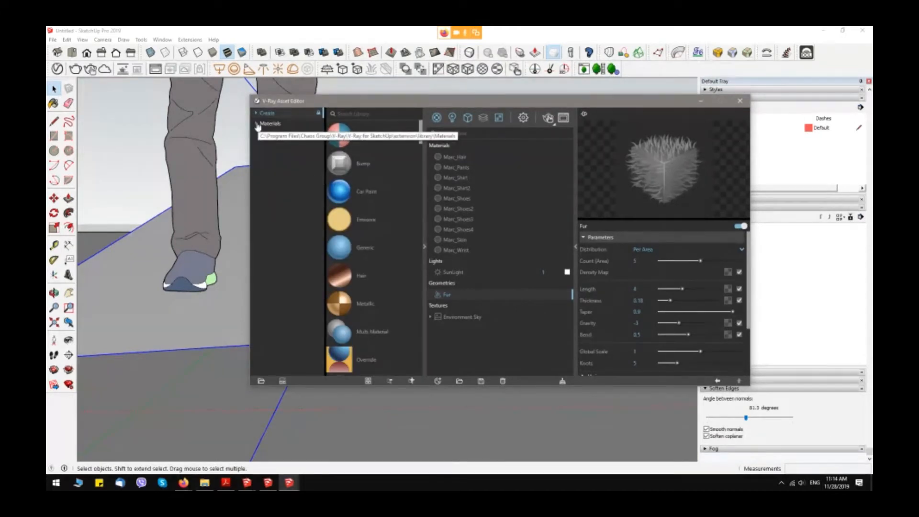
click(257, 125)
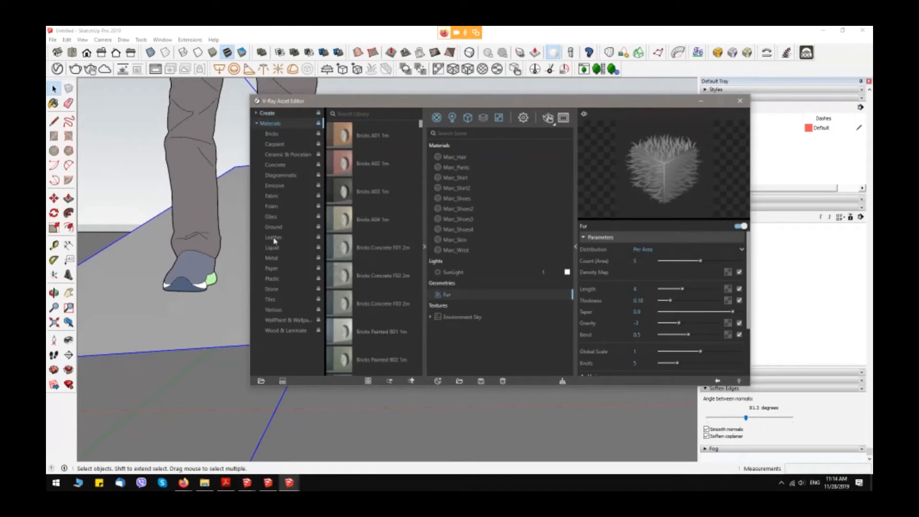
click(280, 229)
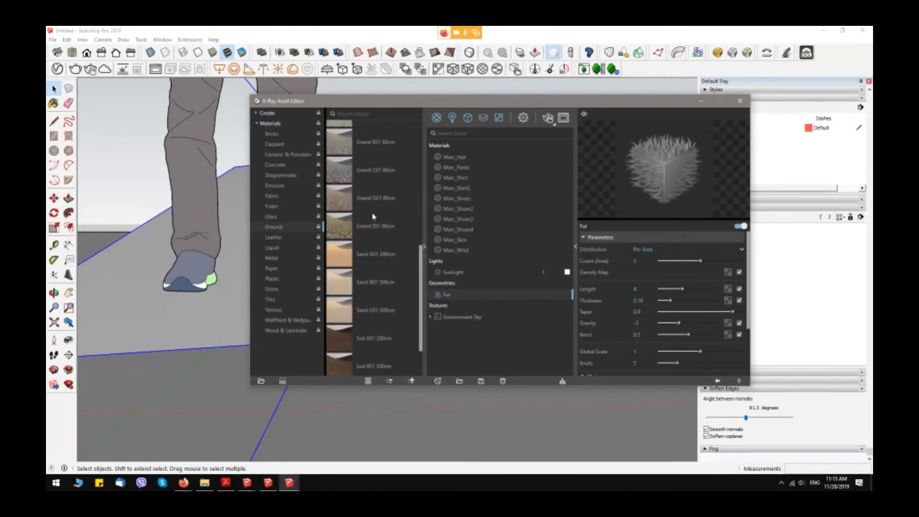
click(410, 381)
scroll(381, 247, down, 8)
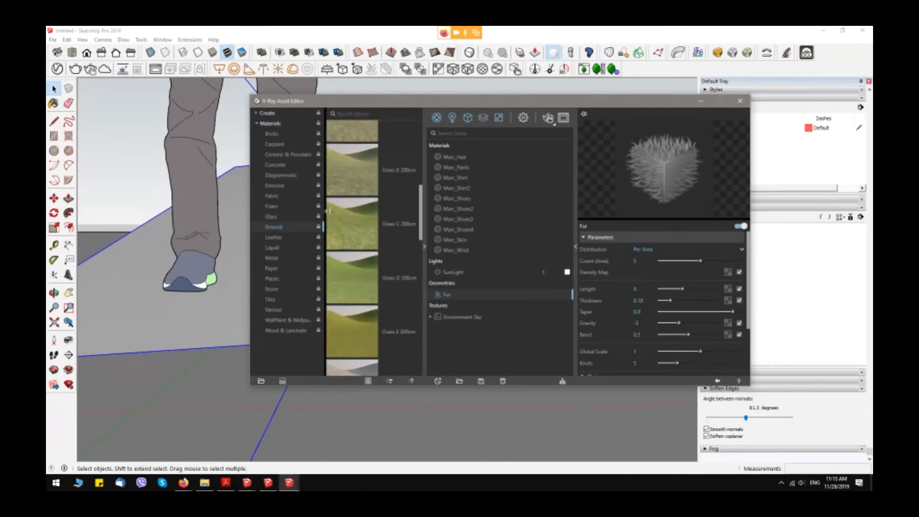
scroll(381, 247, down, 2)
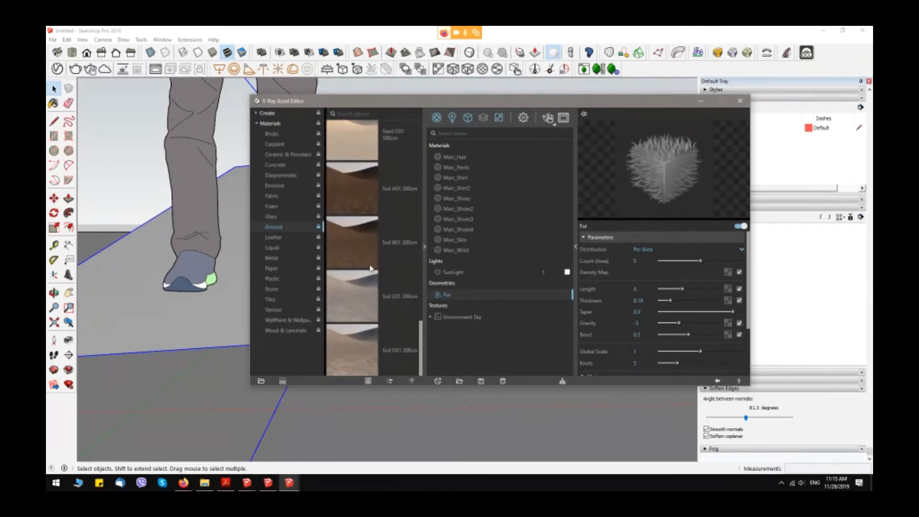
right_click(355, 197)
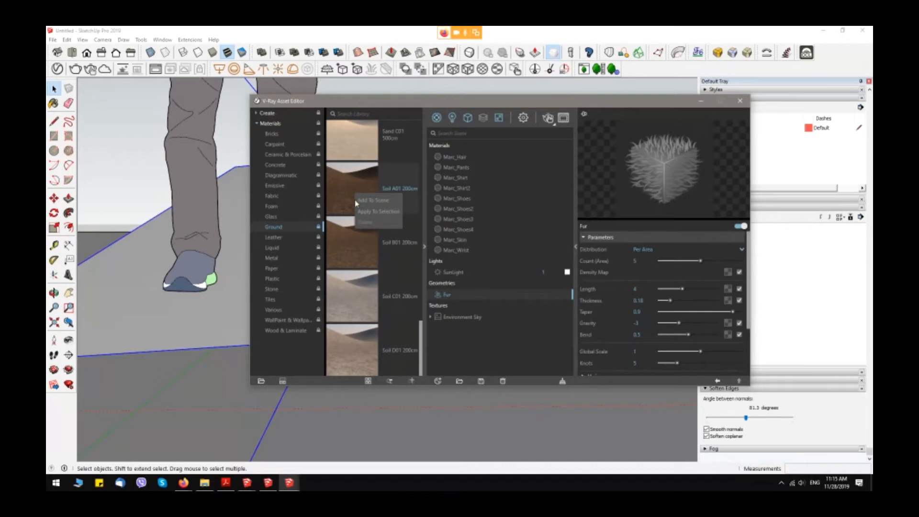
click(372, 200)
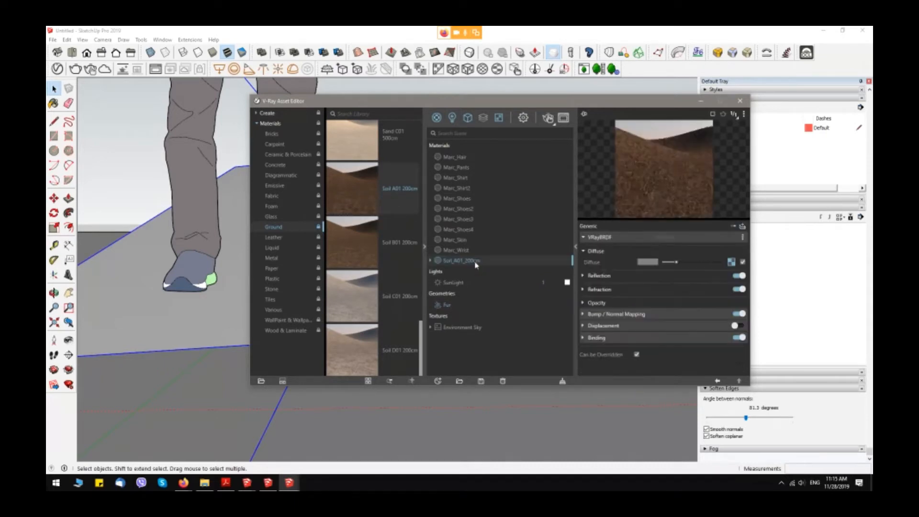
Apply the Soil_A01_200cm material to the selected terrain
right_click(476, 264)
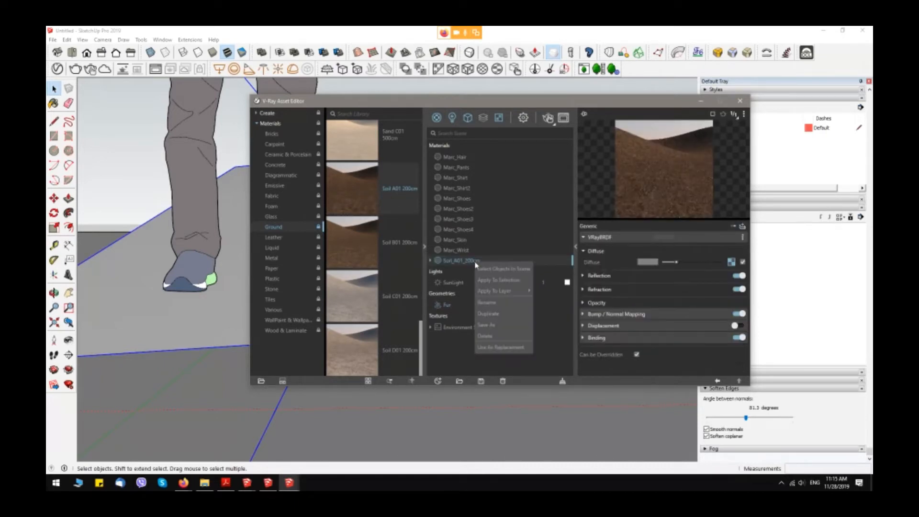
click(508, 281)
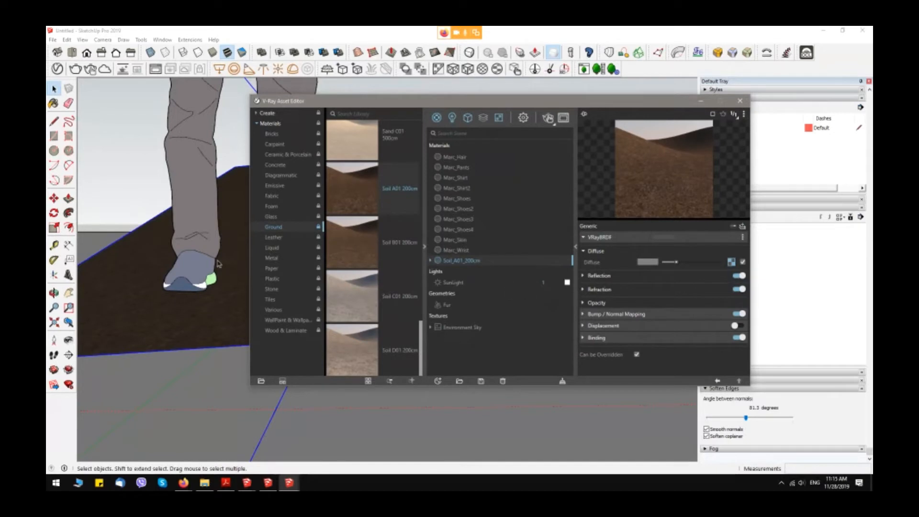
middle_drag(218, 264, 267, 269)
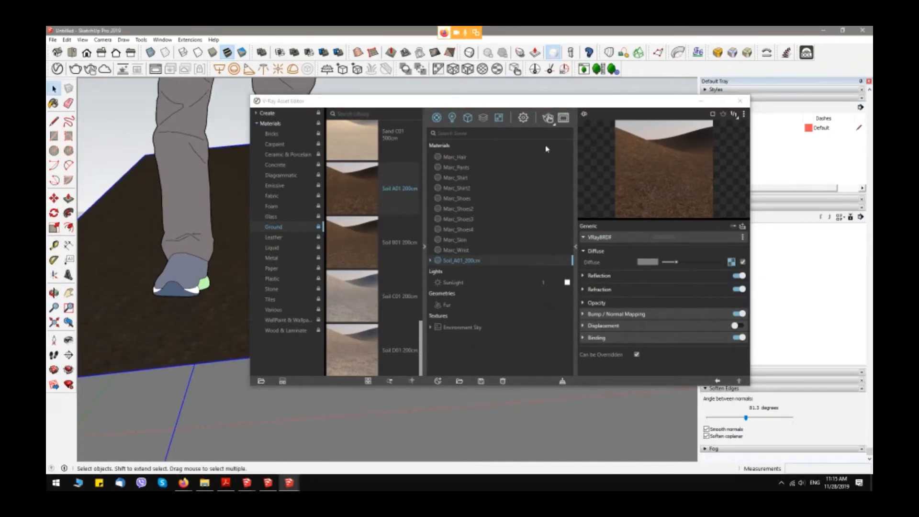
Start an interactive render and examine the soil material and fur around the figure's feet at different zoom levels
click(548, 122)
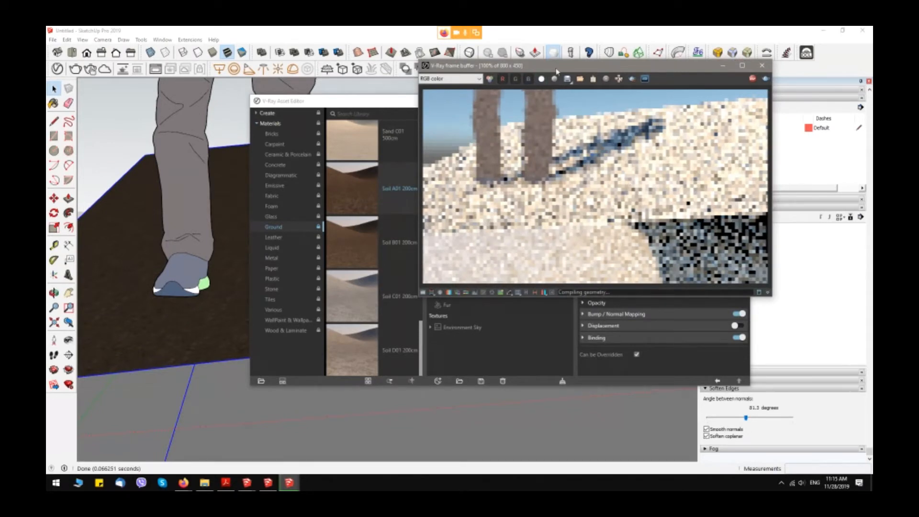
drag(561, 68, 441, 108)
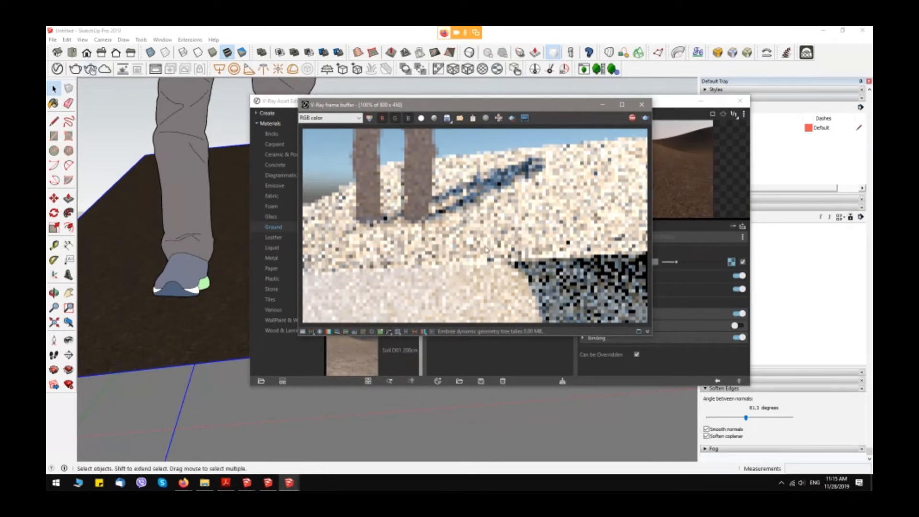
scroll(465, 261, up, 1)
scroll(464, 260, down, 2)
scroll(471, 243, up, 1)
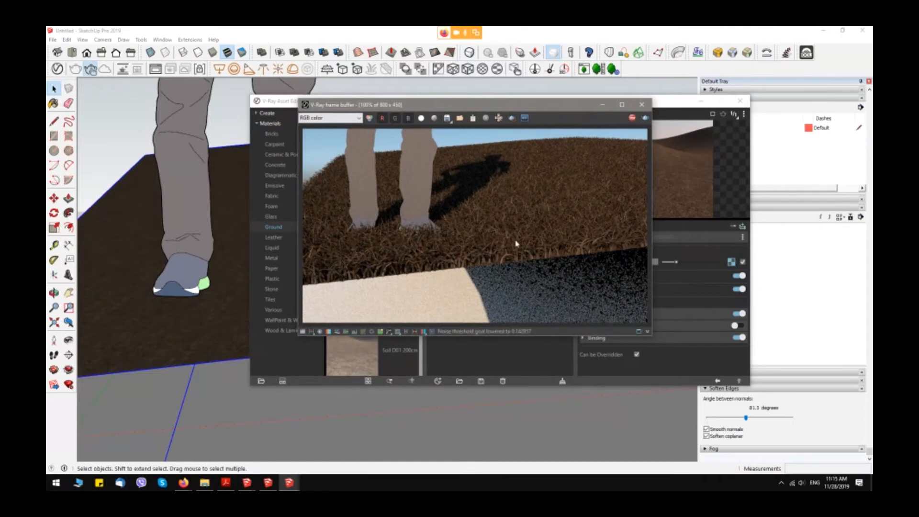
drag(464, 105, 566, 104)
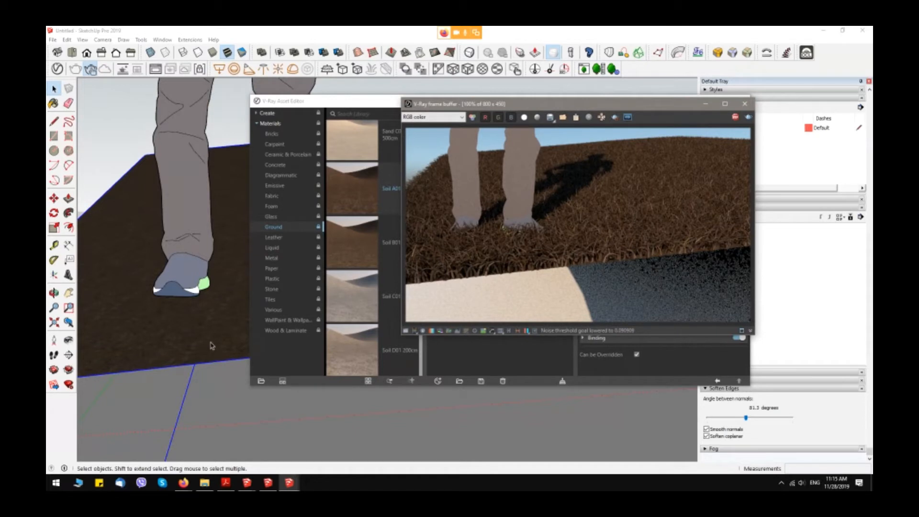
scroll(534, 236, down, 1)
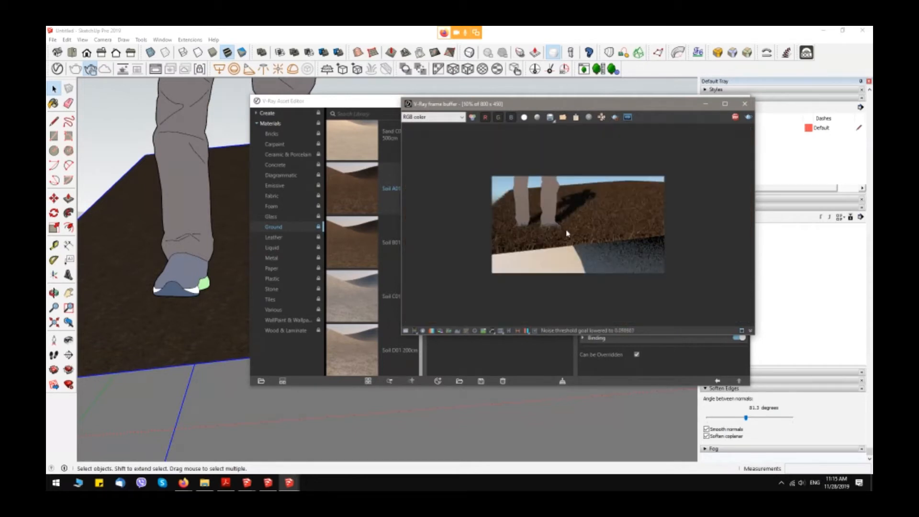
Add the Grass C 200cm material from the library's Ground category to the scene, keeping the render visible beside the Asset Editor
drag(669, 108, 391, 170)
drag(578, 102, 644, 83)
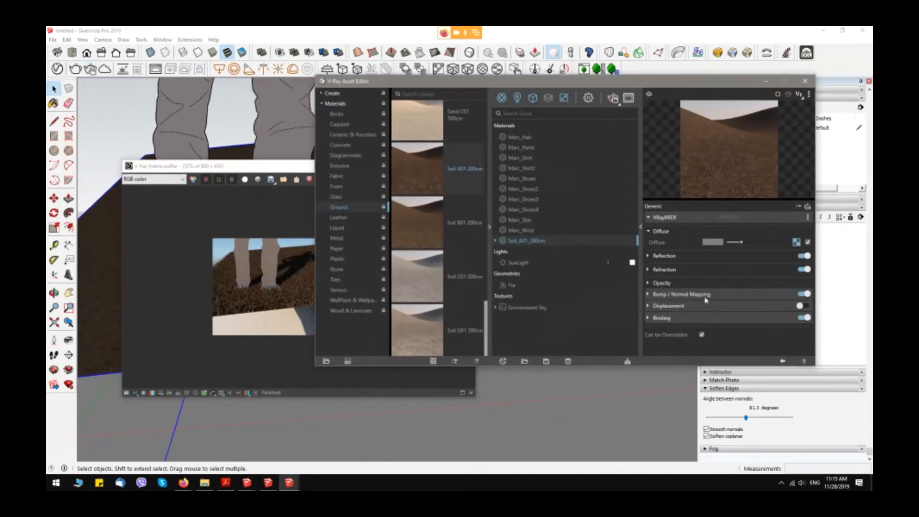
scroll(430, 249, up, 10)
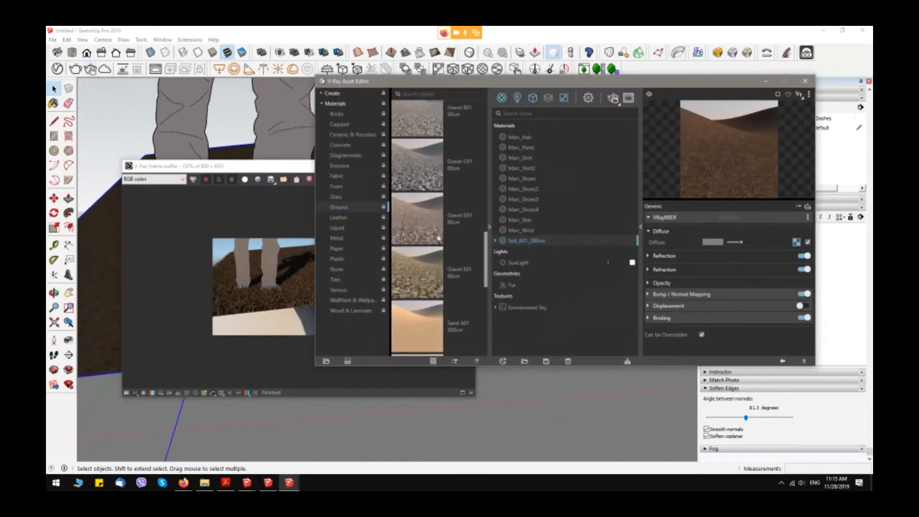
scroll(429, 255, up, 1)
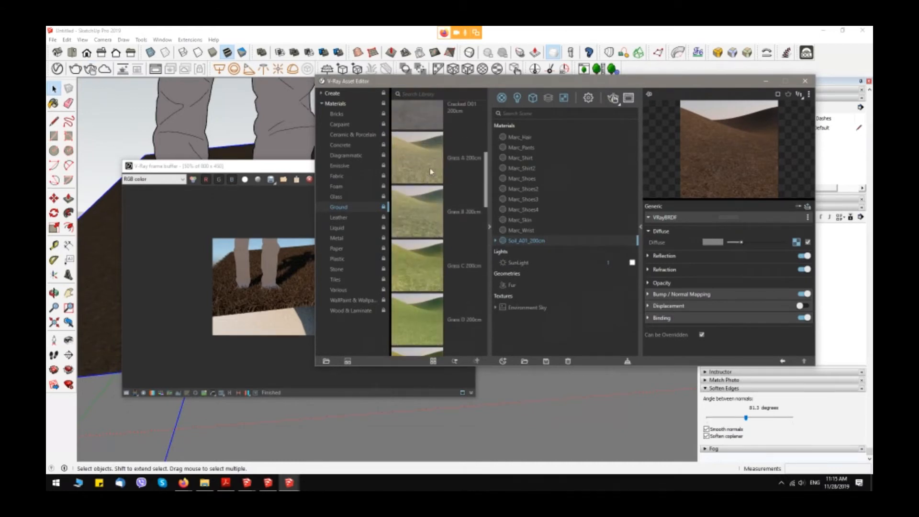
right_click(421, 262)
click(440, 266)
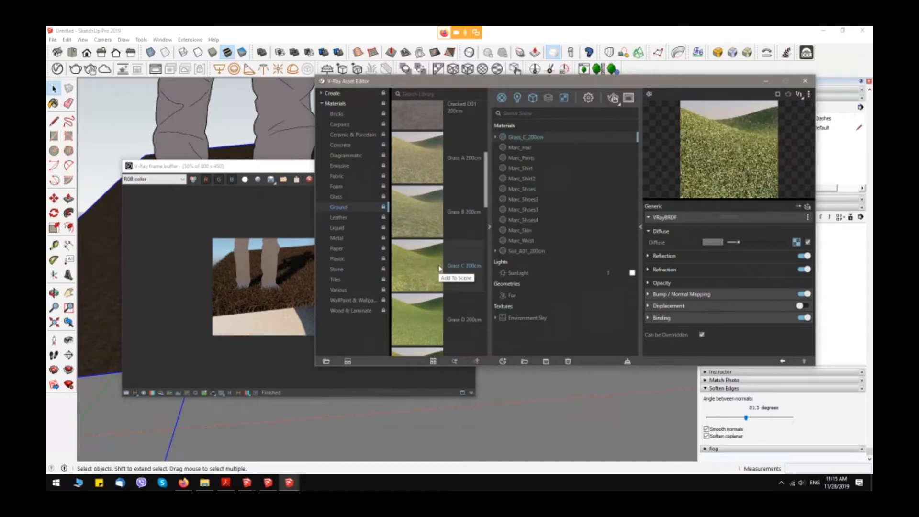
drag(299, 168, 250, 197)
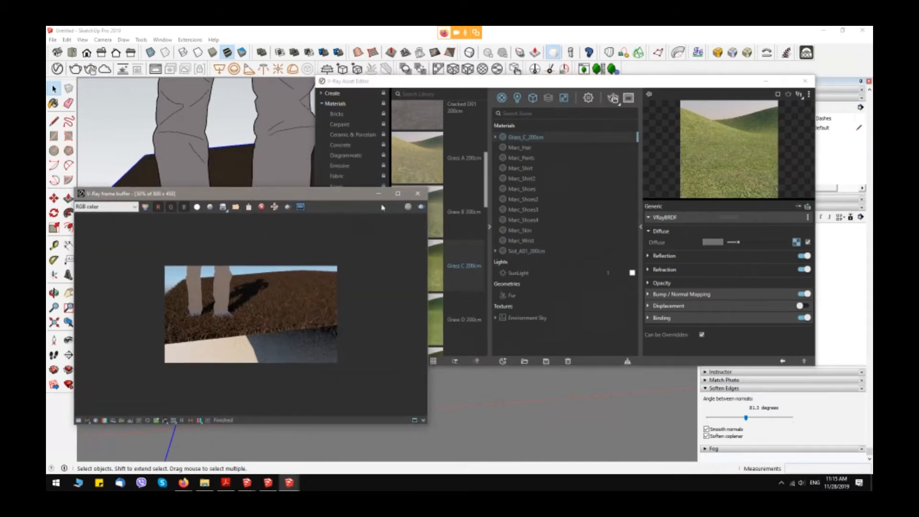
Enable the Fur geometry's own material and assign Grass_C_200cm to it
click(548, 99)
click(533, 98)
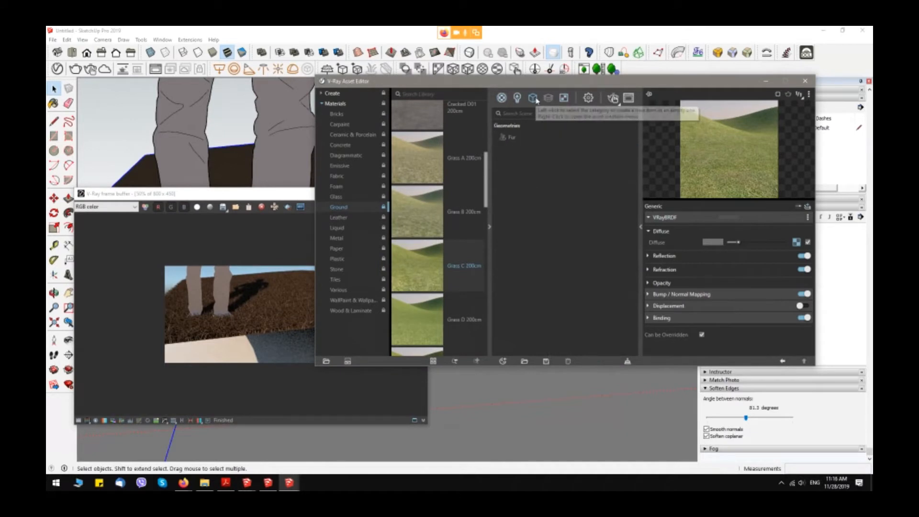
click(517, 138)
scroll(776, 264, down, 3)
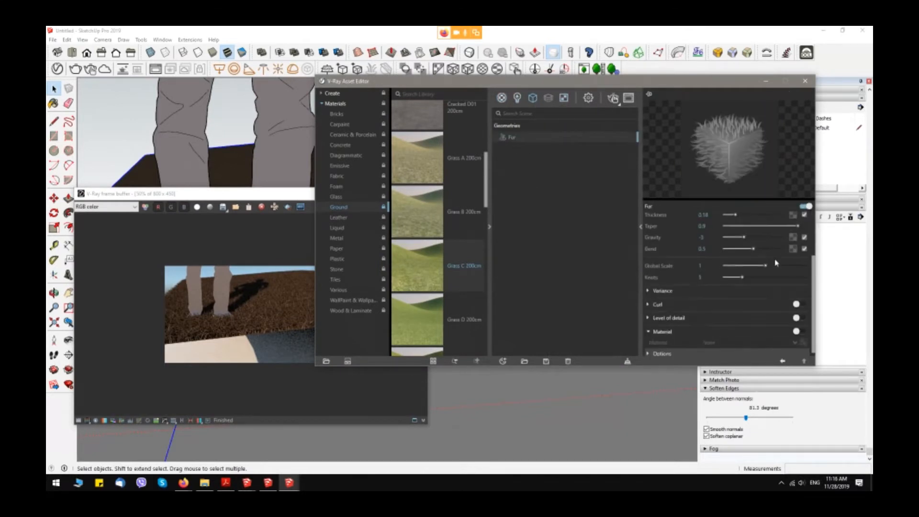
click(798, 328)
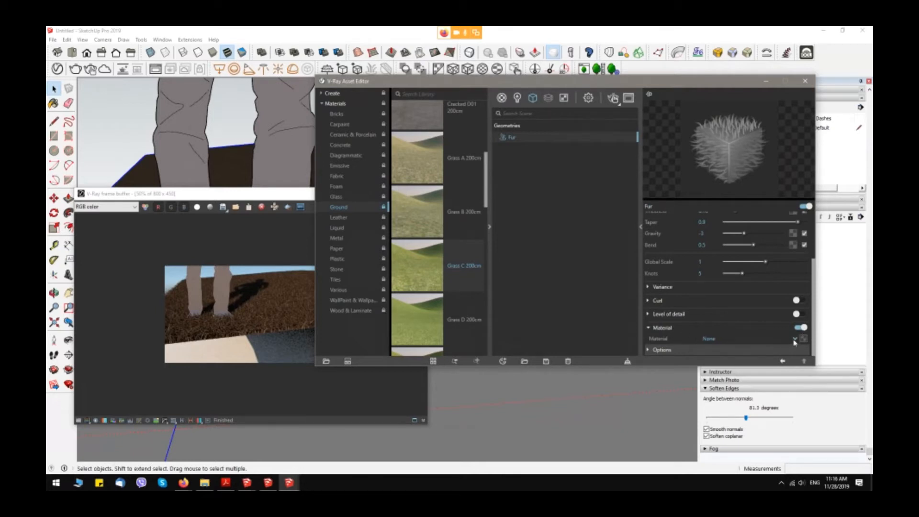
click(794, 340)
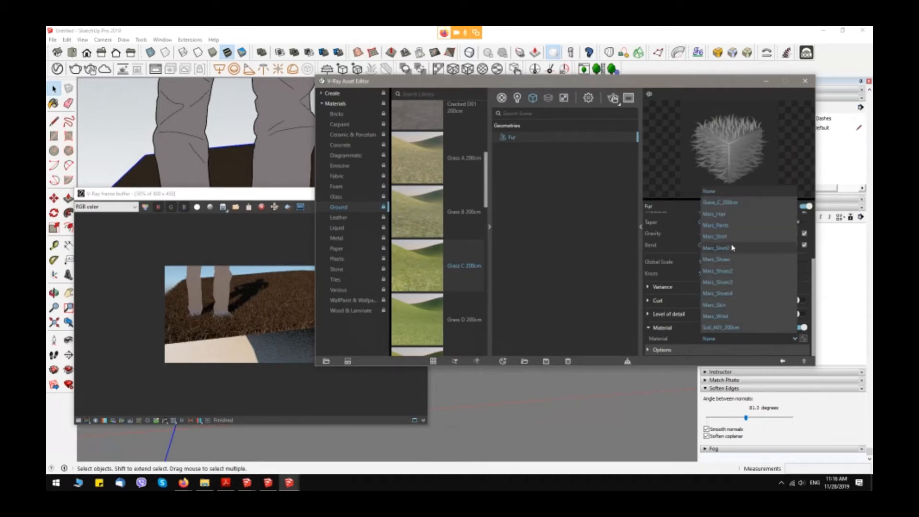
click(736, 203)
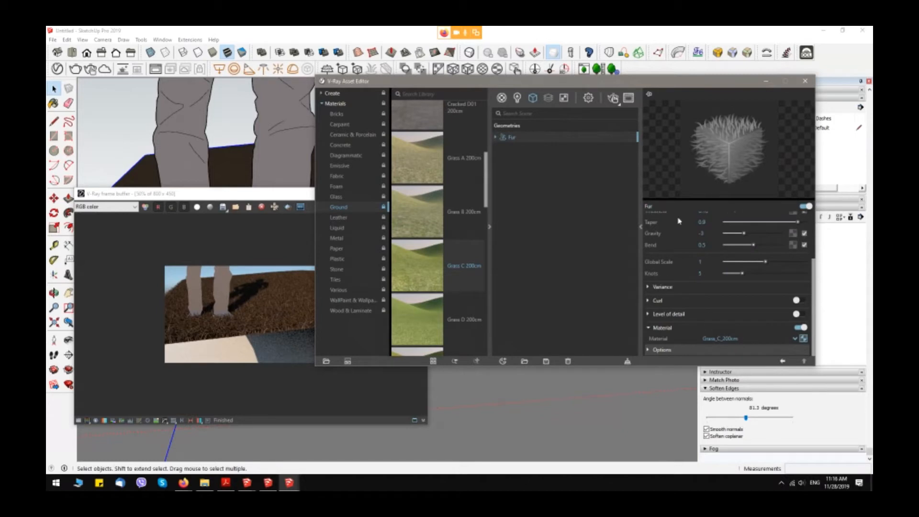
Run an interactive render to examine the fur with its grass material, and stop it
click(255, 196)
click(613, 99)
drag(332, 199, 370, 119)
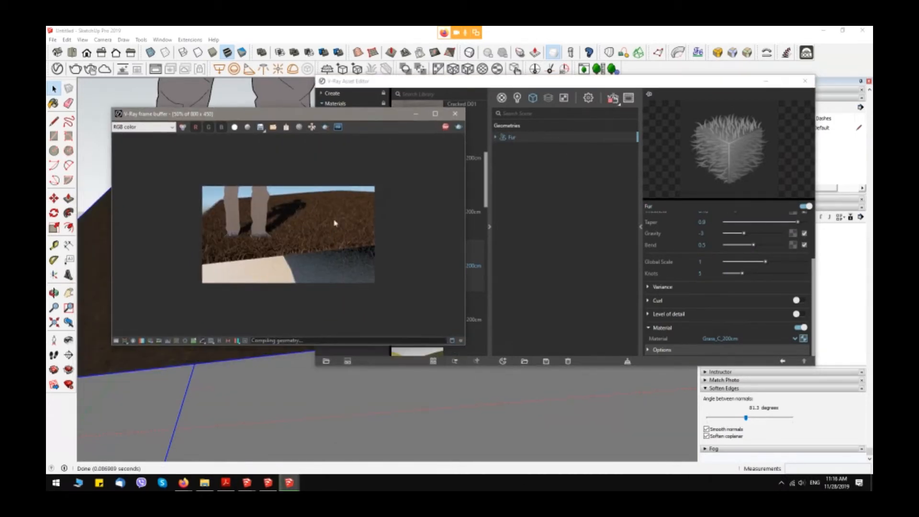
scroll(335, 223, up, 2)
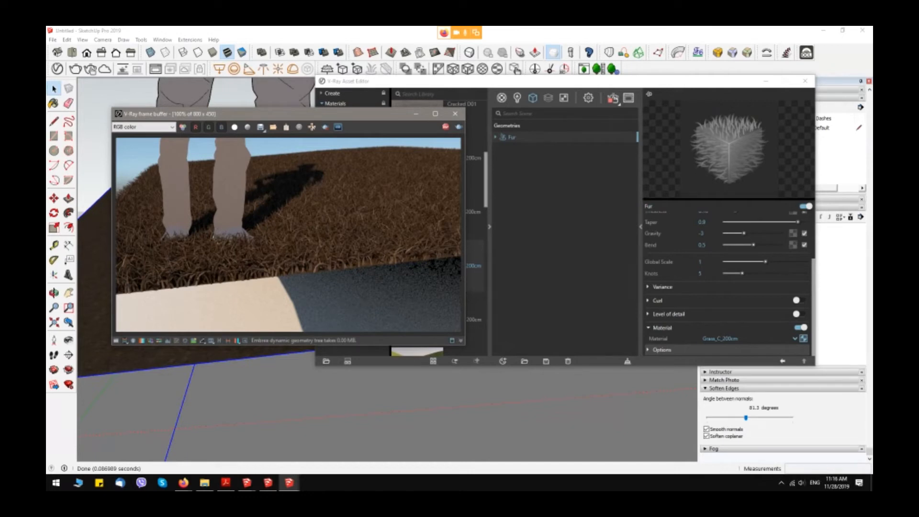
click(183, 482)
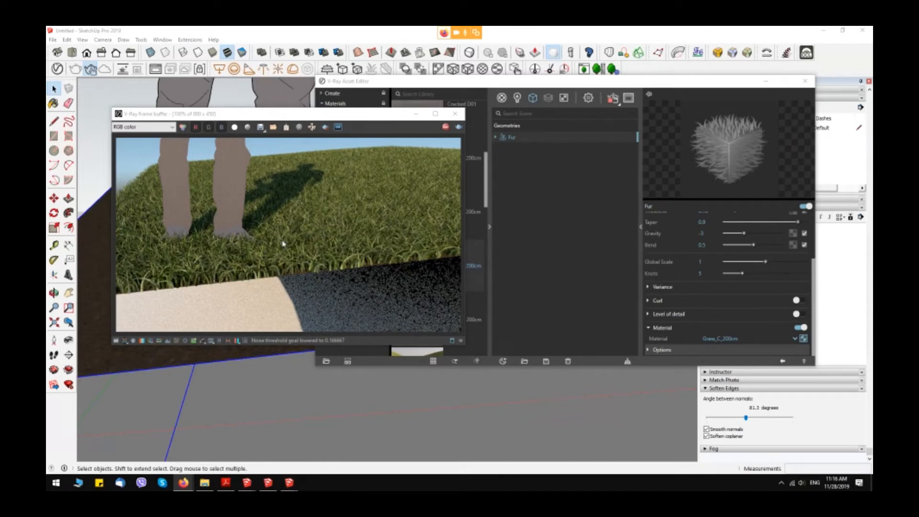
drag(679, 85, 554, 347)
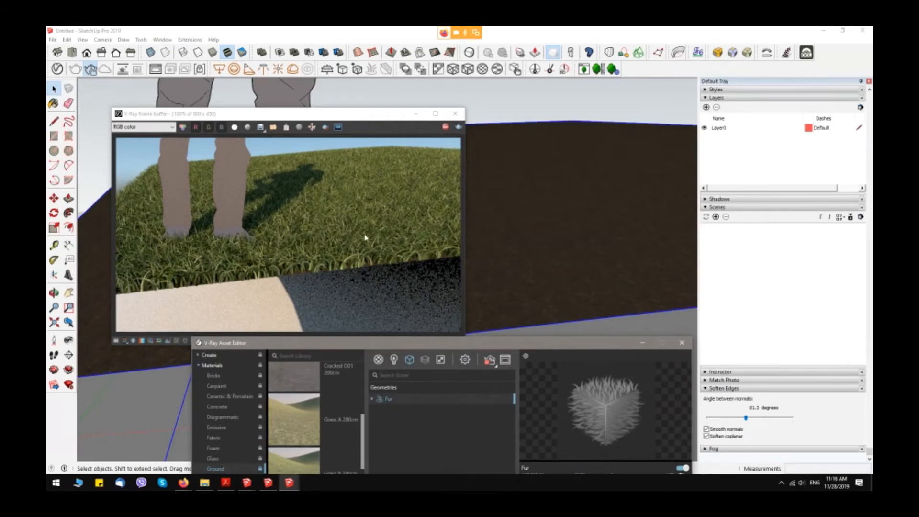
drag(417, 345, 345, 176)
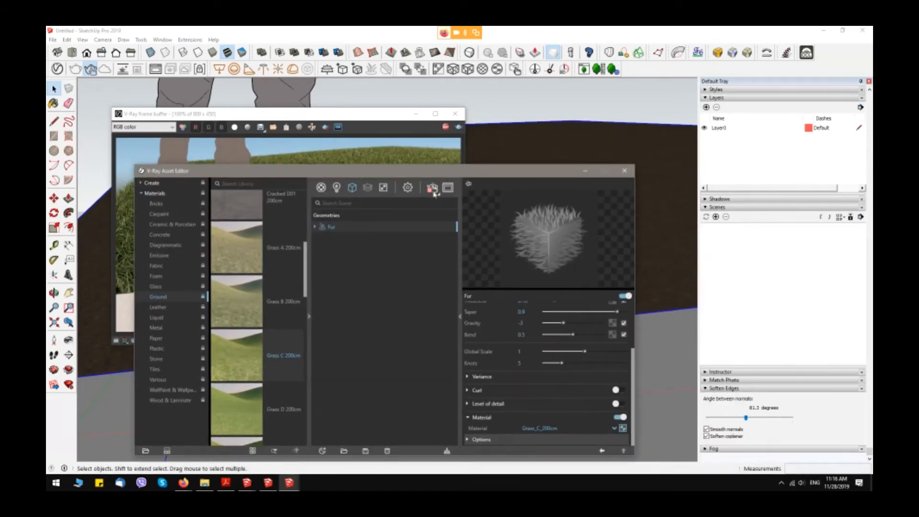
drag(465, 173, 492, 93)
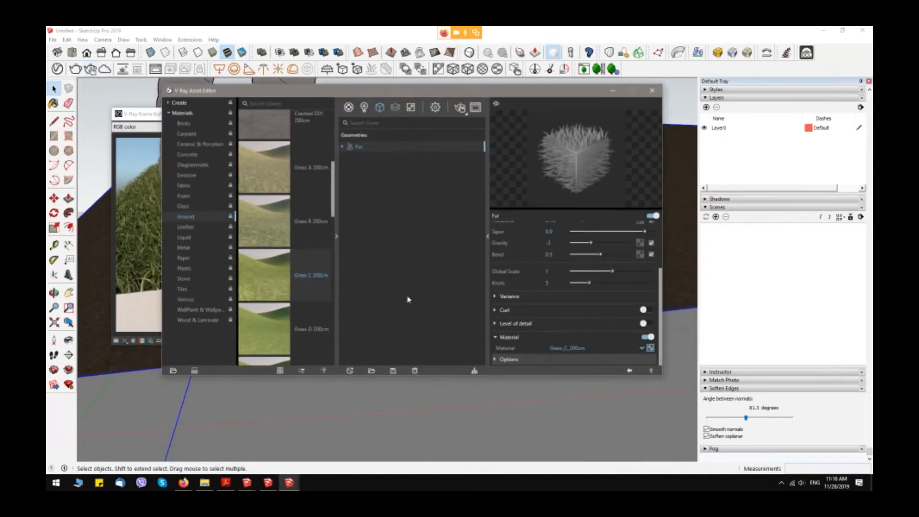
Set the Grass_C_200cm material's texture size to 2000 mm by 2000 mm and start an interactive render
click(355, 368)
click(348, 107)
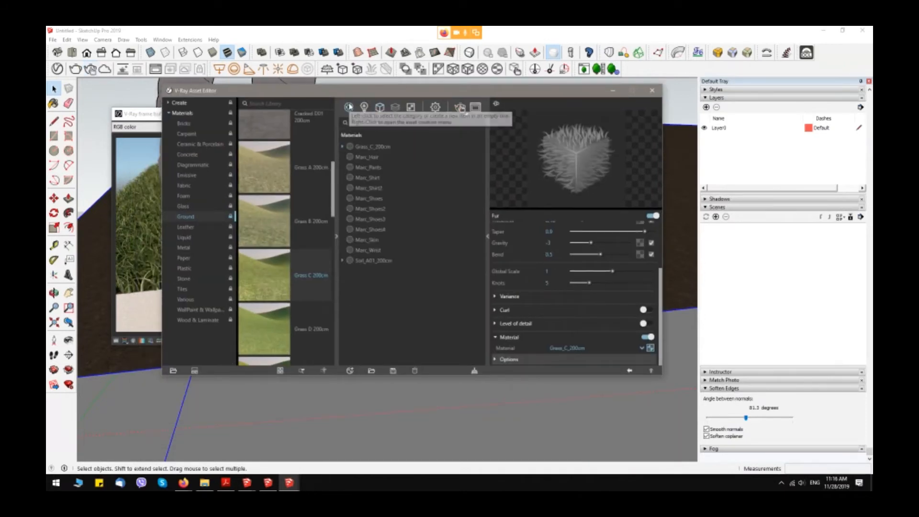
click(382, 149)
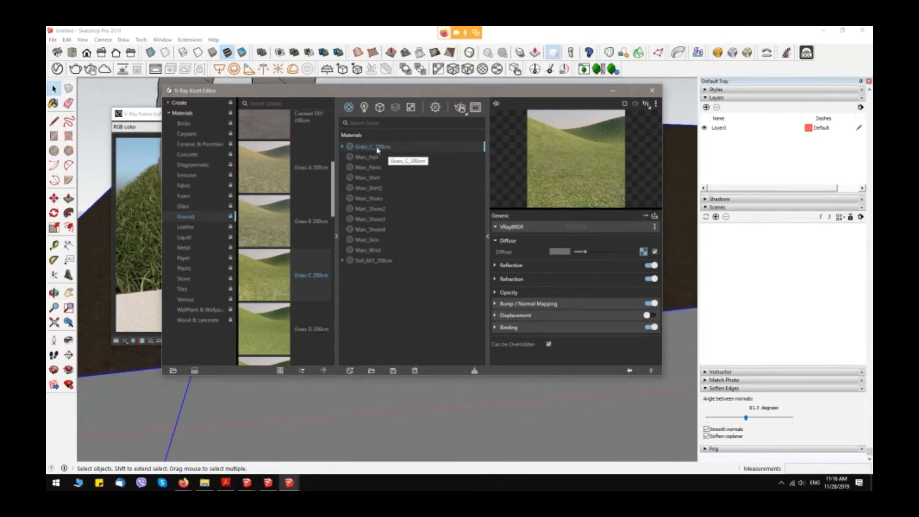
click(720, 209)
click(740, 254)
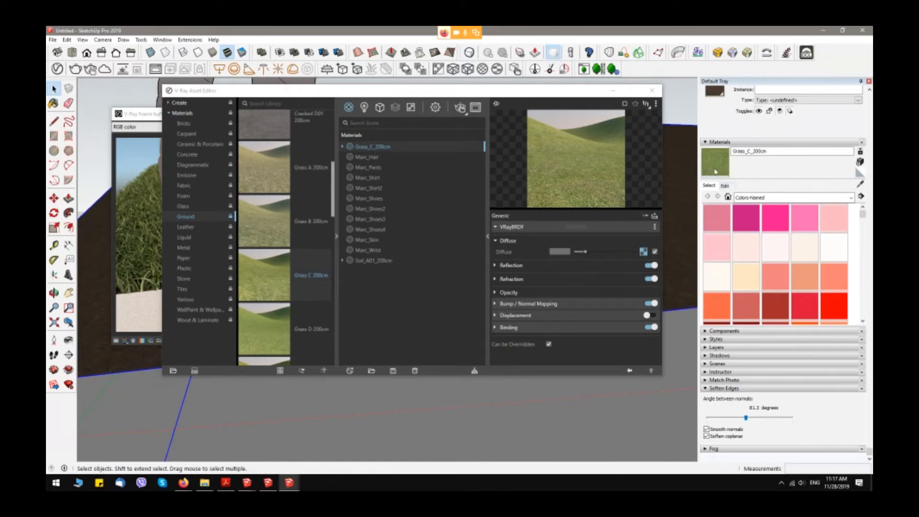
click(726, 186)
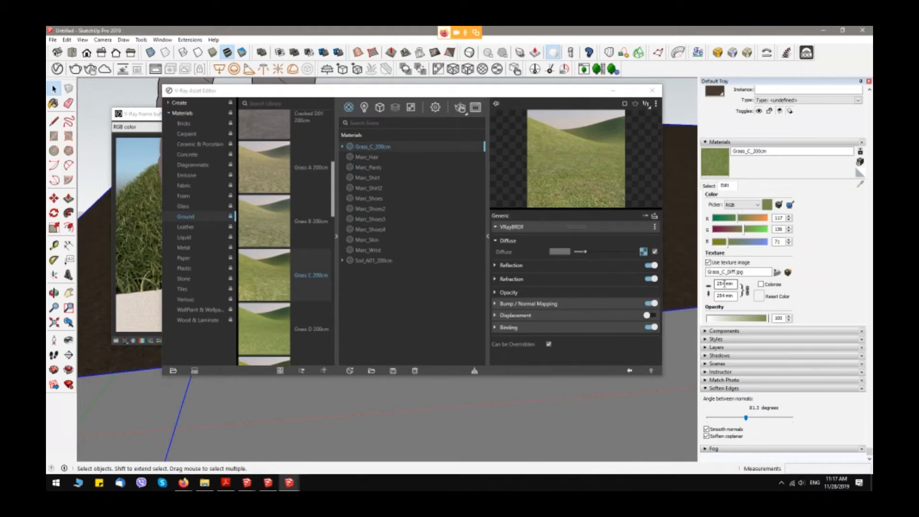
drag(725, 284, 713, 287)
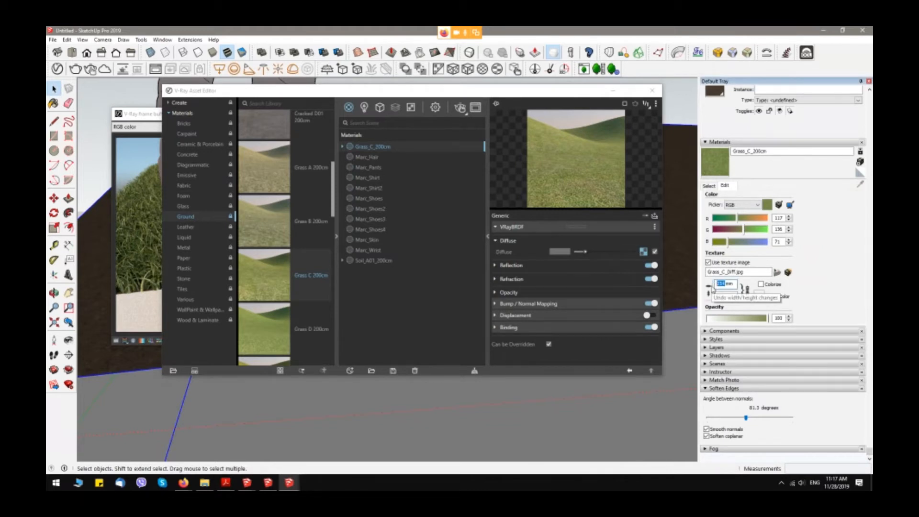
text(2000)
key(Return)
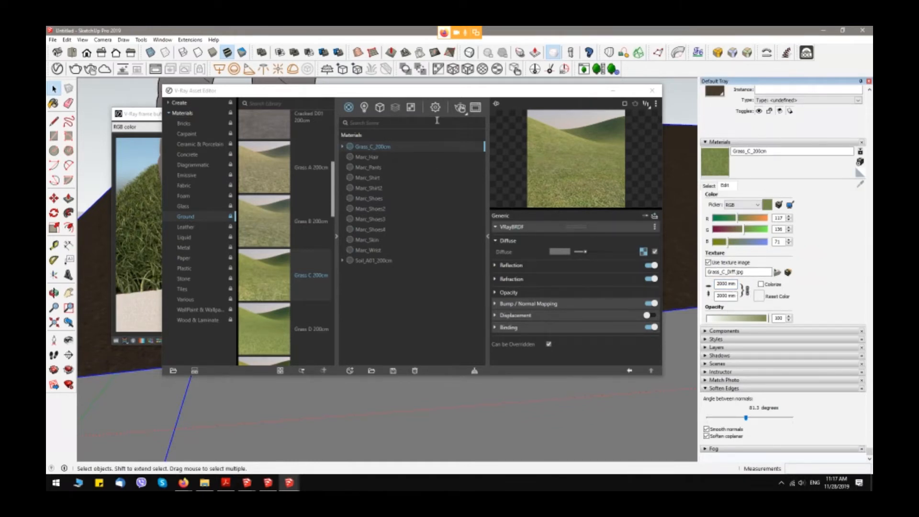
click(459, 107)
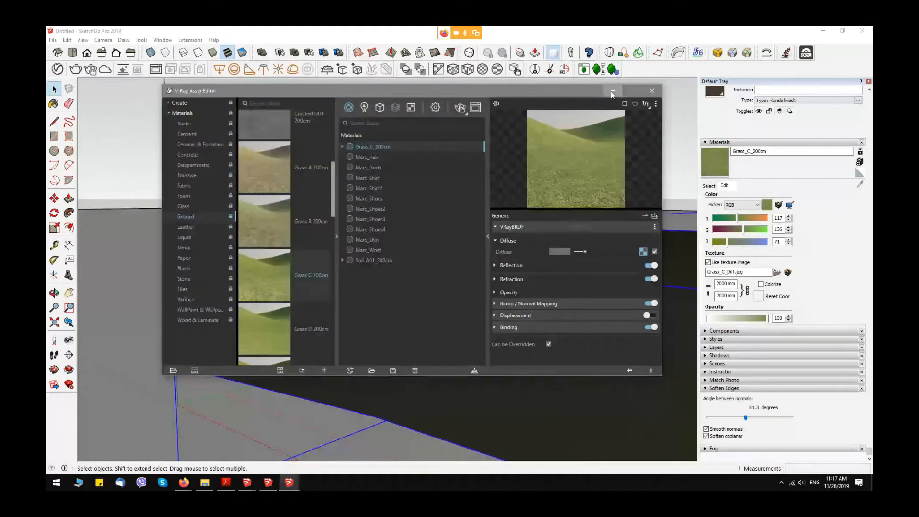
Minimize the Asset Editor, delete the scale figure from the terrain, and open the Laubwerk plant library browser
click(613, 91)
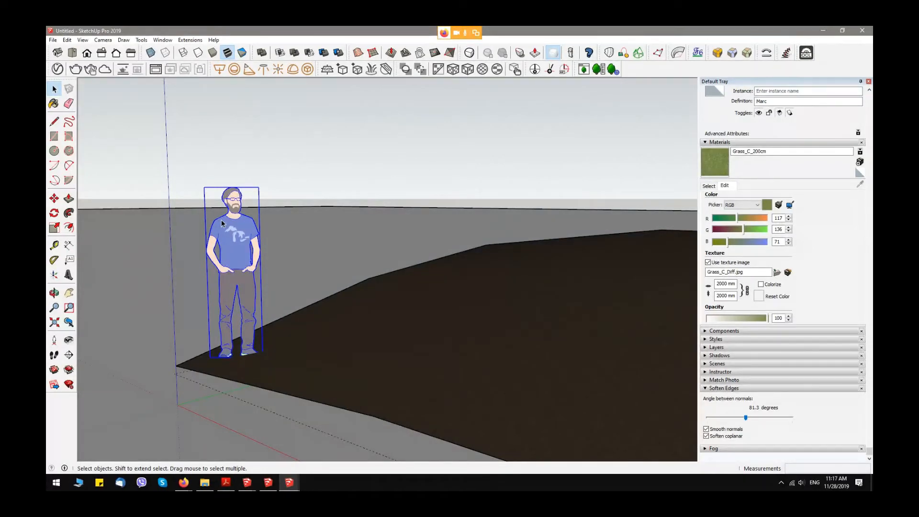
key(Delete)
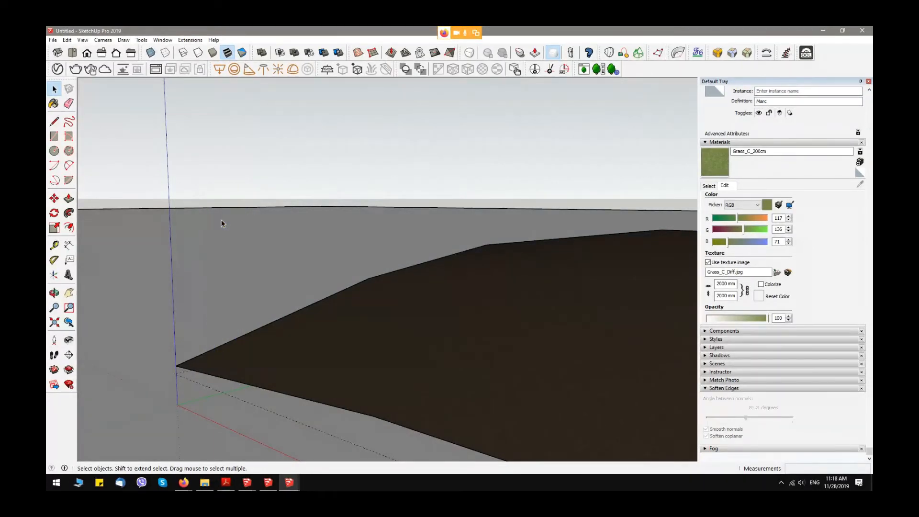
middle_drag(402, 263, 583, 239)
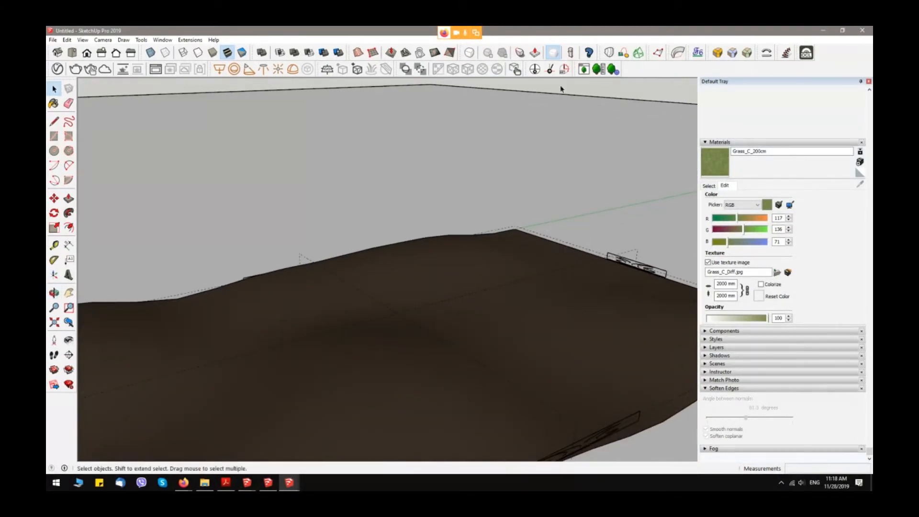
click(599, 70)
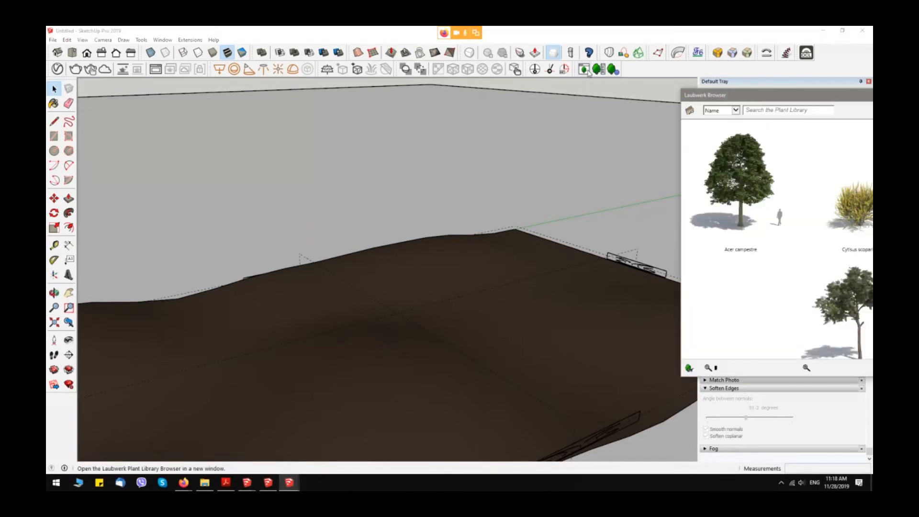
Place a Common broom (Cytisus scoparius) from the plant library on the terrain and close the library browser
drag(744, 95, 448, 45)
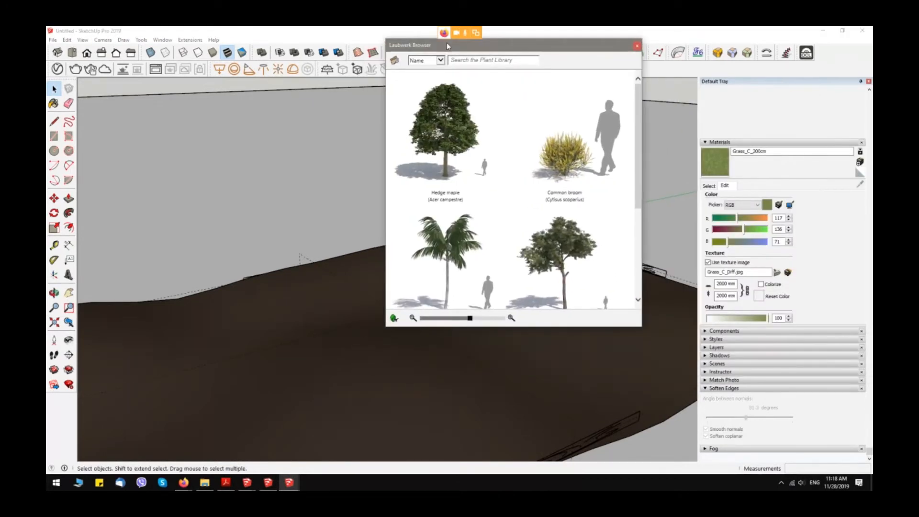
click(570, 153)
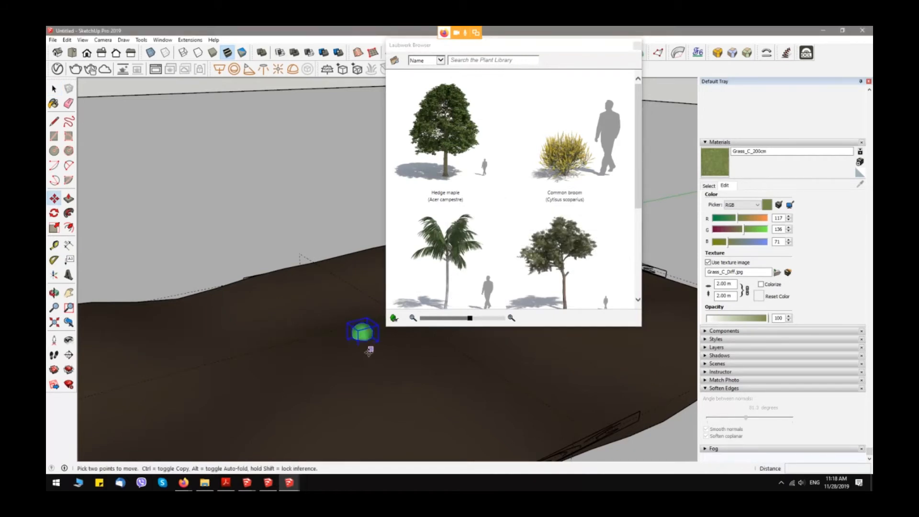
click(362, 343)
click(637, 46)
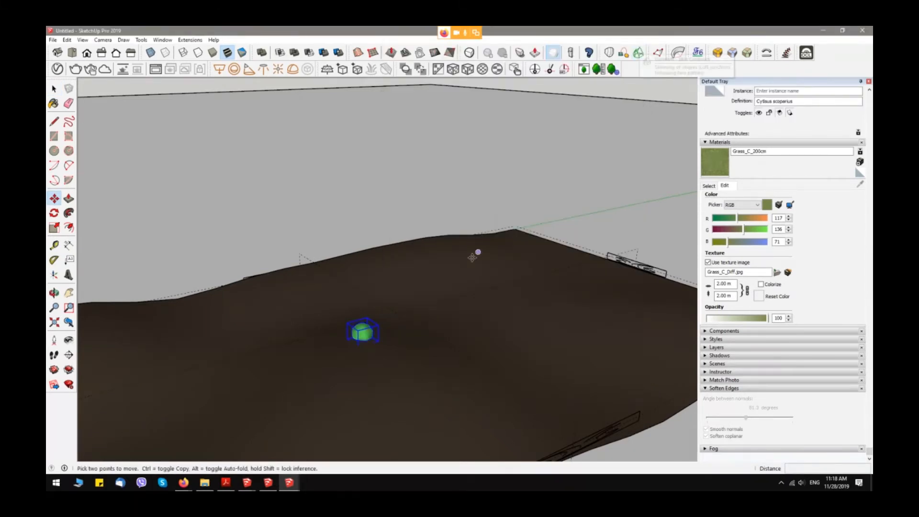
mouse_move(476, 253)
middle_down()
mouse_move(472, 262)
mouse_move(541, 257)
middle_up()
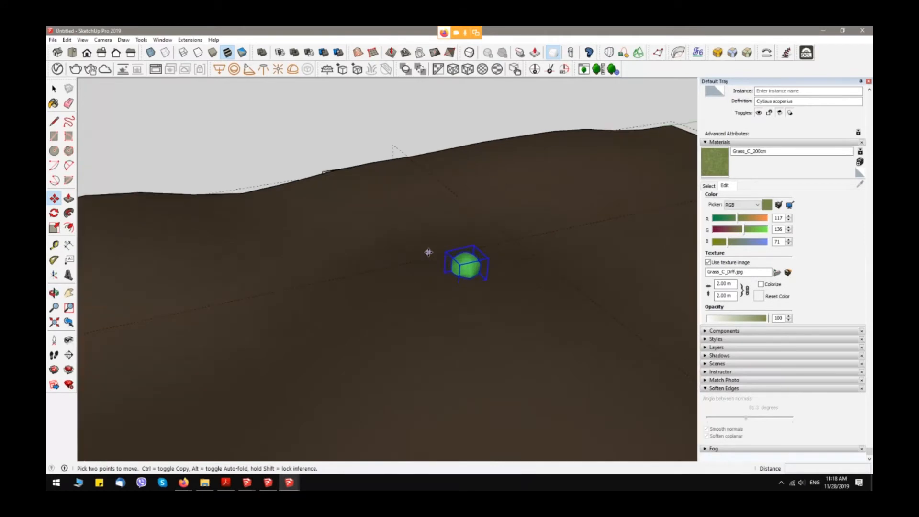
key(space)
scroll(467, 287, up, 4)
mouse_move(468, 273)
middle_down()
mouse_move(416, 311)
mouse_move(470, 273)
mouse_move(480, 278)
middle_up()
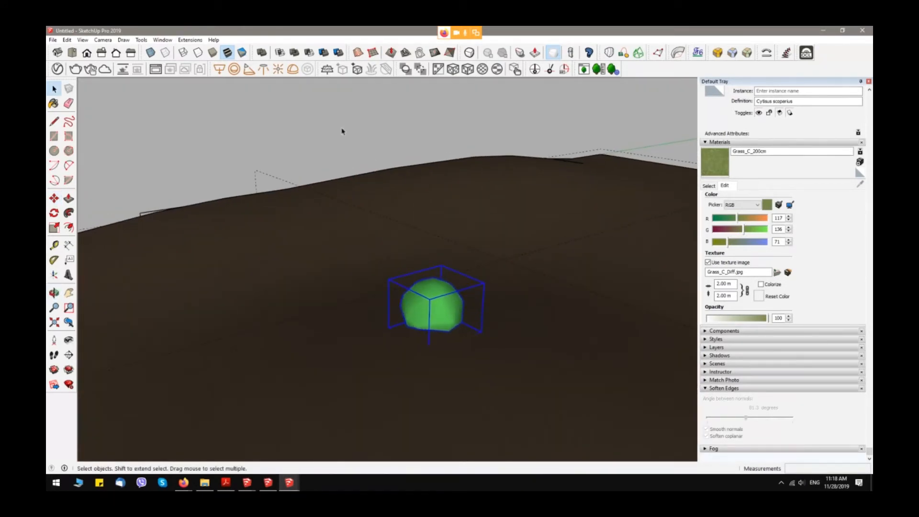
Start the Raytracer Spraycan with the placed common broom as its source and aim it over the terrain
click(190, 40)
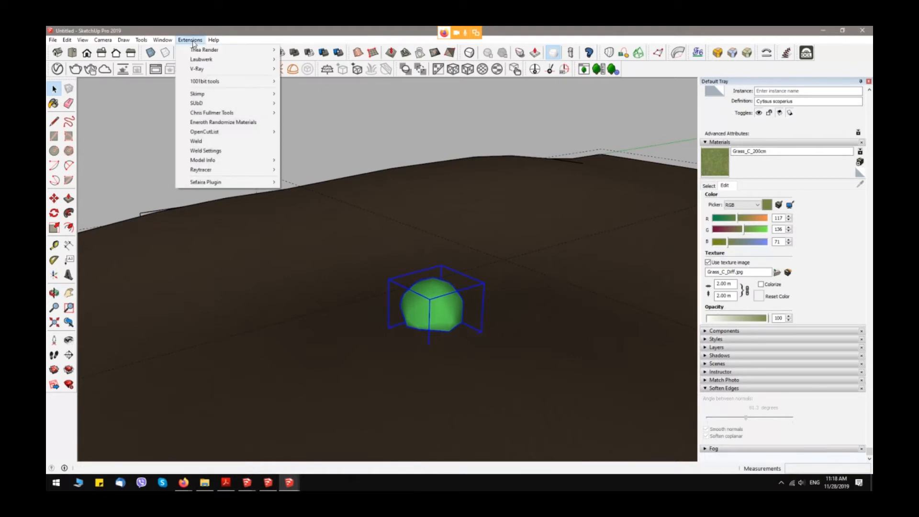
mouse_move(198, 173)
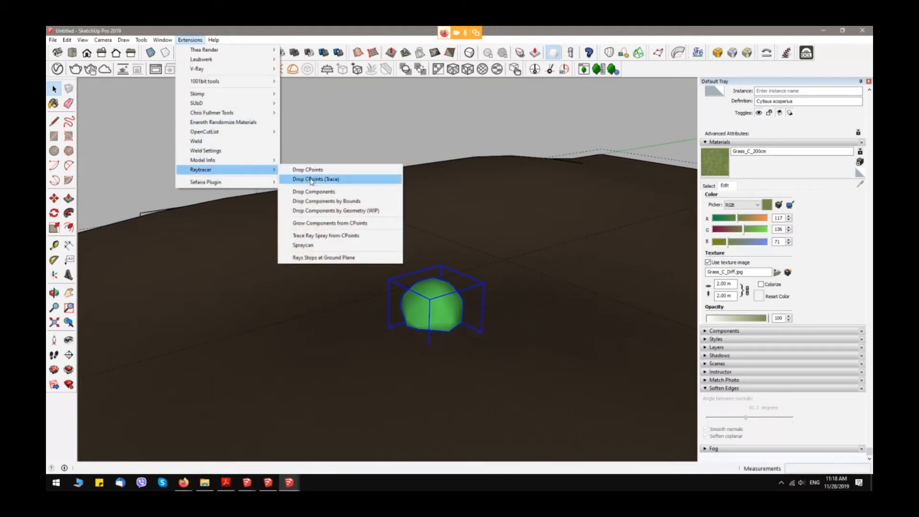
click(310, 247)
scroll(427, 261, down, 3)
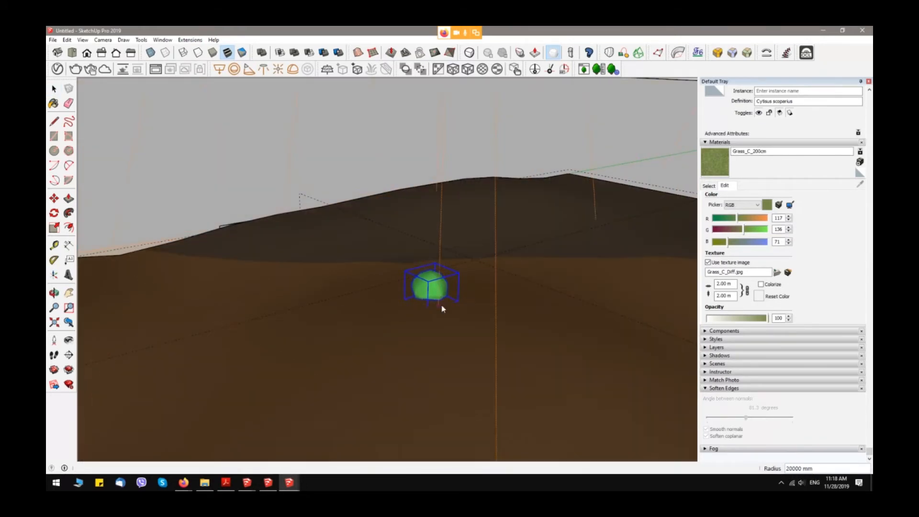
scroll(435, 291, down, 5)
scroll(449, 279, down, 3)
middle_drag(446, 297, 404, 335)
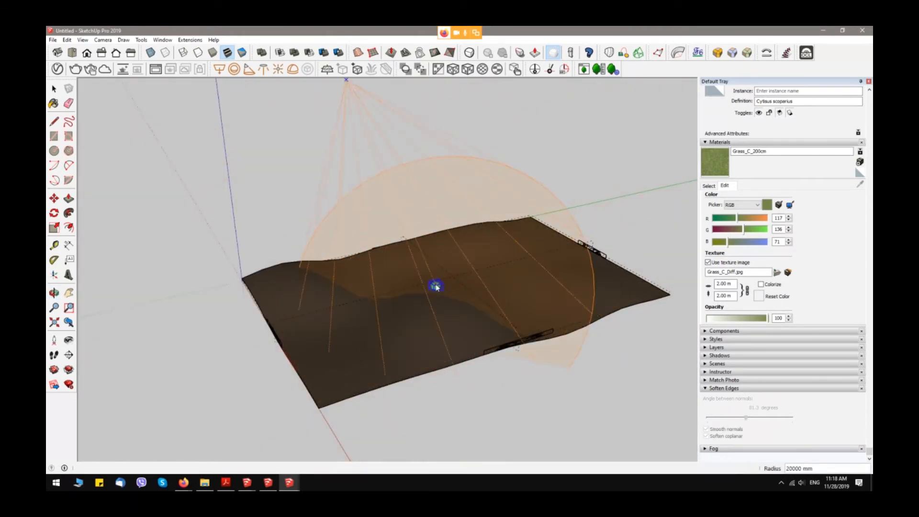
Try spraying a dense spread of common brooms over the terrain, inspect it from several sides, and undo it
mouse_move(438, 287)
mouse_down()
mouse_move(567, 259)
mouse_move(339, 322)
mouse_move(421, 309)
mouse_up()
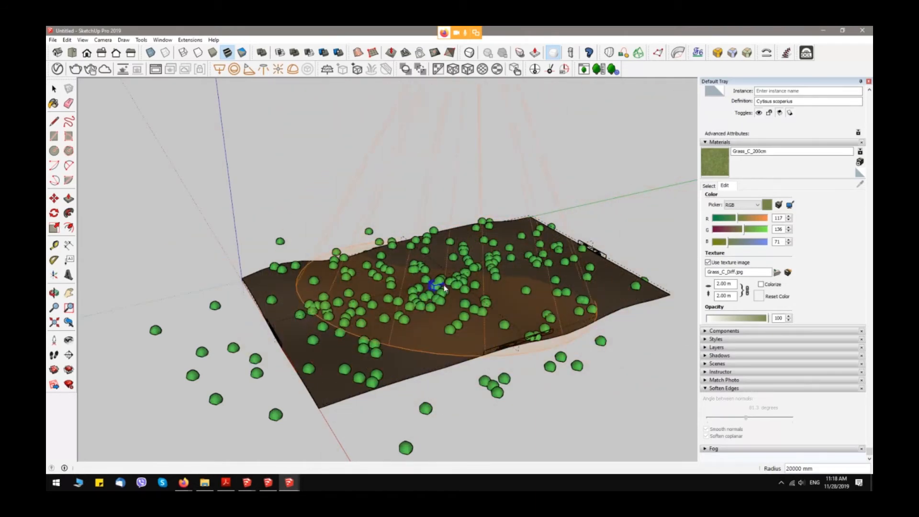
middle_drag(514, 293, 562, 268)
middle_drag(439, 279, 393, 300)
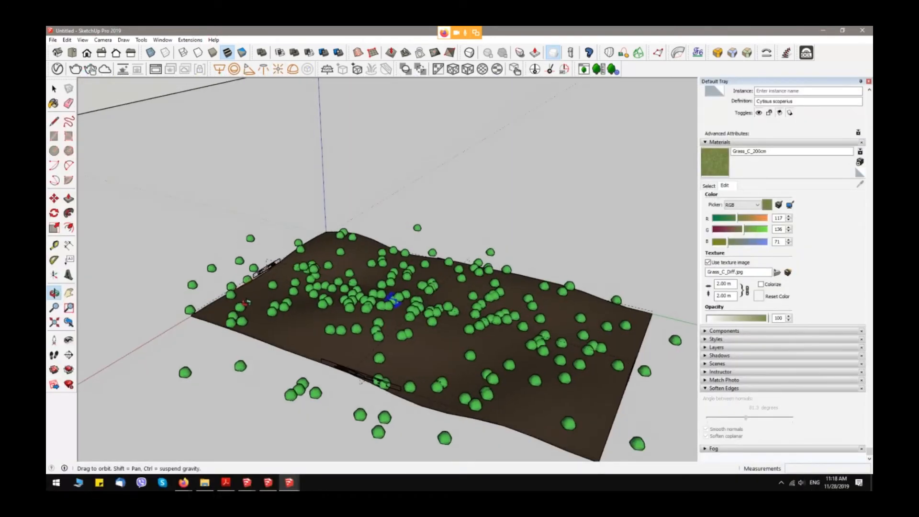
mouse_move(246, 302)
middle_down()
mouse_move(572, 313)
mouse_move(607, 272)
middle_up()
key(ctrl+z)
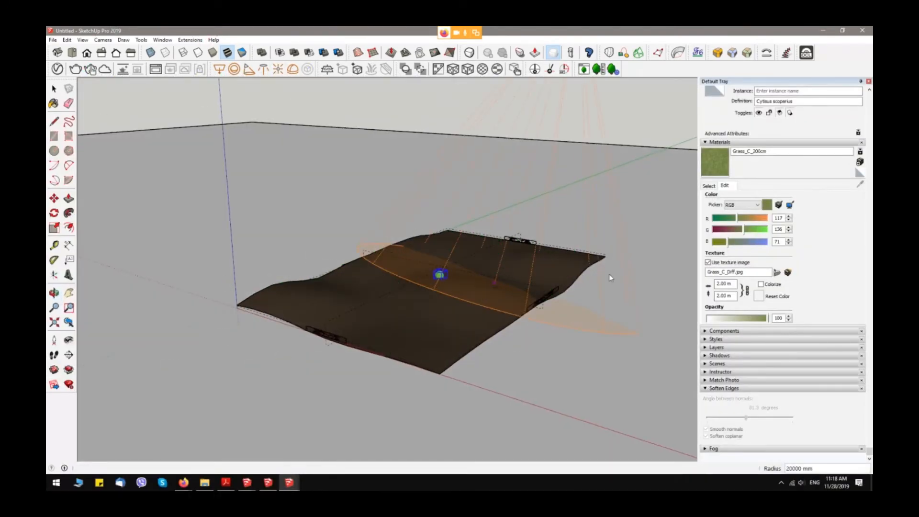
Spray a sparser scatter of common brooms over the terrain and leave the Spraycan tool
middle_drag(555, 305, 469, 326)
mouse_move(447, 289)
mouse_down()
mouse_move(534, 242)
mouse_move(463, 309)
mouse_move(394, 328)
mouse_move(386, 341)
mouse_move(316, 292)
mouse_move(498, 293)
mouse_move(467, 245)
mouse_move(449, 310)
mouse_move(429, 310)
mouse_move(442, 261)
mouse_move(486, 240)
mouse_move(436, 168)
mouse_move(405, 224)
mouse_move(266, 298)
mouse_move(261, 344)
mouse_move(493, 369)
mouse_move(604, 335)
mouse_move(595, 241)
mouse_move(388, 346)
mouse_move(433, 330)
mouse_up()
key(space)
scroll(555, 182, down, 3)
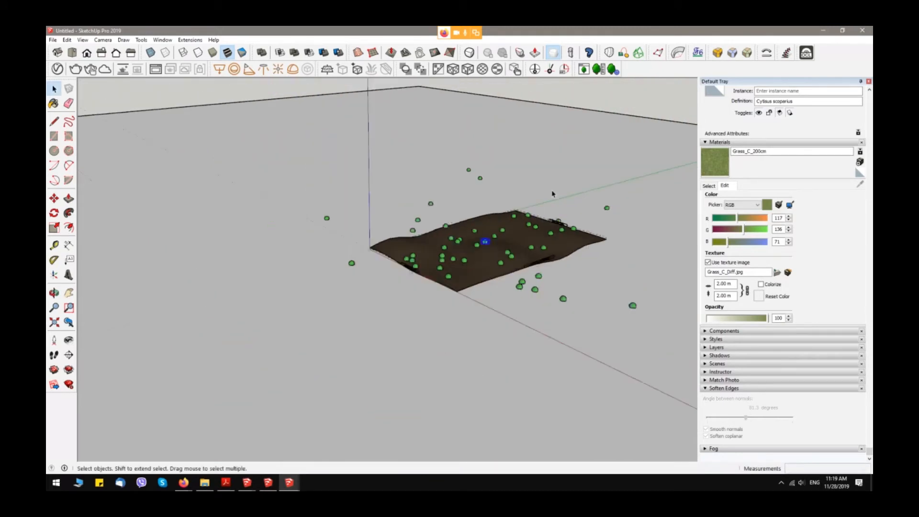
Select all the scattered common brooms, leaving the terrain out of the selection
middle_drag(552, 192, 489, 244)
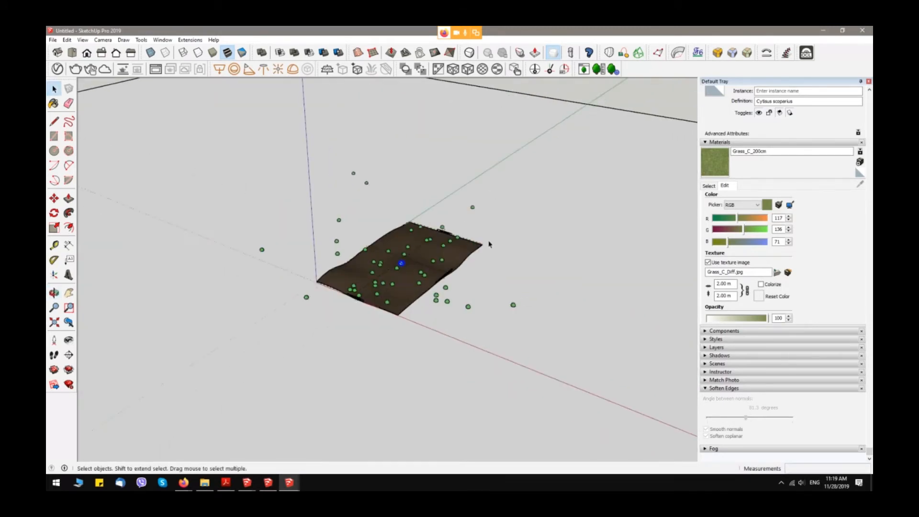
drag(216, 143, 600, 369)
middle_drag(537, 223, 465, 262)
ctrl+shift+click(453, 265)
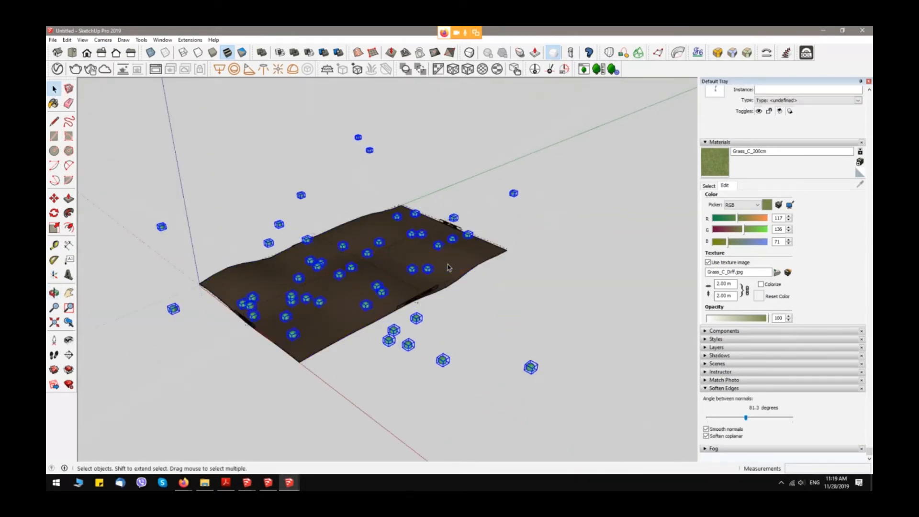
middle_drag(451, 266, 480, 196)
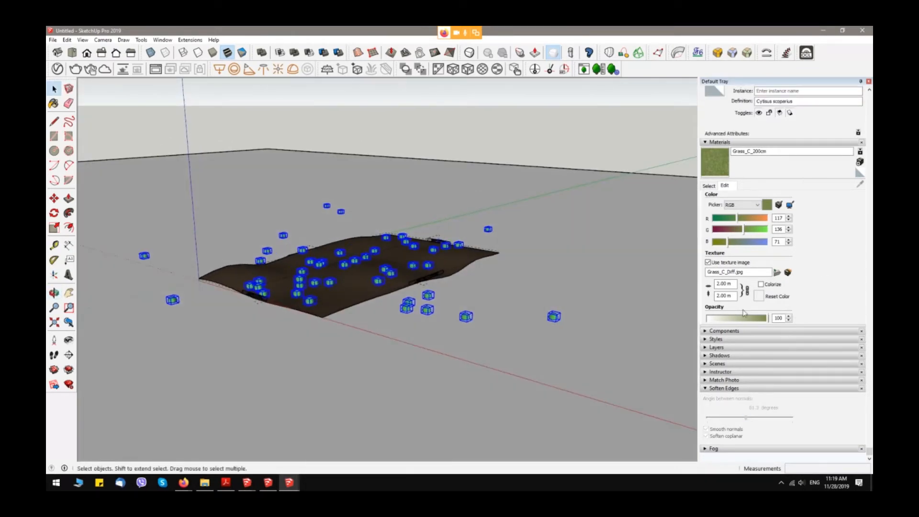
Add a new layer named Bushes
click(720, 348)
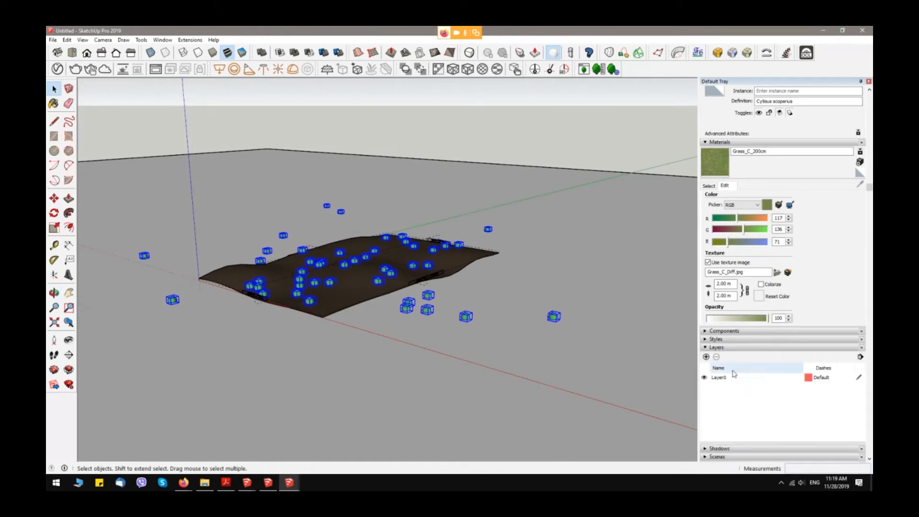
click(706, 356)
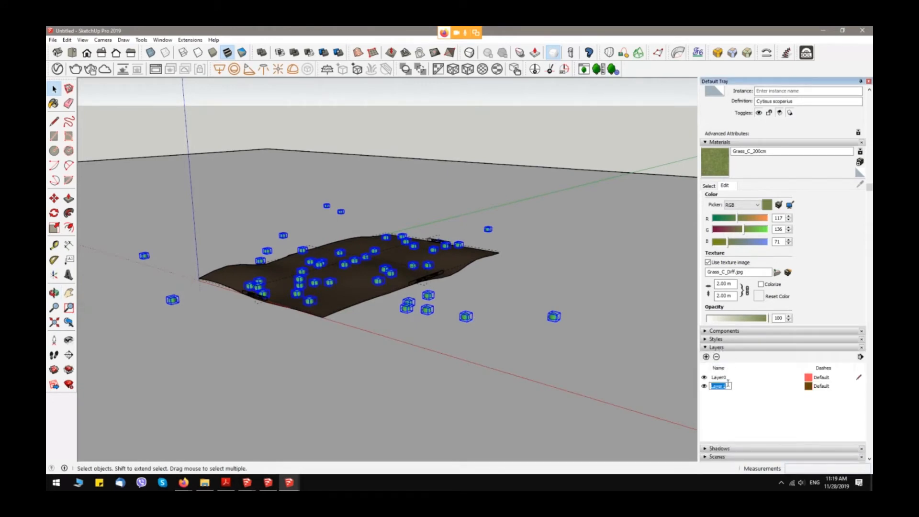
text(Bushes)
key(Return)
Randomly scale and rotate the selected bushes with a maximum scale factor of 2 and a maximum rotation of 360
scroll(597, 333, down, 1)
middle_drag(544, 349, 498, 232)
click(190, 40)
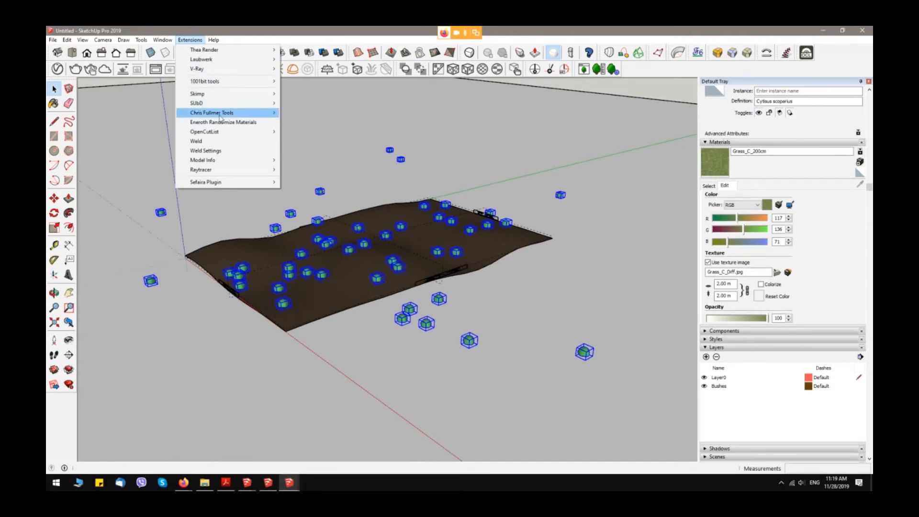
mouse_move(221, 115)
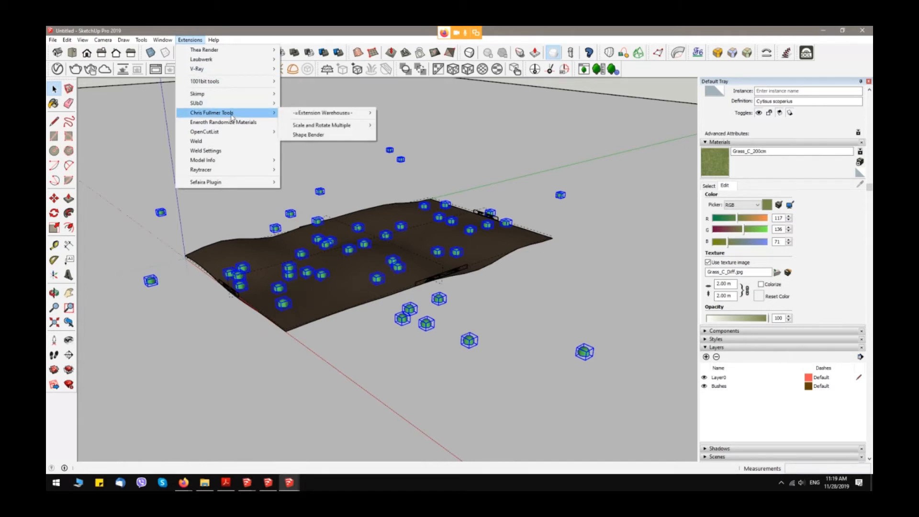
mouse_move(327, 127)
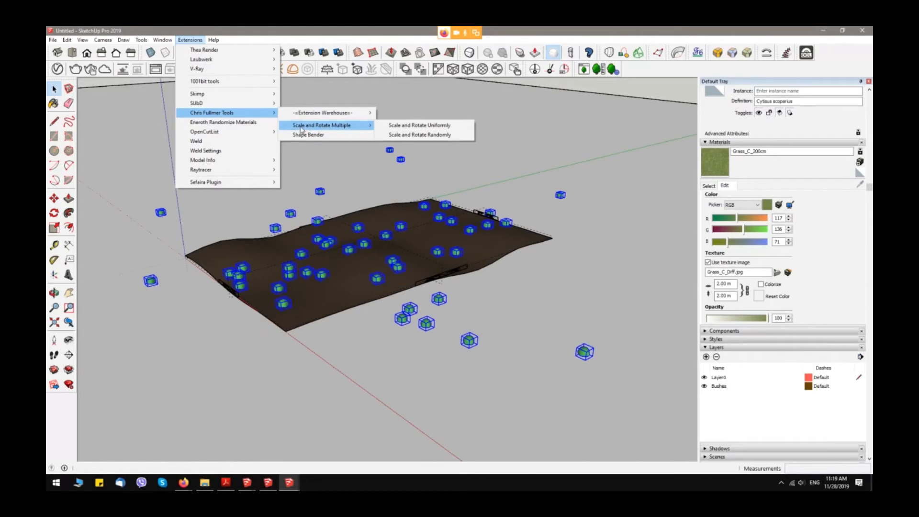
click(421, 139)
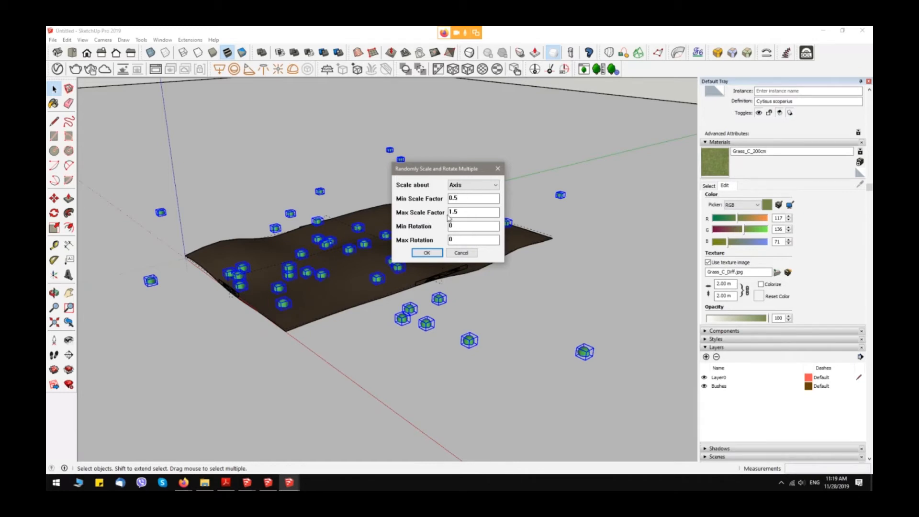
drag(459, 212, 444, 216)
text(2)
click(463, 228)
text(6)
key(BackSpace)
key(BackSpace)
key(BackSpace)
key(Tab)
text(360)
click(427, 255)
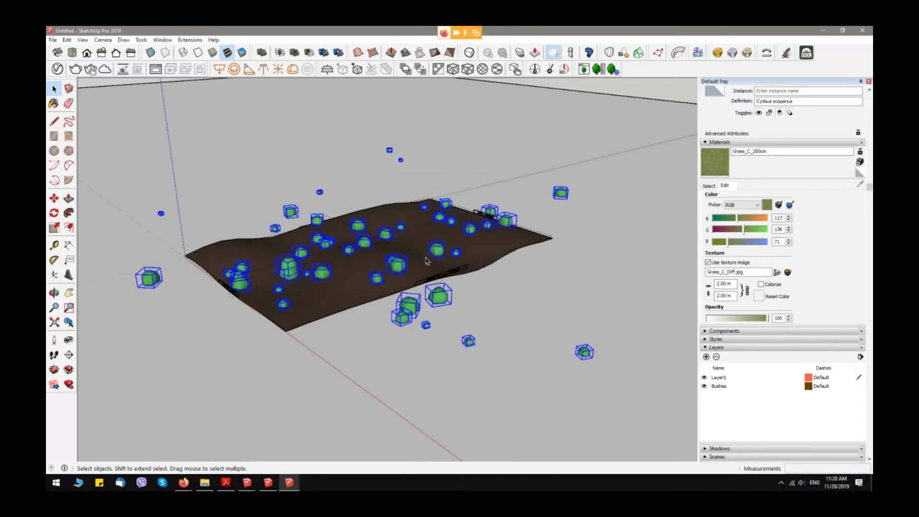
Run an interactive V-Ray render from a low viewpoint among the bushes and examine it in a maximized frame buffer
scroll(420, 246, up, 5)
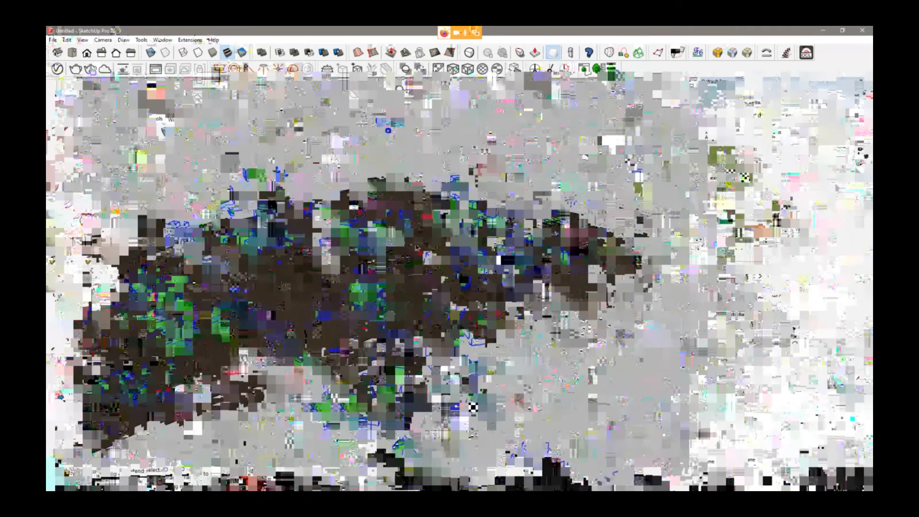
middle_drag(416, 248, 429, 361)
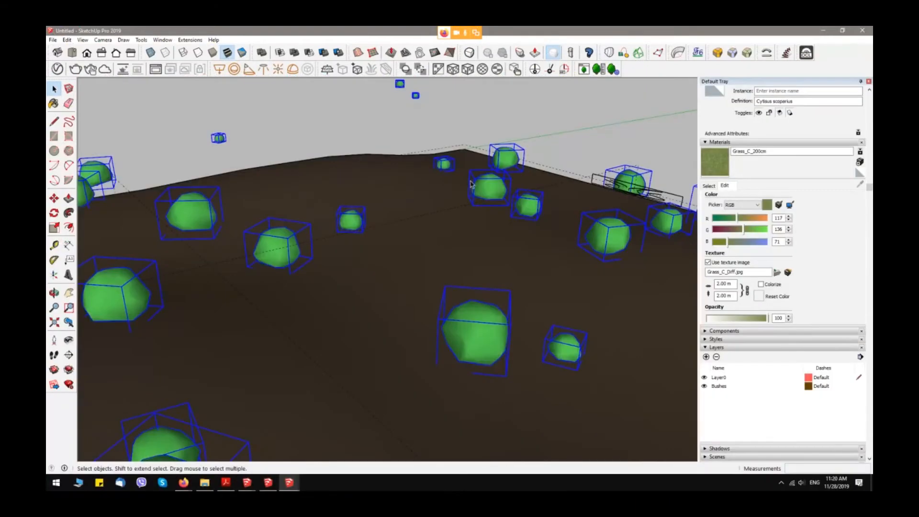
scroll(486, 204, down, 1)
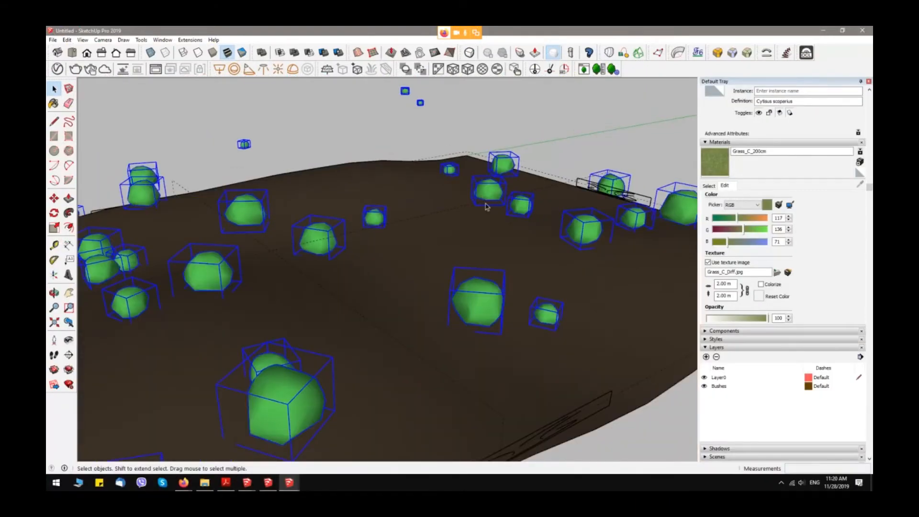
middle_drag(485, 206, 111, 105)
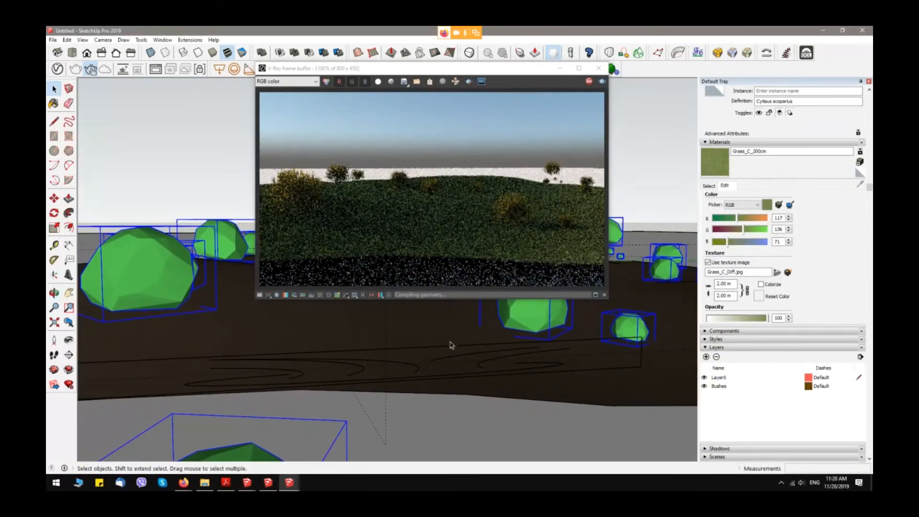
click(582, 68)
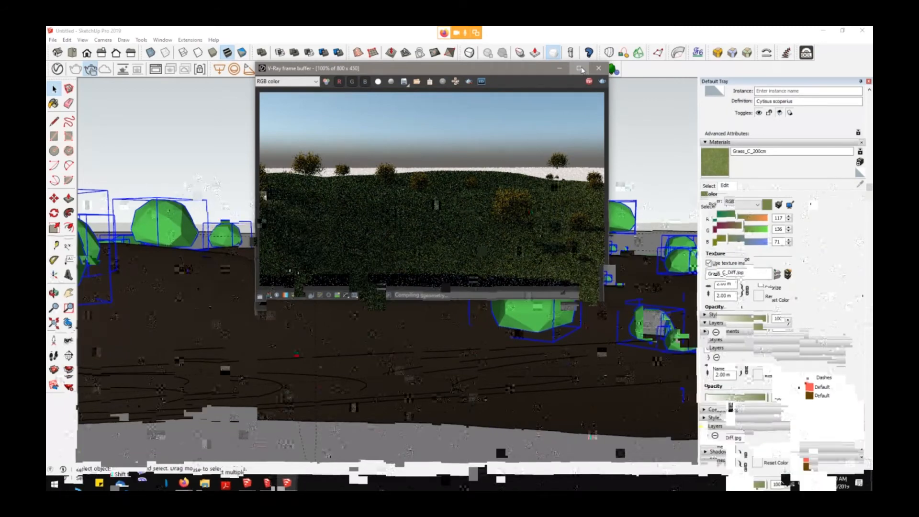
click(581, 70)
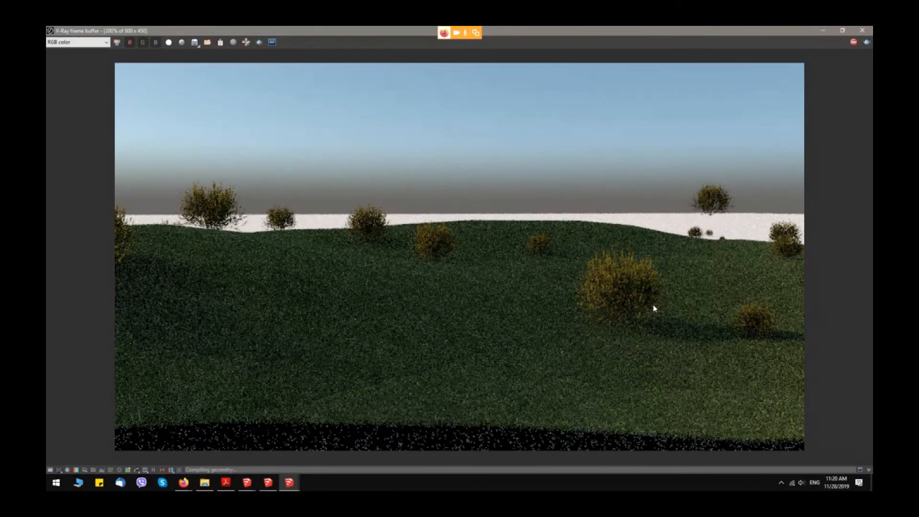
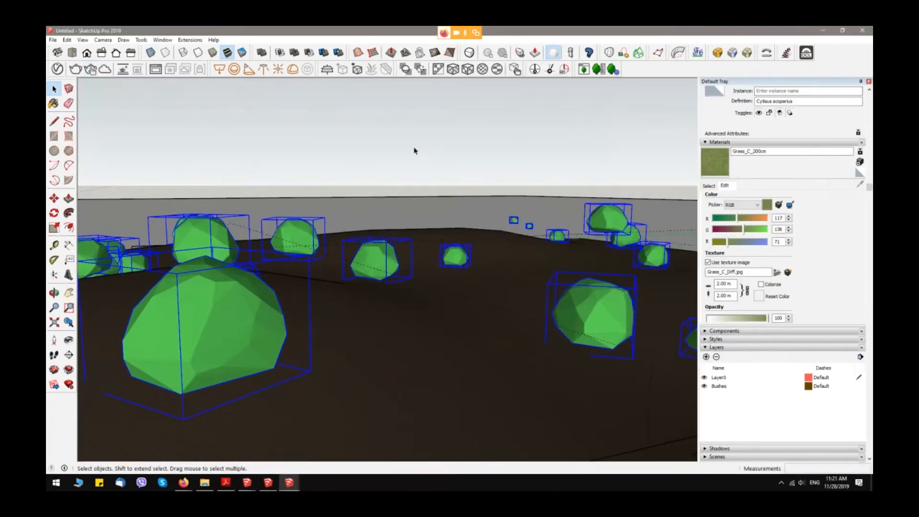
Hide the Bushes layer and check whether one of the scattered bushes belongs to it
mouse_move(415, 150)
middle_down()
mouse_move(474, 191)
mouse_move(509, 233)
mouse_move(426, 226)
middle_up()
scroll(474, 191, down, 5)
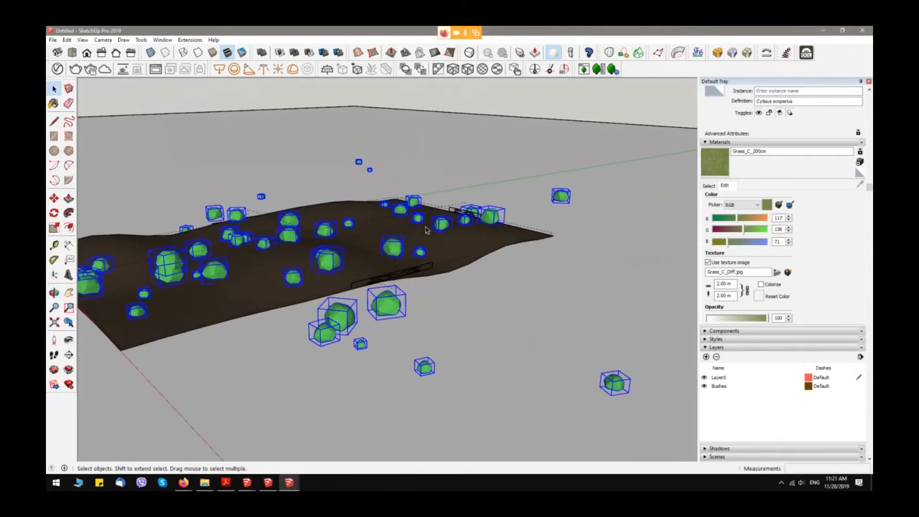
click(704, 386)
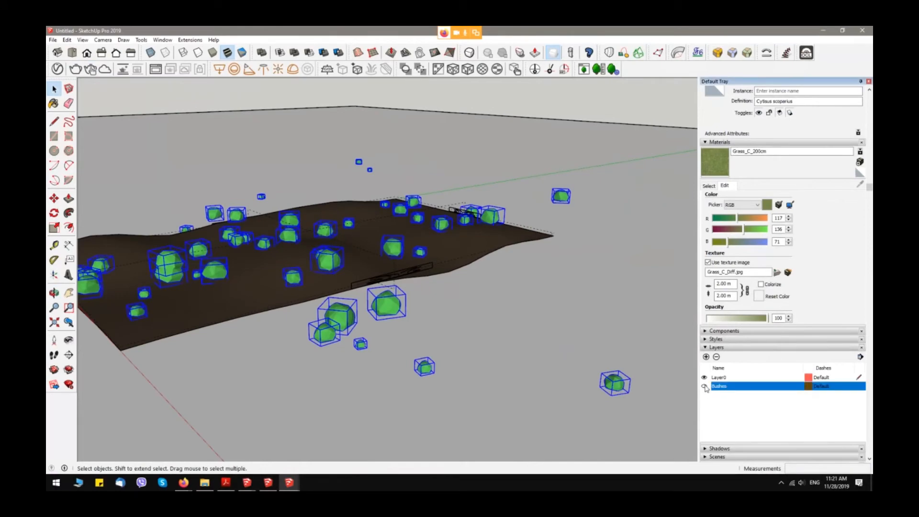
click(400, 313)
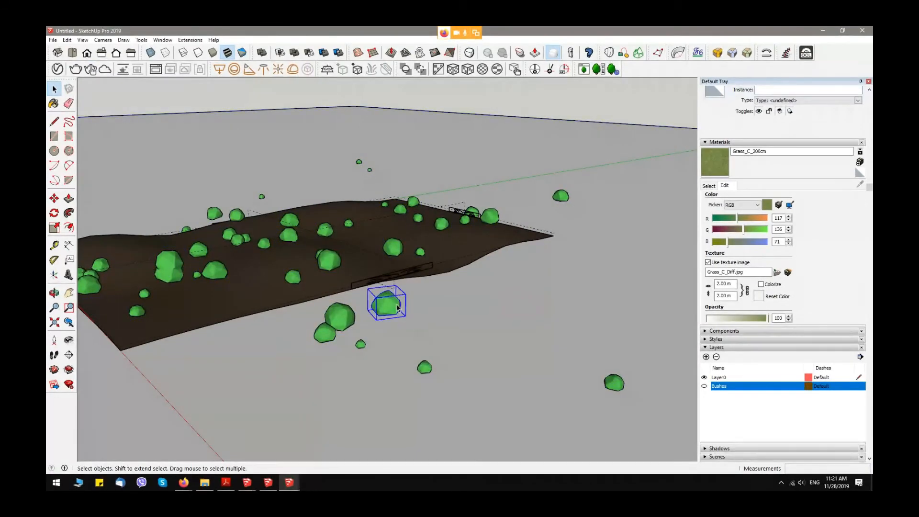
click(503, 321)
Select all the scattered bushes without the terrain, assign them to the Bushes layer and check the layer's visibility toggle
scroll(561, 314, down, 3)
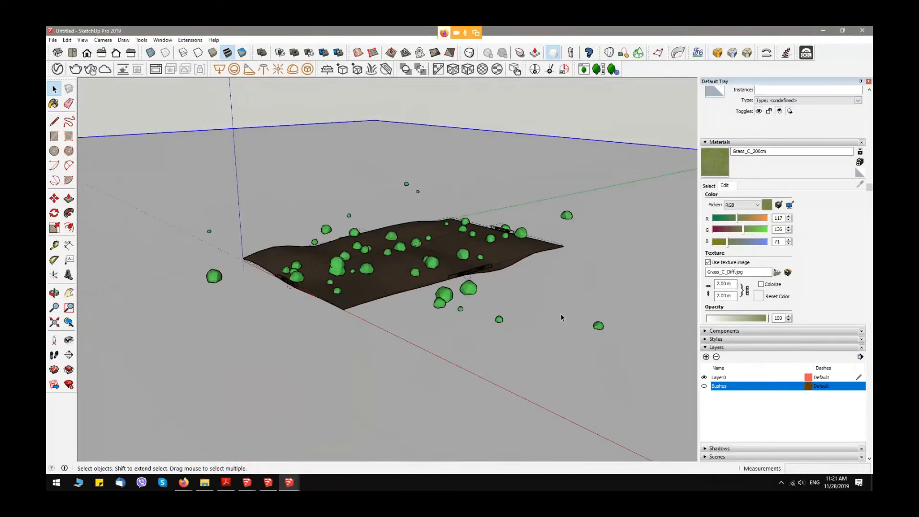
middle_drag(561, 314, 576, 327)
drag(147, 116, 659, 412)
shift+click(511, 239)
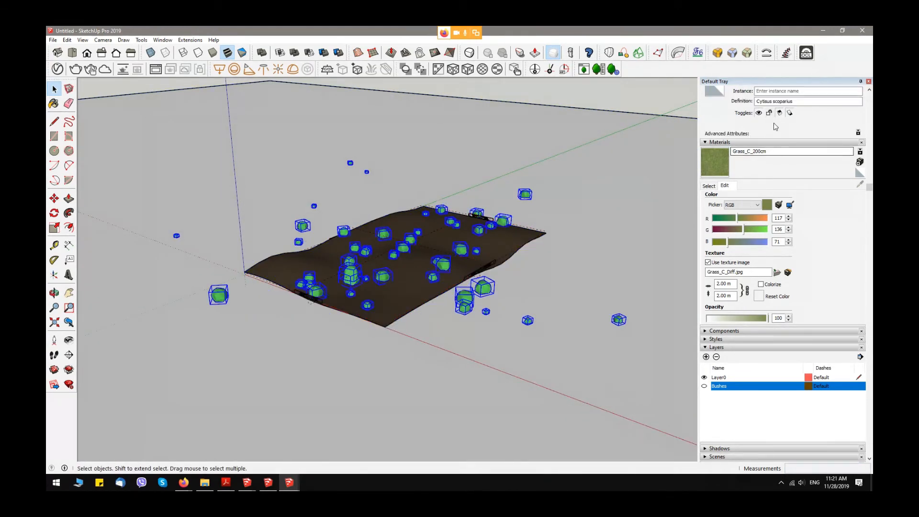
click(761, 114)
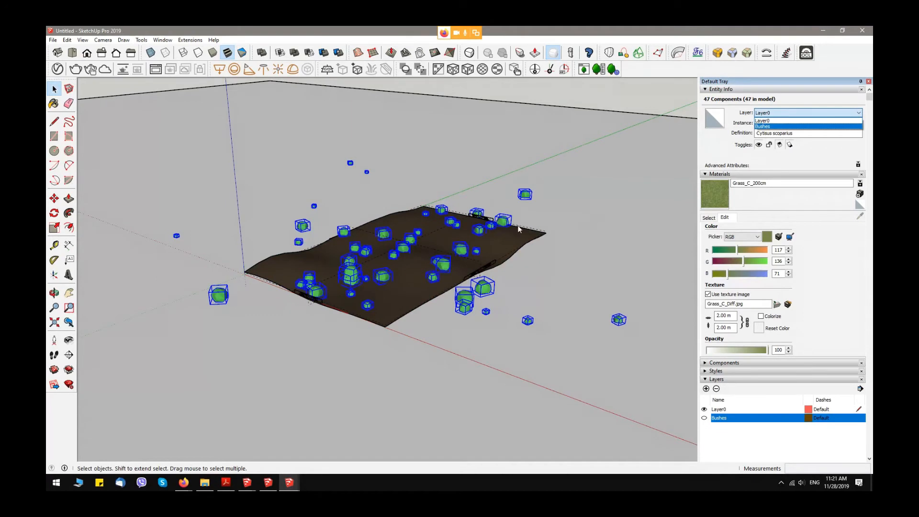
click(774, 127)
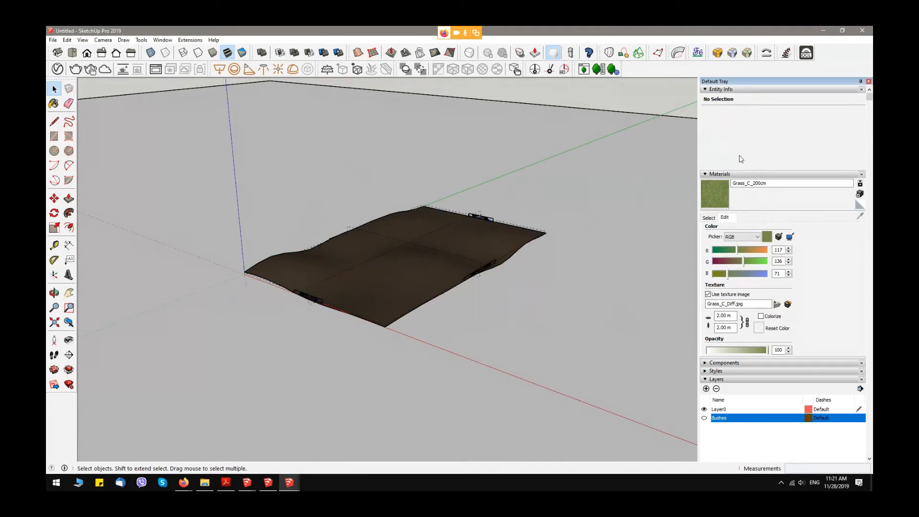
click(704, 418)
click(704, 418)
Place a Hedge maple (Acer campestre) from the Laubwerk plant library on the terrain, with the plant attributes shown
mouse_move(499, 329)
middle_down()
mouse_move(472, 232)
mouse_move(474, 180)
mouse_move(425, 254)
mouse_move(468, 201)
middle_up()
scroll(471, 232, up, 2)
scroll(425, 254, up, 1)
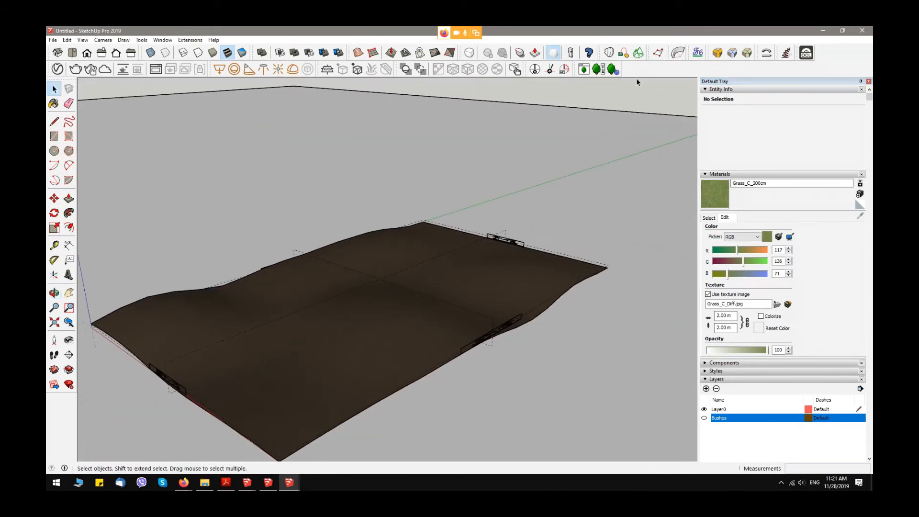
click(596, 71)
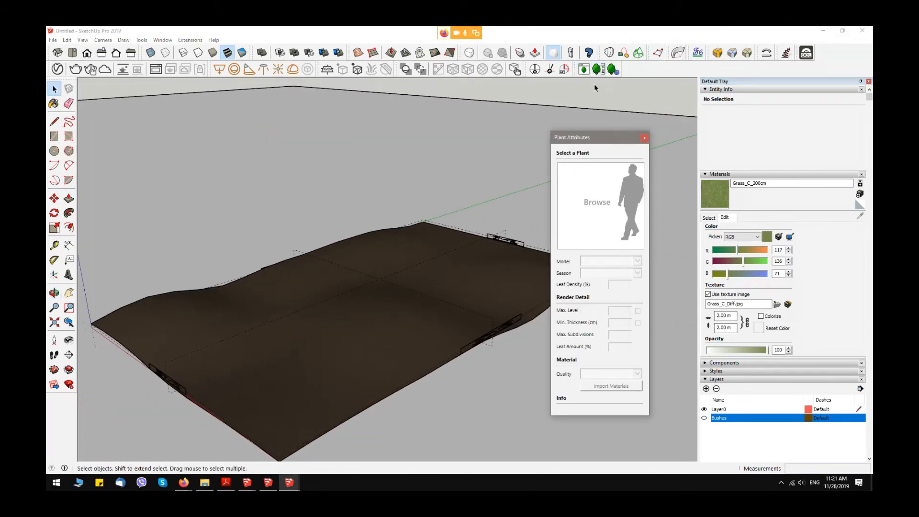
drag(587, 139, 743, 96)
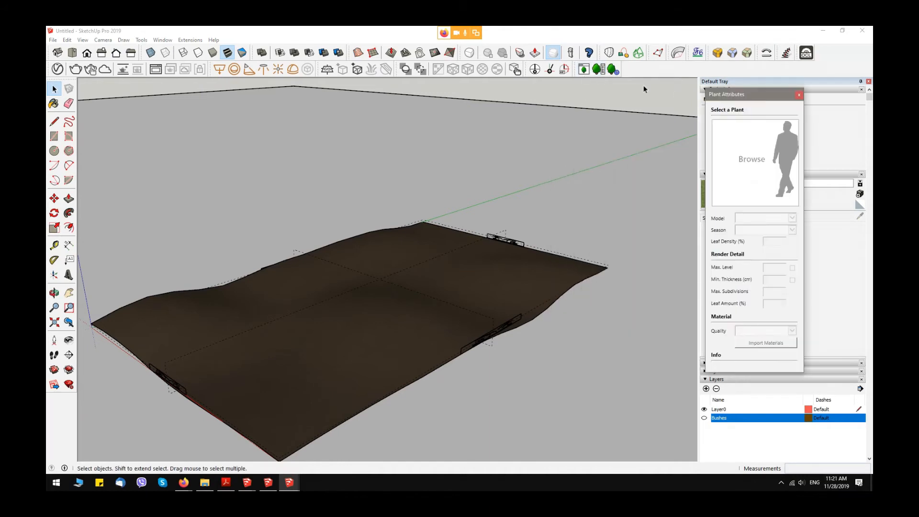
click(584, 69)
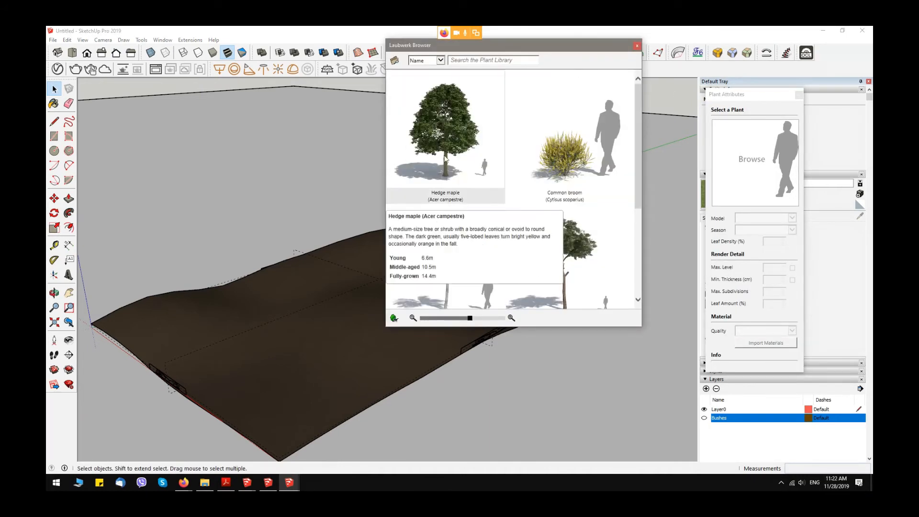
click(448, 137)
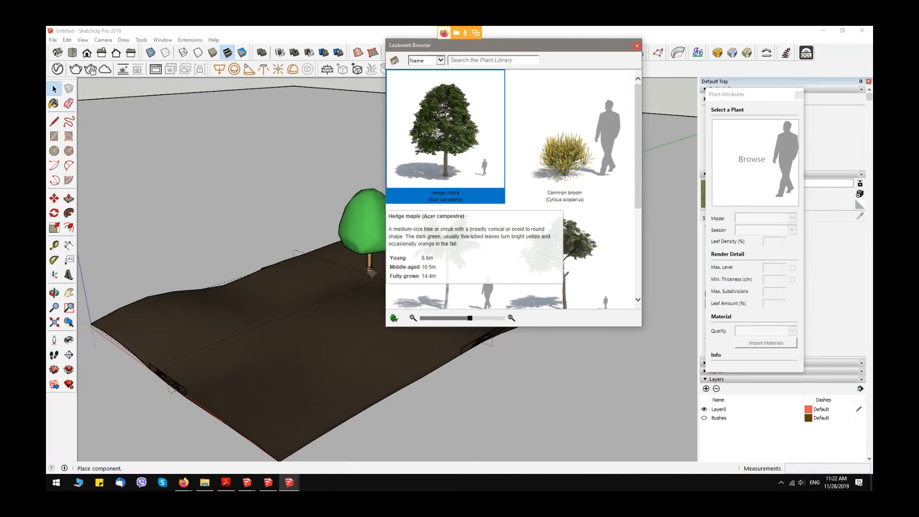
middle_drag(343, 283, 292, 237)
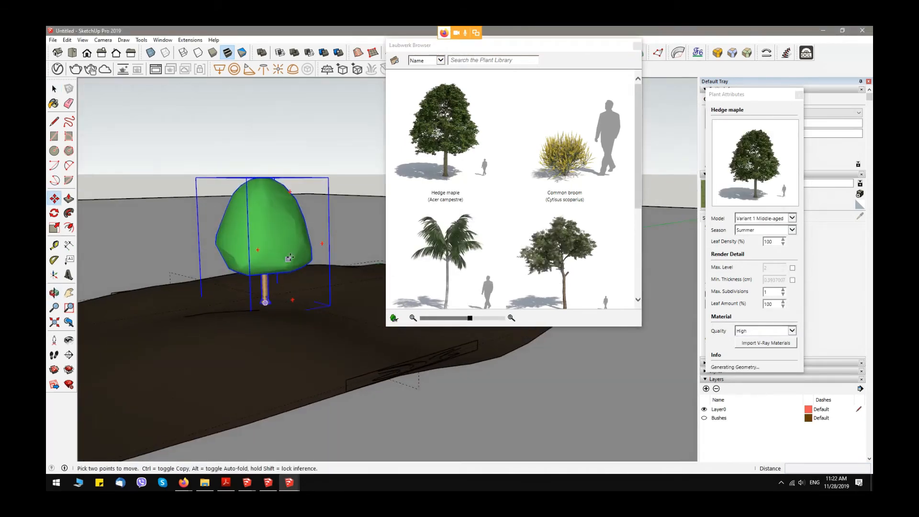
scroll(294, 235, up, 2)
key(space)
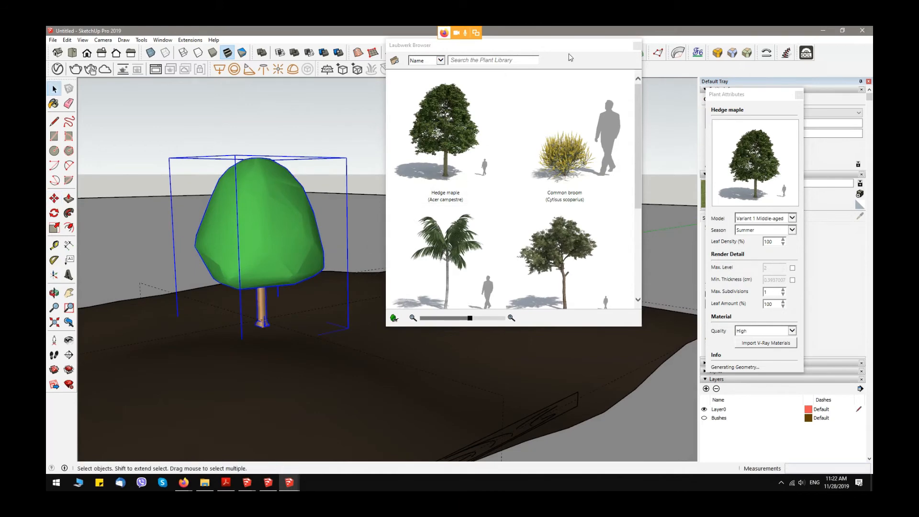
click(637, 46)
Try the Variant 2 Young model on the hedge maple, return it to Variant 1 Middle-aged and close the plant attributes
middle_drag(499, 238, 458, 276)
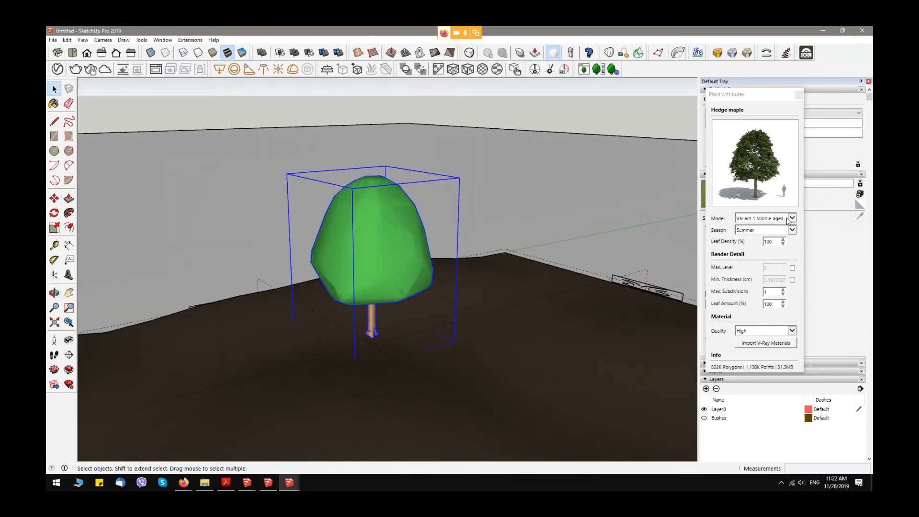
click(792, 219)
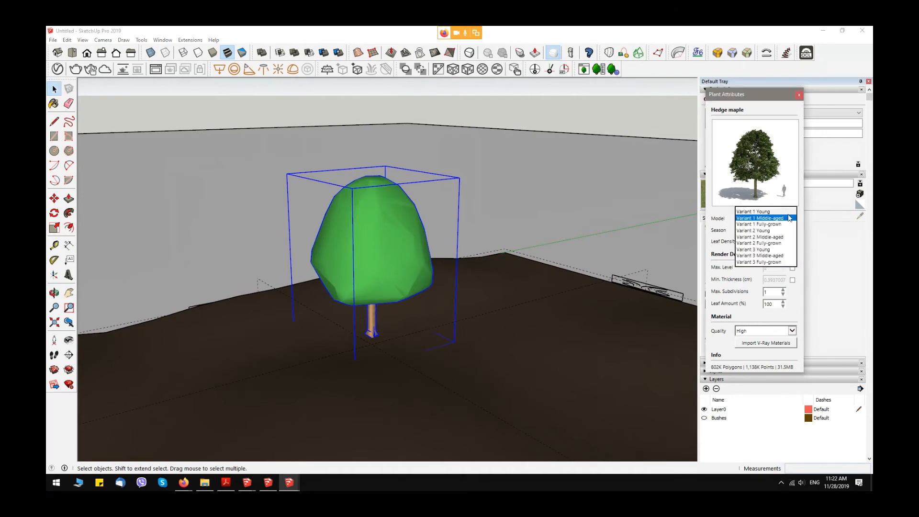
click(768, 231)
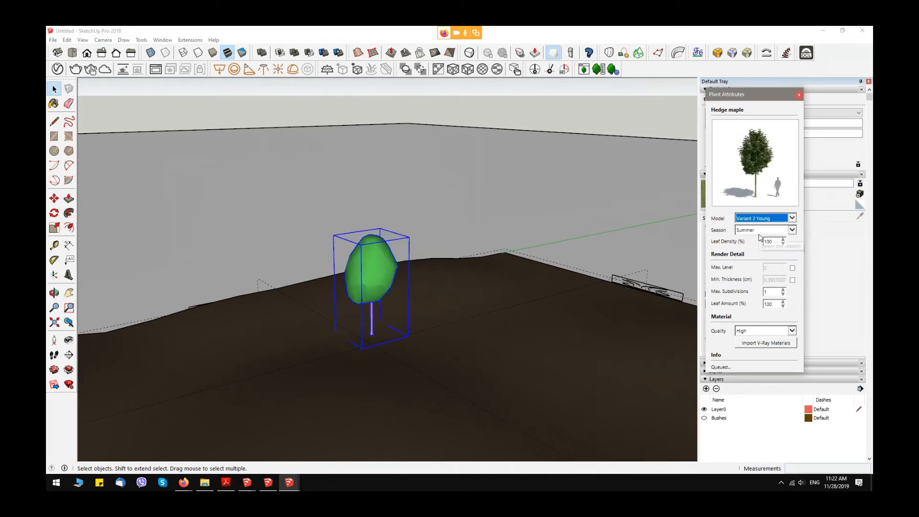
click(792, 217)
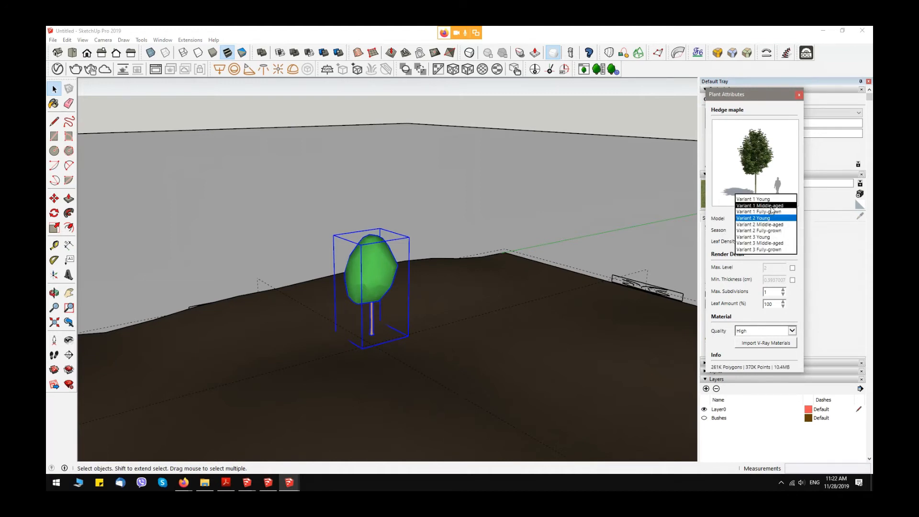
click(772, 206)
middle_drag(581, 200, 660, 211)
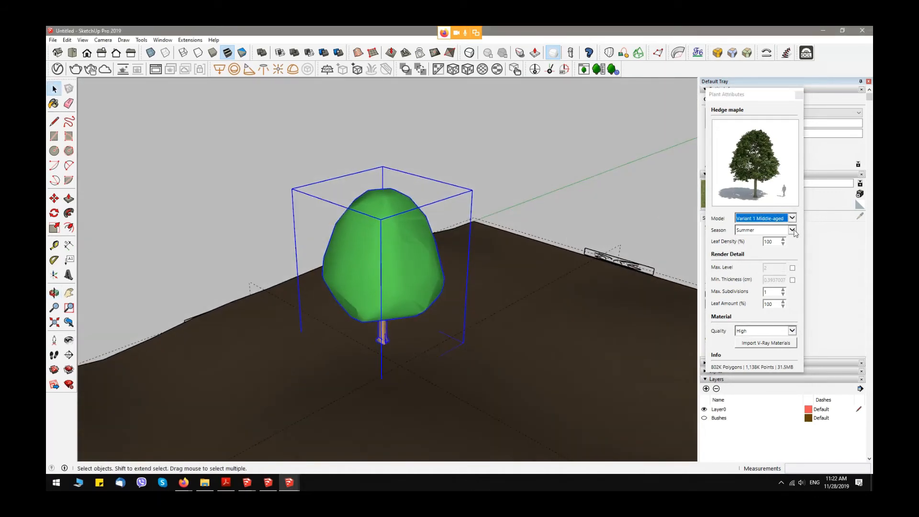
middle_drag(579, 180, 450, 208)
click(800, 96)
Scatter copies of the hedge maple over the terrain and surrounding ground with the Raytracer Spraycan at a 50000 mm radius
click(656, 158)
scroll(433, 250, down, 5)
scroll(386, 274, up, 2)
click(372, 261)
middle_drag(378, 235, 371, 268)
scroll(372, 268, up, 2)
middle_drag(304, 280, 462, 221)
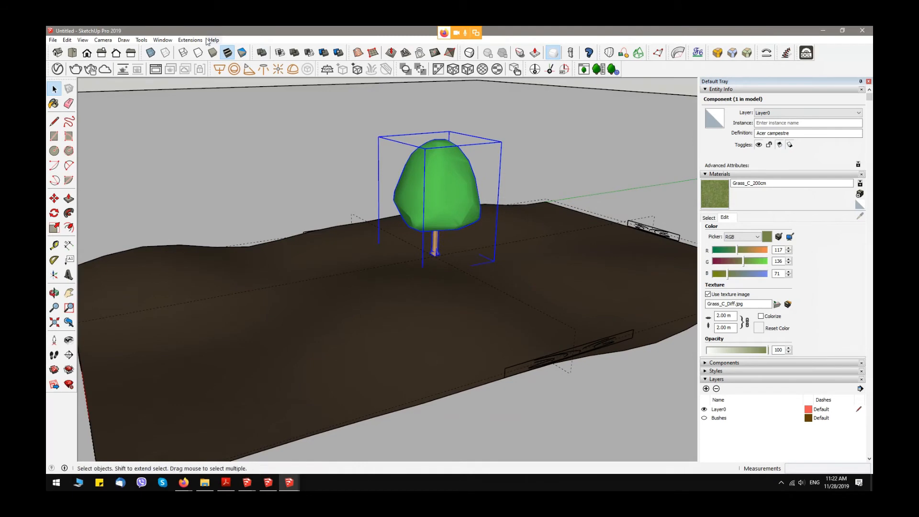
click(190, 39)
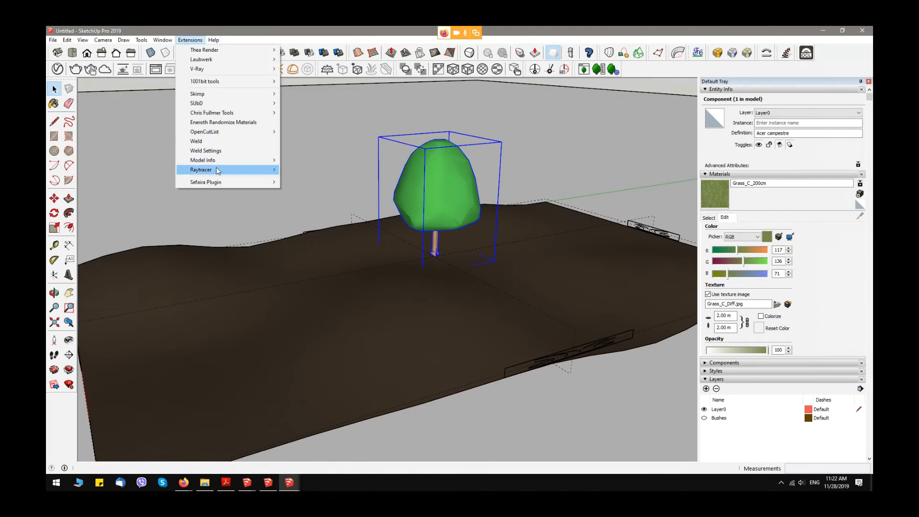
mouse_move(216, 171)
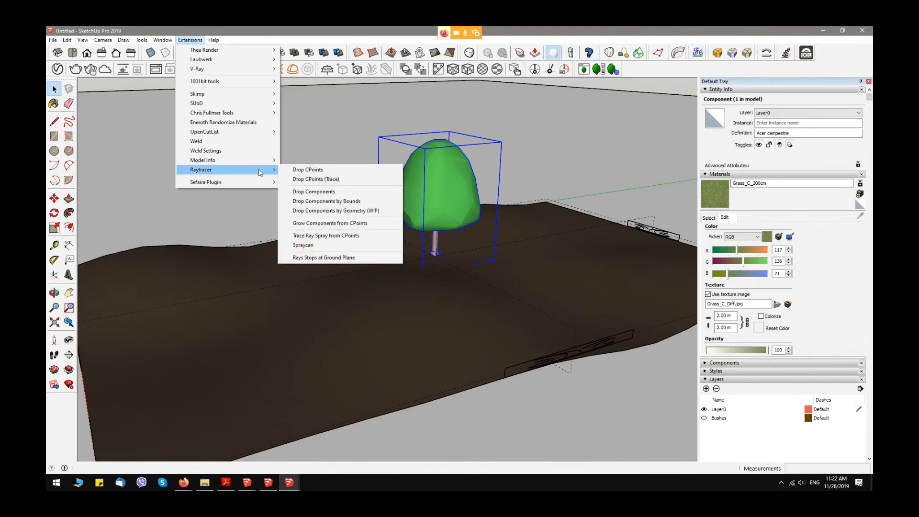
click(290, 245)
scroll(429, 220, down, 3)
scroll(429, 220, down, 10)
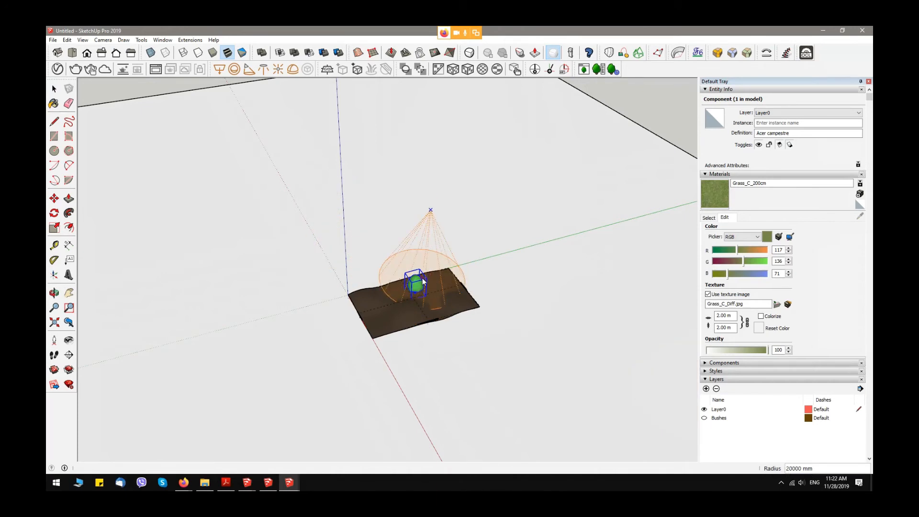
text(5)
key(Return)
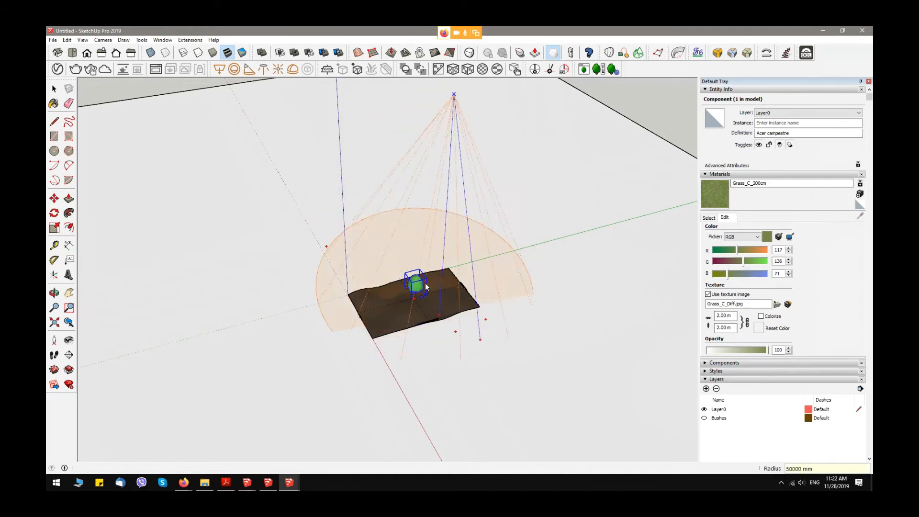
click(425, 283)
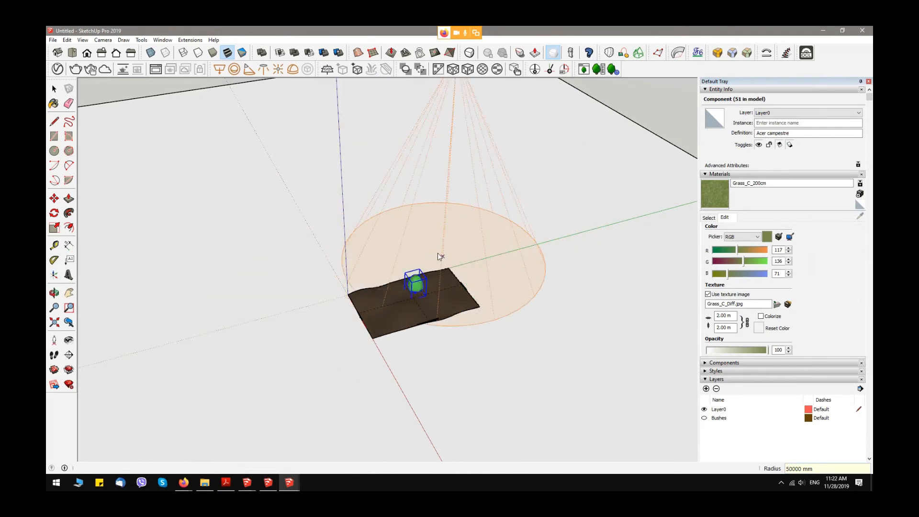
key(ctrl+z)
mouse_move(431, 268)
mouse_down()
mouse_move(461, 266)
mouse_move(399, 217)
mouse_move(326, 300)
mouse_move(338, 213)
mouse_move(401, 297)
mouse_move(545, 297)
mouse_move(562, 284)
mouse_up()
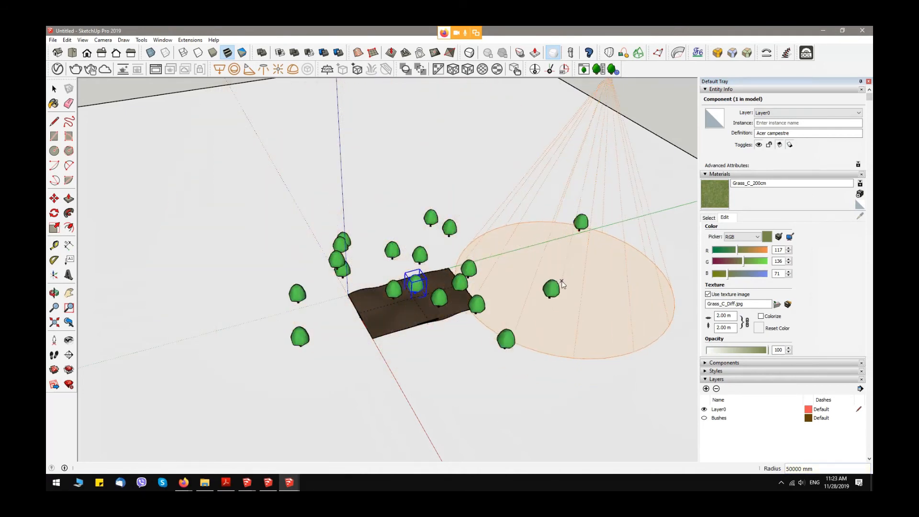
Assign all the selected hedge maples to the Tree layer
scroll(515, 174, down, 2)
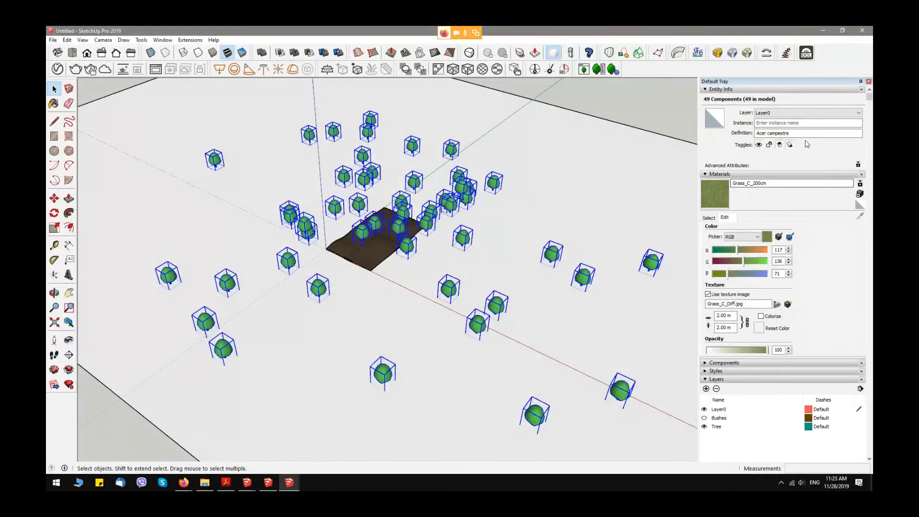
click(776, 113)
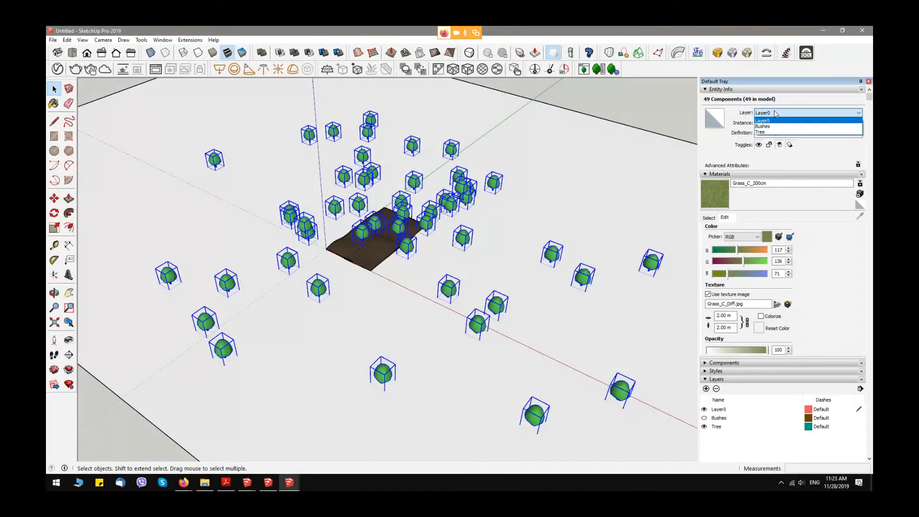
click(761, 132)
Delete the raised maple that sits above its neighbours in the tree cluster beyond the terrain
middle_drag(483, 302, 527, 307)
scroll(330, 245, down, 2)
mouse_move(330, 245)
shift+middle_down()
mouse_move(459, 254)
mouse_move(397, 266)
mouse_move(570, 188)
mouse_move(401, 241)
mouse_move(550, 170)
mouse_move(525, 259)
mouse_move(449, 222)
mouse_move(558, 205)
mouse_move(437, 293)
mouse_move(533, 261)
shift+middle_up()
scroll(401, 242, up, 4)
click(364, 245)
scroll(499, 242, down, 1)
scroll(500, 243, up, 2)
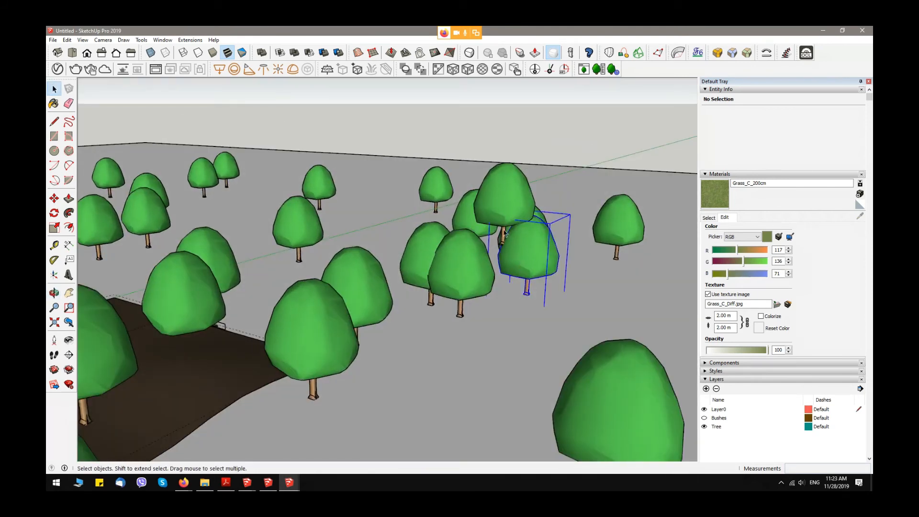
click(524, 231)
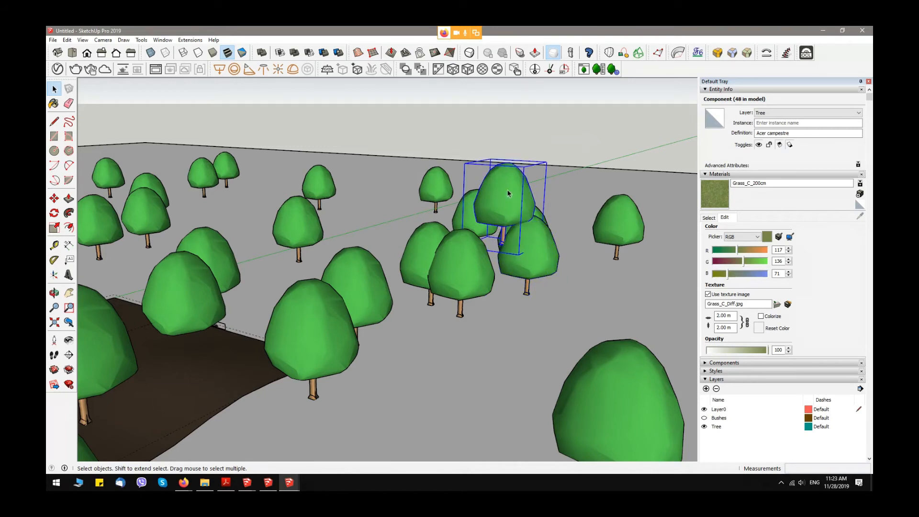
key(Delete)
Randomly scale and rotate all the hedge maples, excluding the terrain, about their axes with scale factors 0.5 to 1.2 and rotation 20 to 280
scroll(495, 245, down, 3)
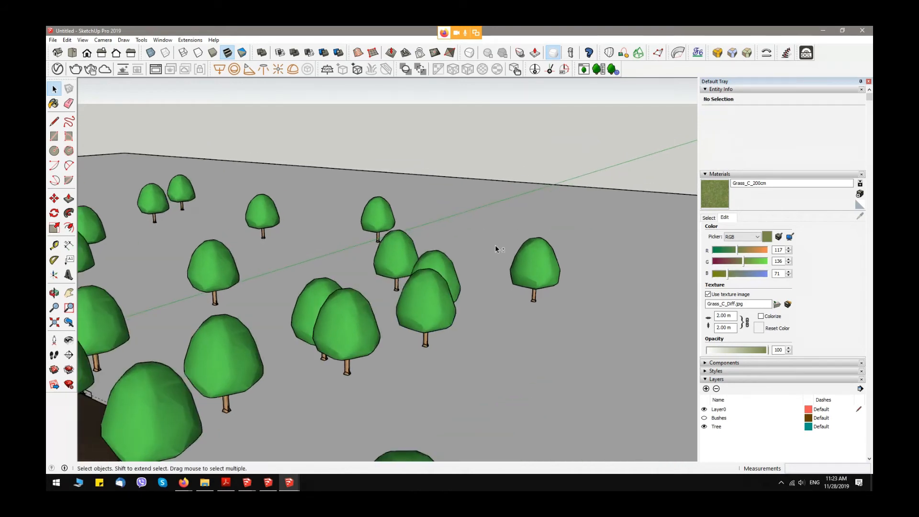
scroll(495, 245, down, 6)
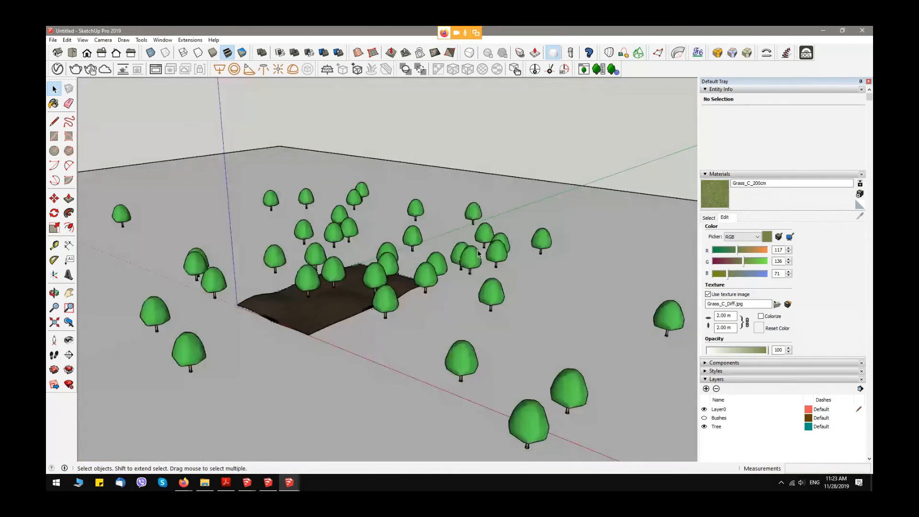
scroll(205, 177, down, 2)
middle_drag(333, 251, 355, 268)
drag(169, 144, 584, 391)
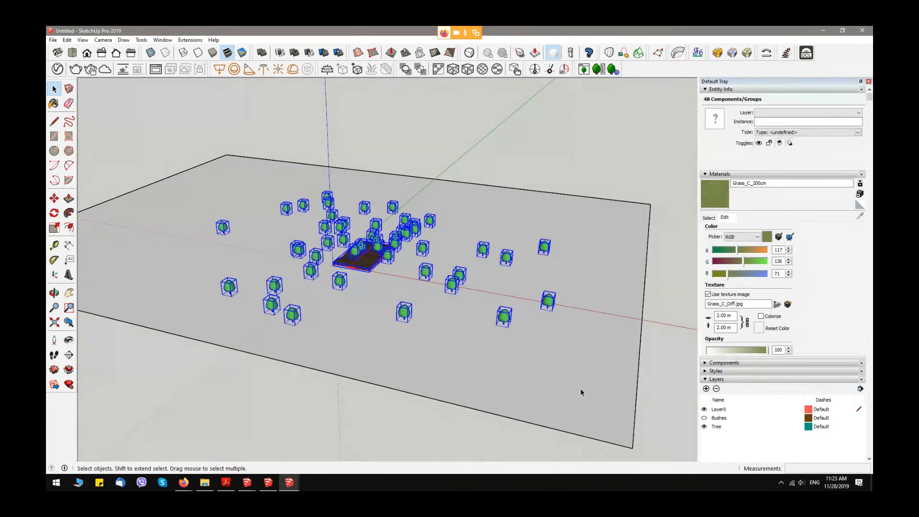
shift+click(368, 261)
scroll(368, 261, up, 3)
middle_drag(402, 263, 371, 265)
click(190, 40)
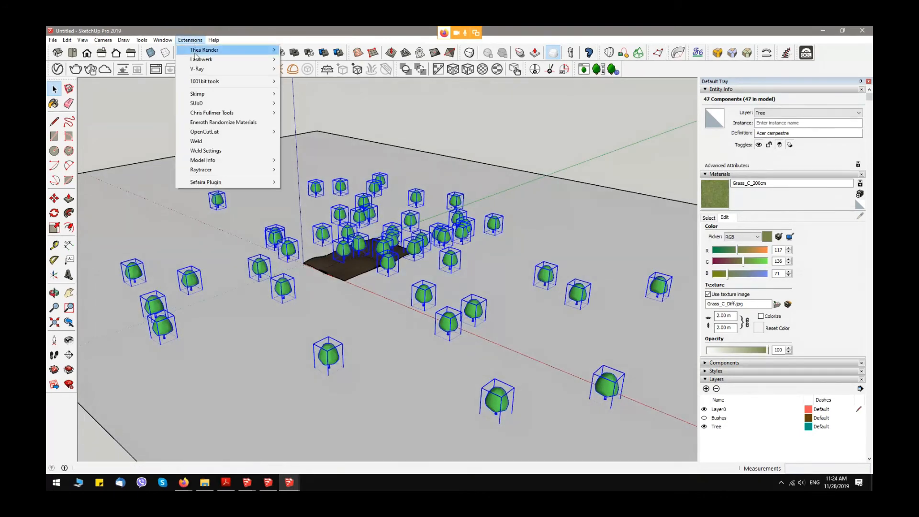
mouse_move(216, 117)
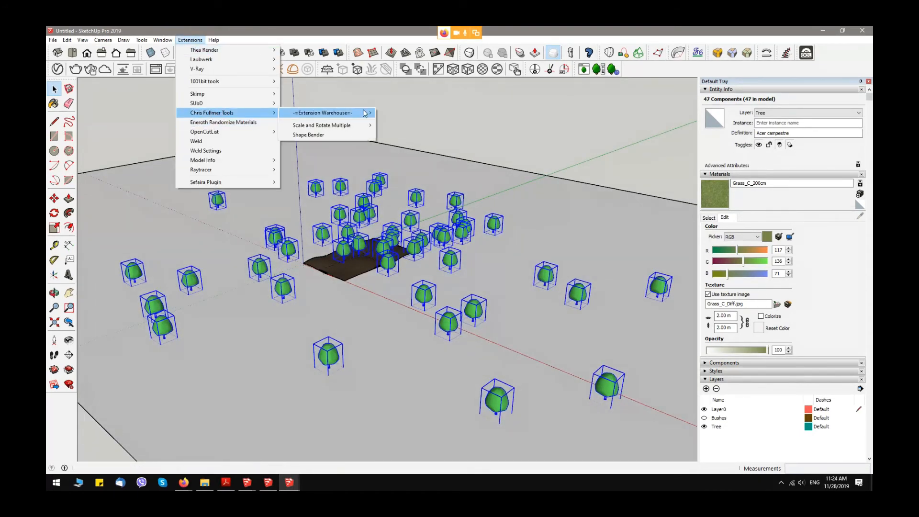
mouse_move(323, 127)
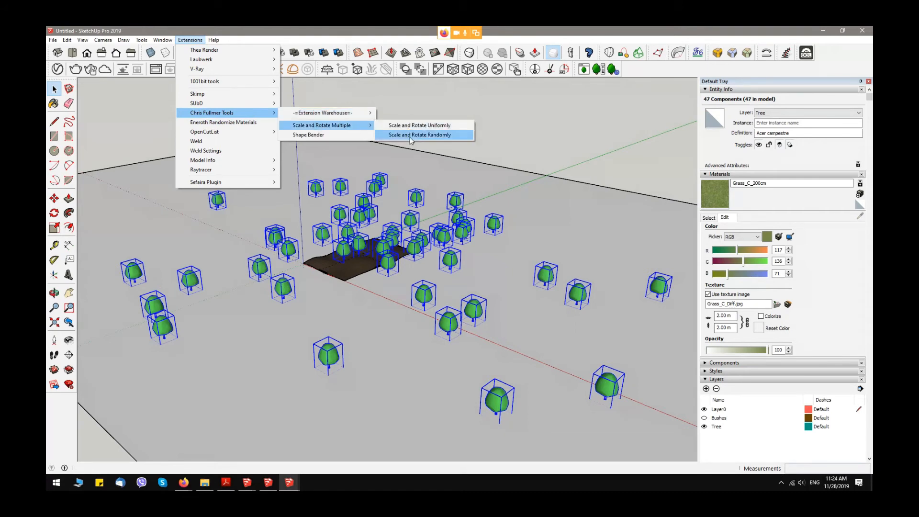
click(409, 136)
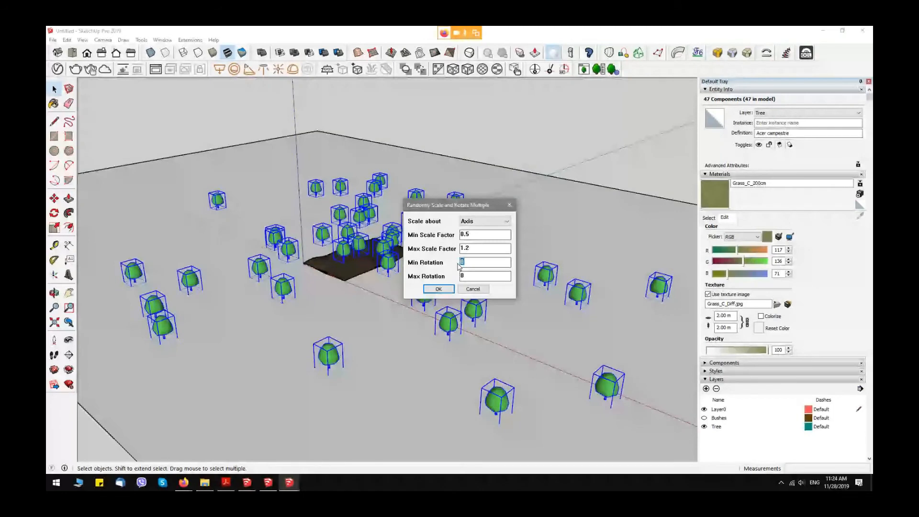
text(20)
key(Tab)
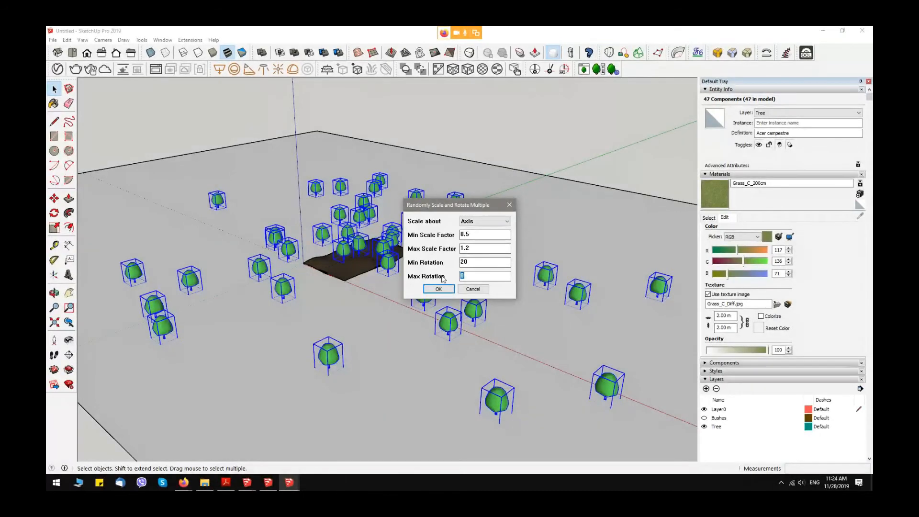
text(280)
click(439, 289)
Make the Bushes layer visible together with the randomized maples and inspect the planting at ground level
middle_drag(523, 257, 431, 301)
scroll(479, 292, down, 10)
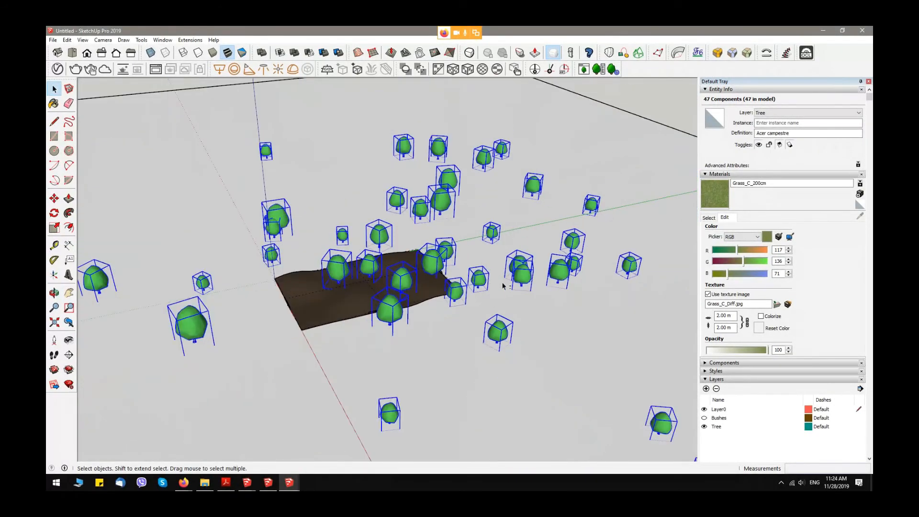
middle_drag(503, 286, 450, 255)
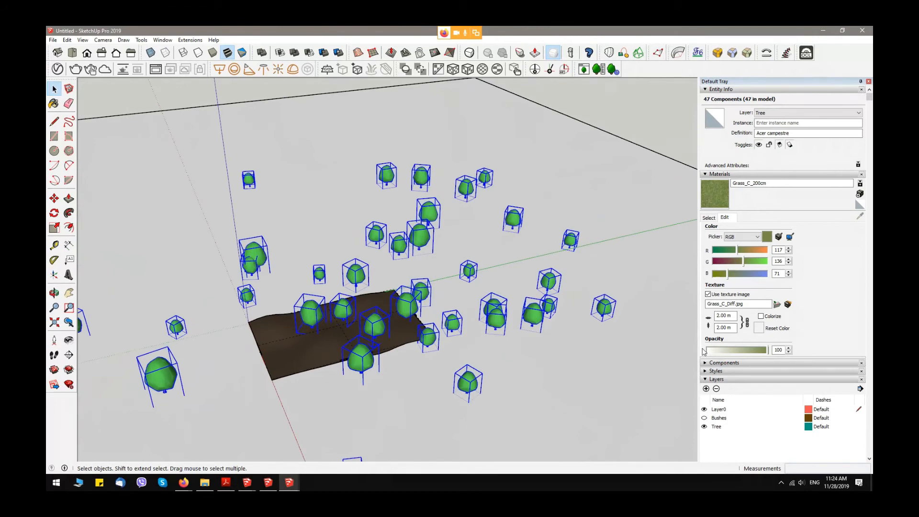
click(704, 418)
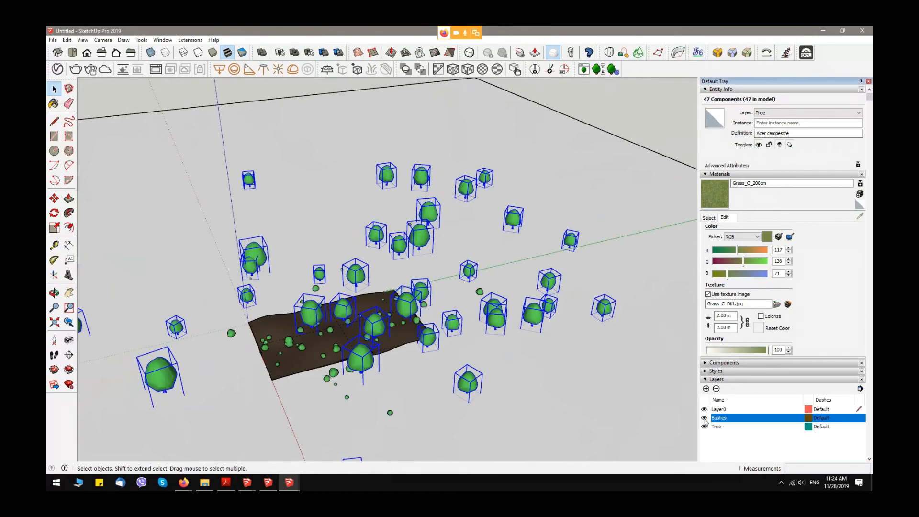
scroll(319, 371, up, 8)
middle_drag(318, 366, 415, 243)
scroll(444, 303, up, 2)
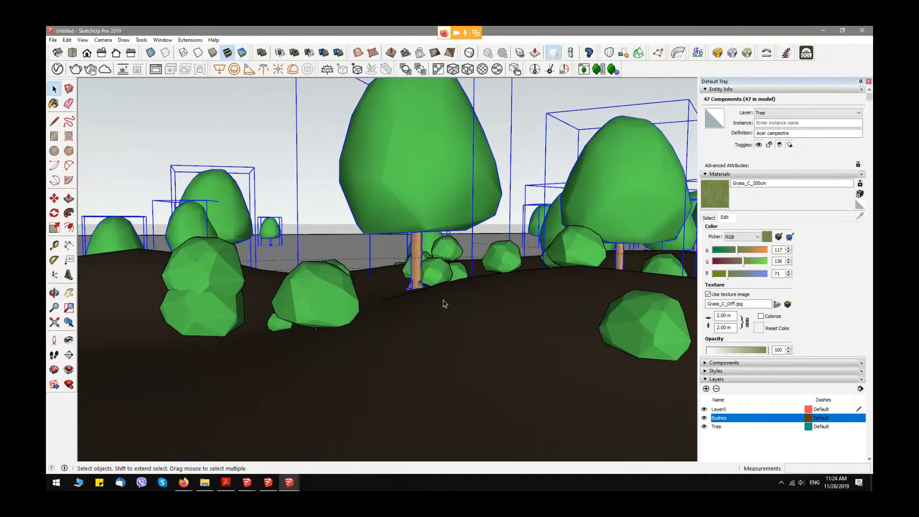
scroll(444, 303, up, 2)
middle_drag(355, 308, 313, 337)
Remove the large flat ground plane group surrounding the terrain
click(322, 247)
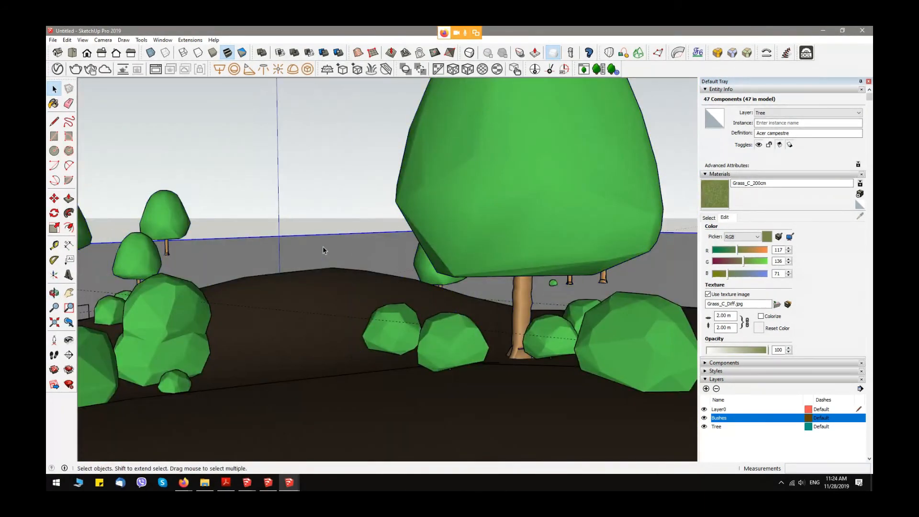
middle_drag(322, 247, 364, 355)
scroll(340, 232, down, 4)
scroll(341, 232, down, 3)
middle_drag(390, 228, 371, 182)
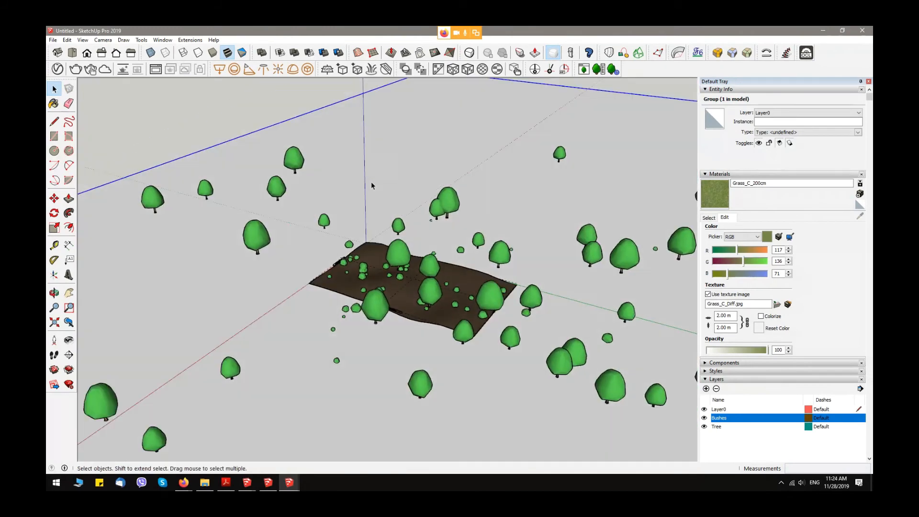
scroll(384, 181, down, 5)
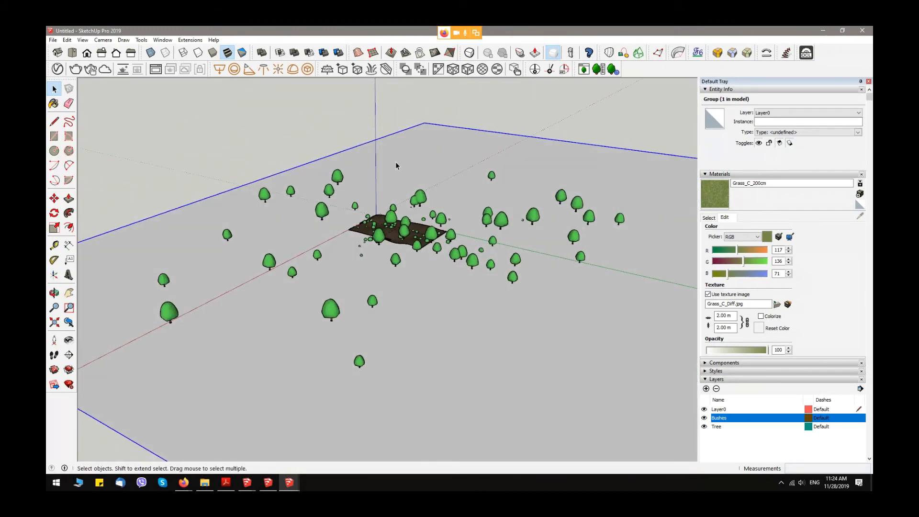
click(395, 165)
middle_drag(395, 165, 376, 219)
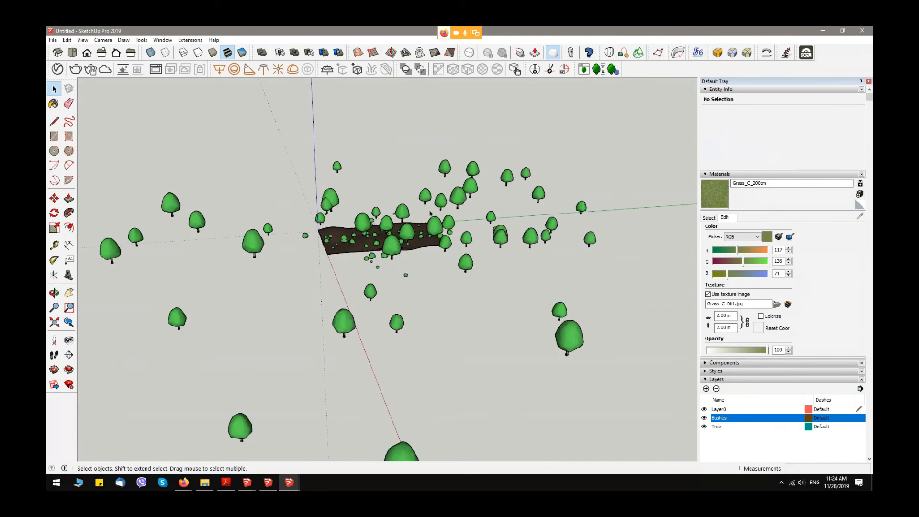
Frame a low view between the maples and bushes, start a V-Ray interactive render and examine it enlarged
middle_drag(493, 307, 355, 259)
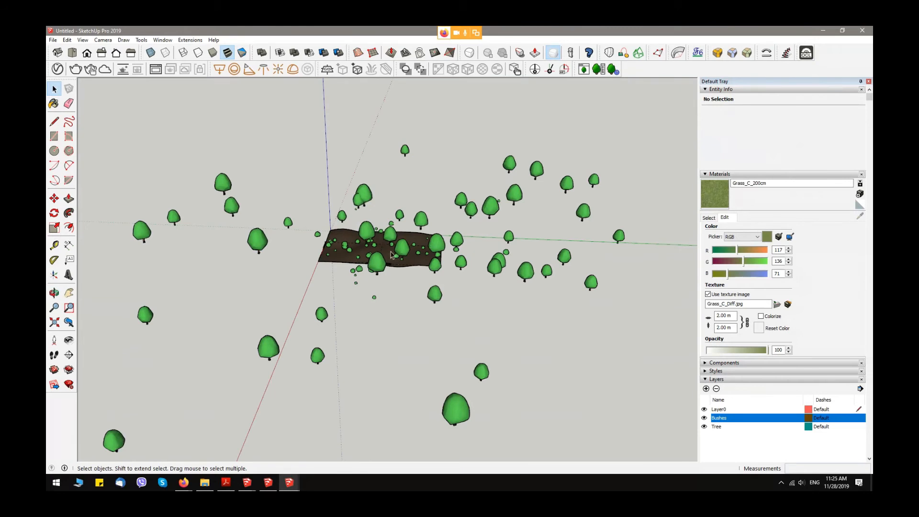
scroll(451, 249, up, 4)
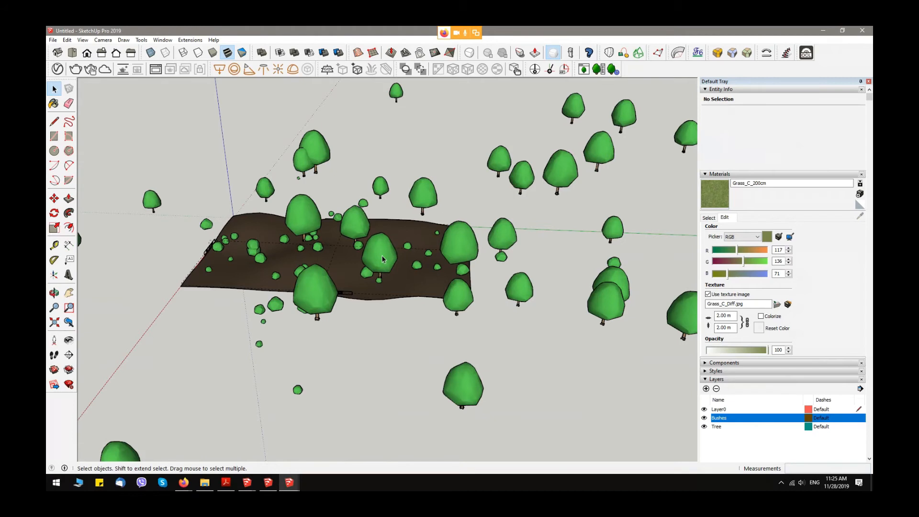
scroll(382, 259, up, 5)
middle_drag(382, 259, 365, 302)
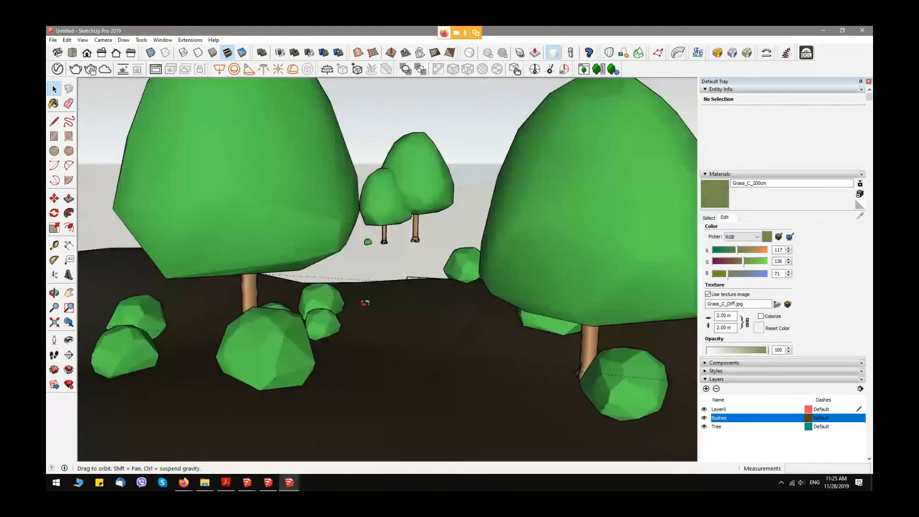
shift+middle_drag(365, 303, 370, 282)
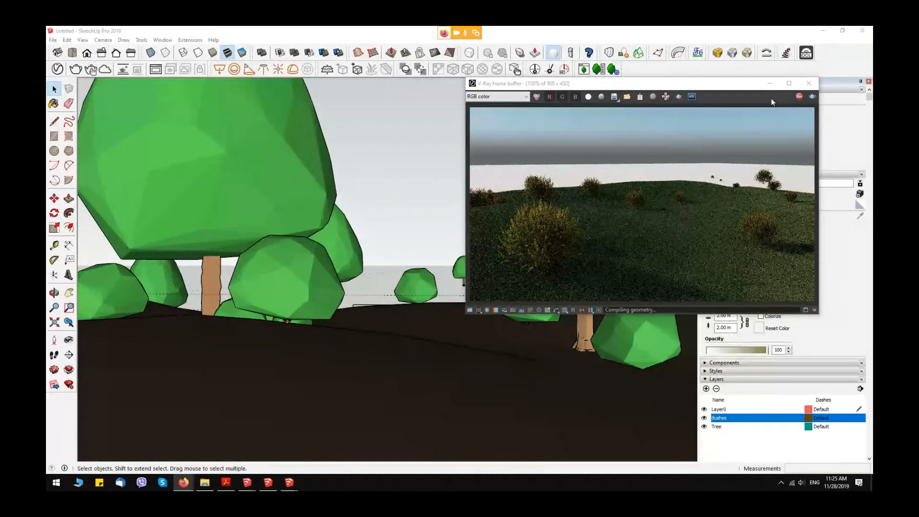
click(789, 83)
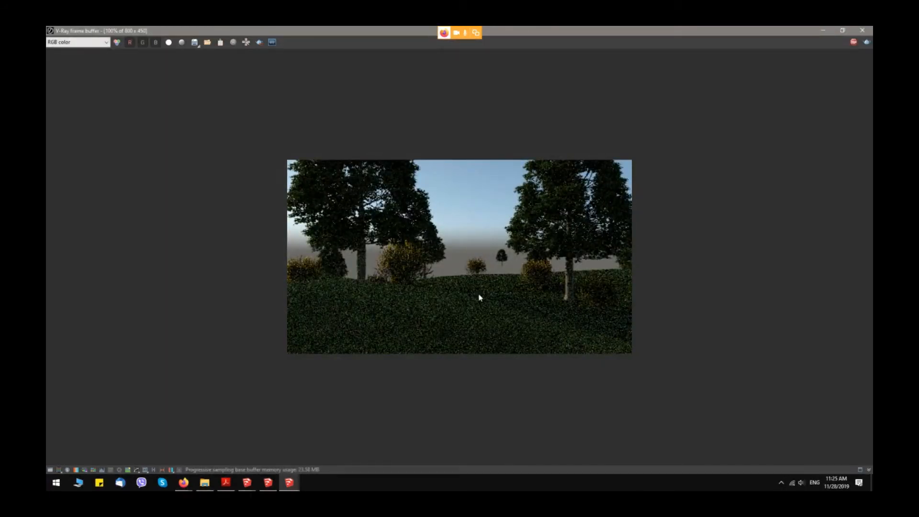
double_click(543, 30)
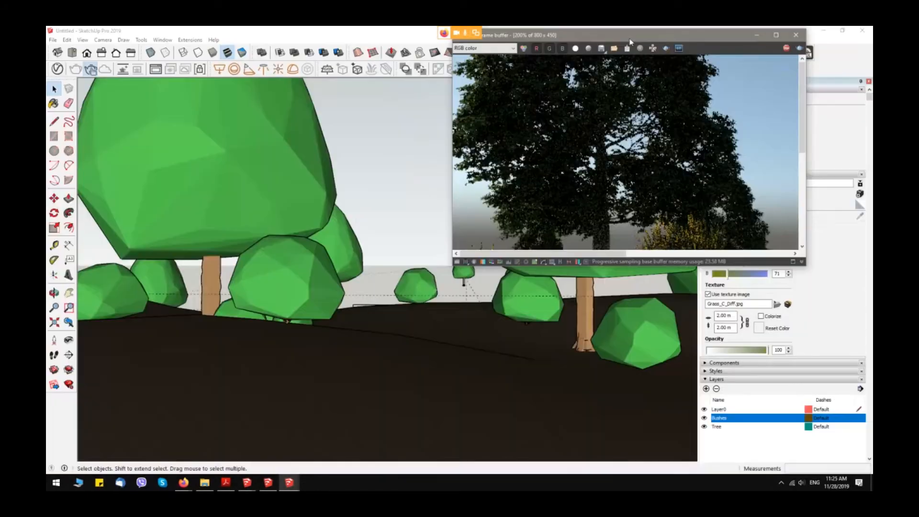
Position the camera on the terrain at standing height and turn it toward the large maple with the small distant pair beside it
middle_drag(349, 327, 356, 318)
click(53, 340)
click(441, 365)
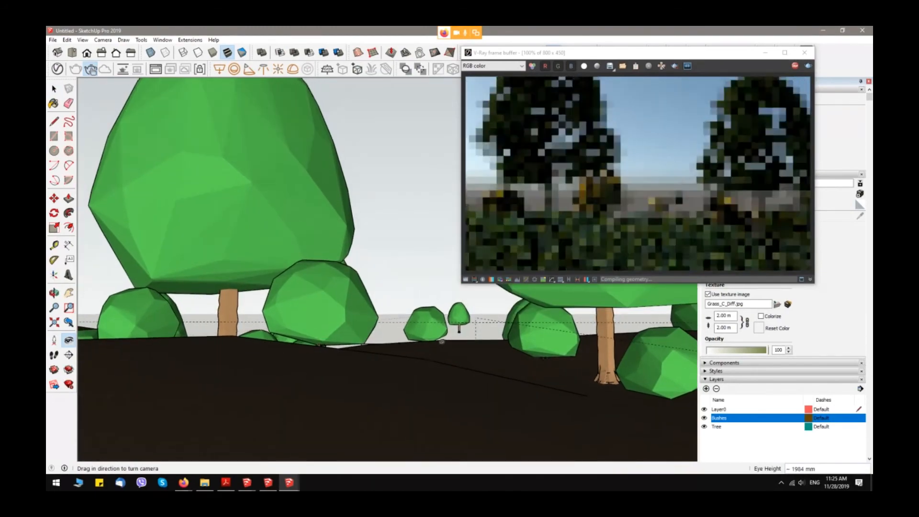
middle_drag(424, 336, 400, 336)
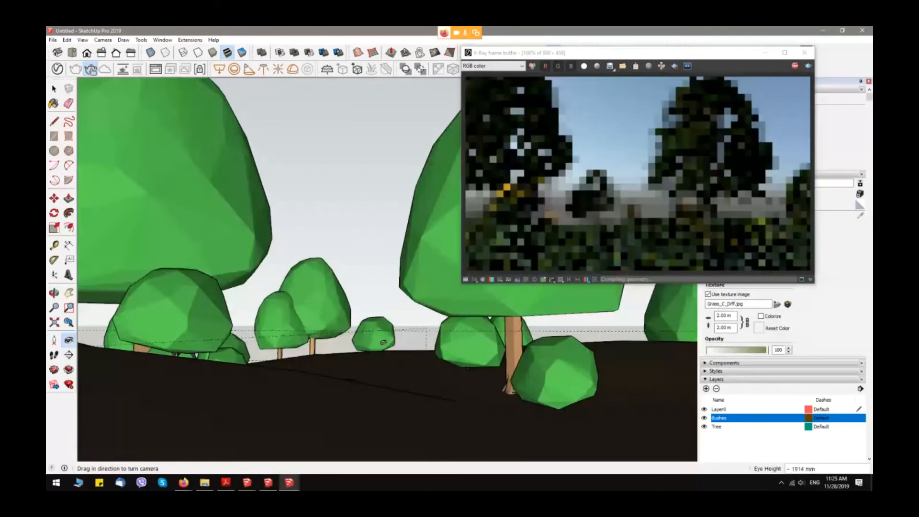
drag(400, 336, 252, 338)
middle_drag(252, 338, 247, 330)
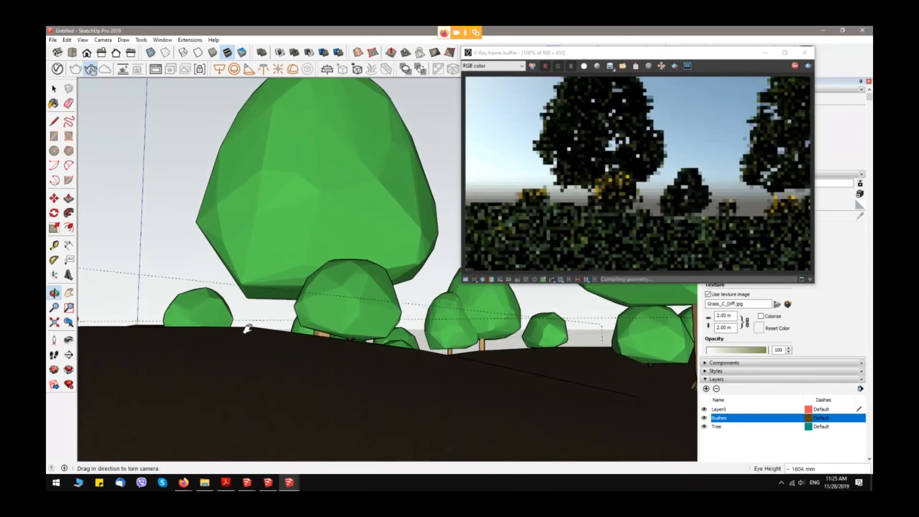
drag(386, 331, 393, 327)
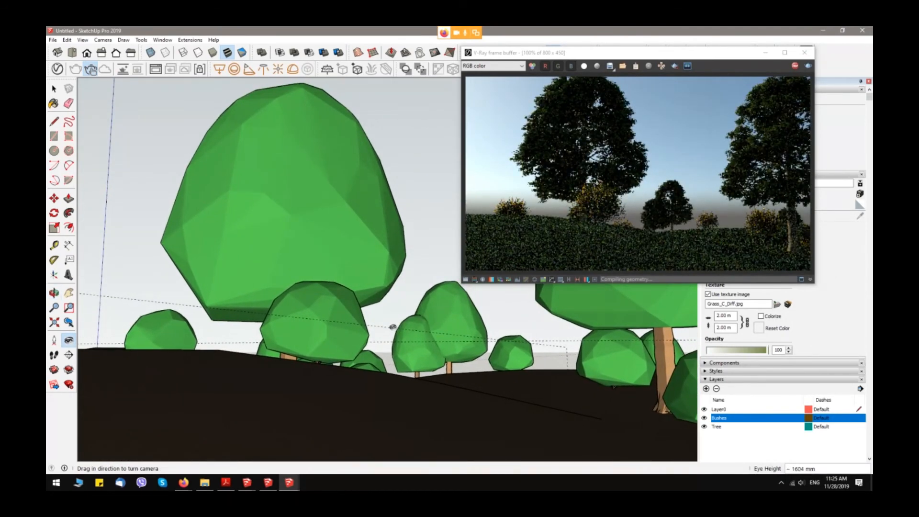
Lower the rear maple of the small distant pair by about 896 mm toward the ground
key(space)
click(458, 330)
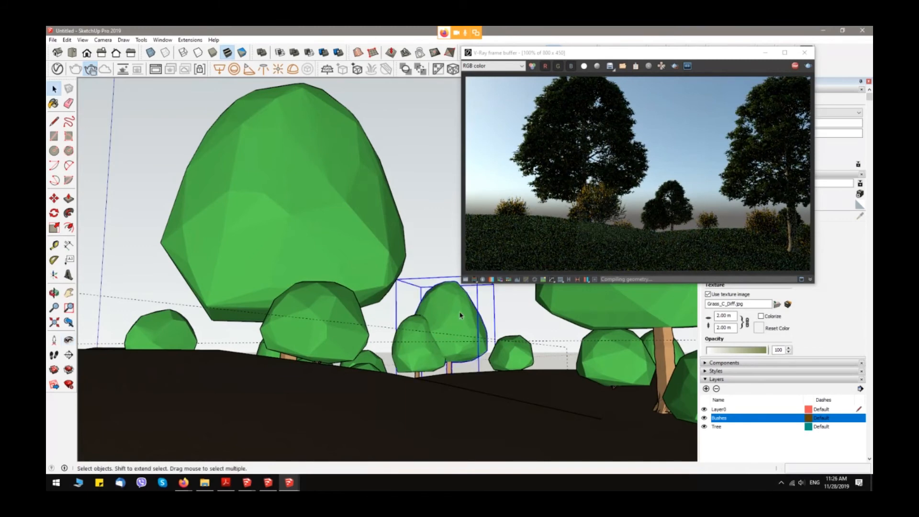
key(m)
drag(461, 313, 462, 322)
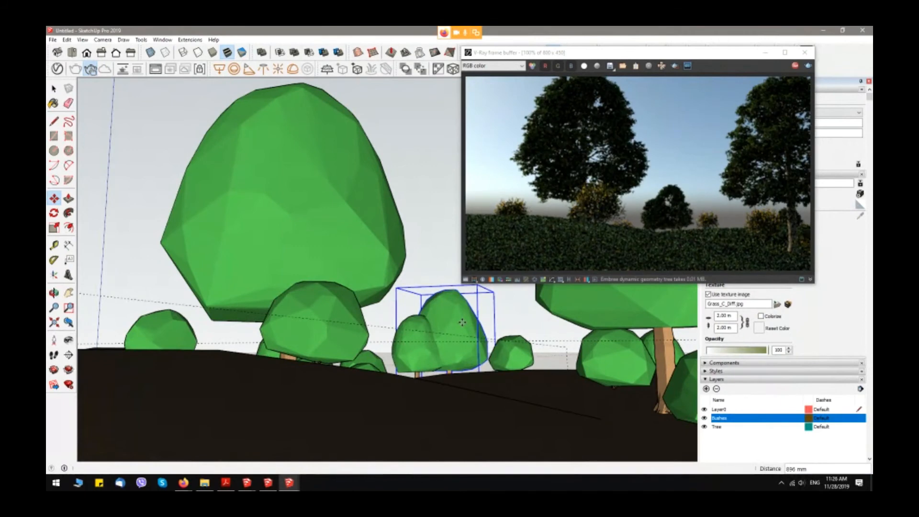
key(space)
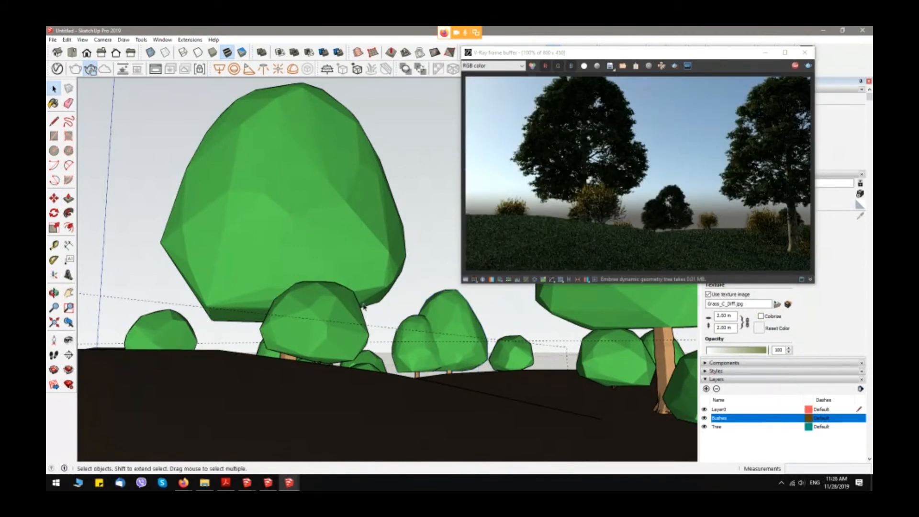
Turn the camera slightly upward to fit the large maple's crown and examine the render enlarged to 200%
click(69, 339)
drag(338, 357, 321, 341)
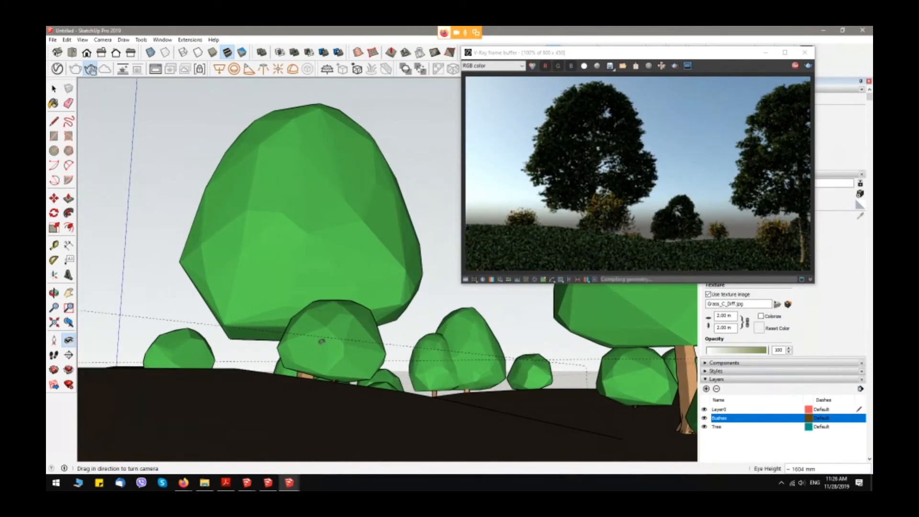
double_click(680, 57)
scroll(502, 230, up, 1)
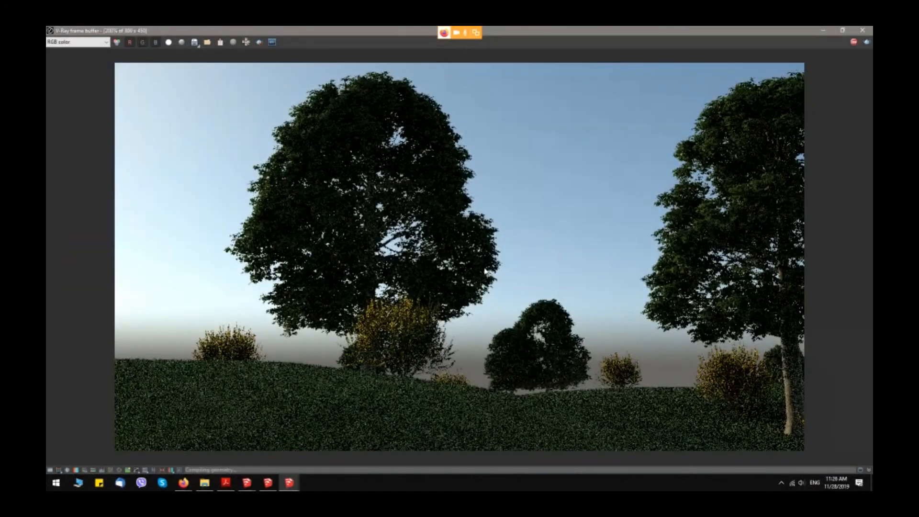
scroll(637, 224, down, 1)
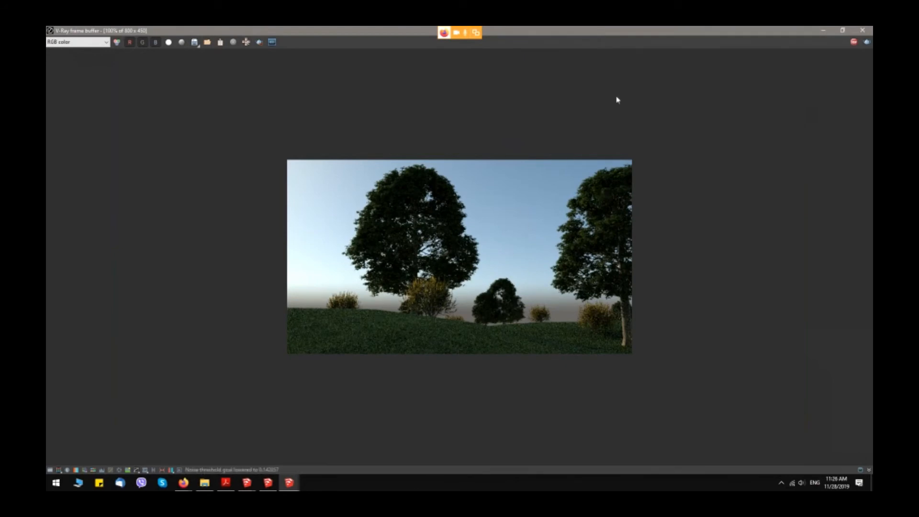
Return the V-Ray frame buffer to its smaller size, stop the interactive render and minimize the frame buffer
double_click(616, 34)
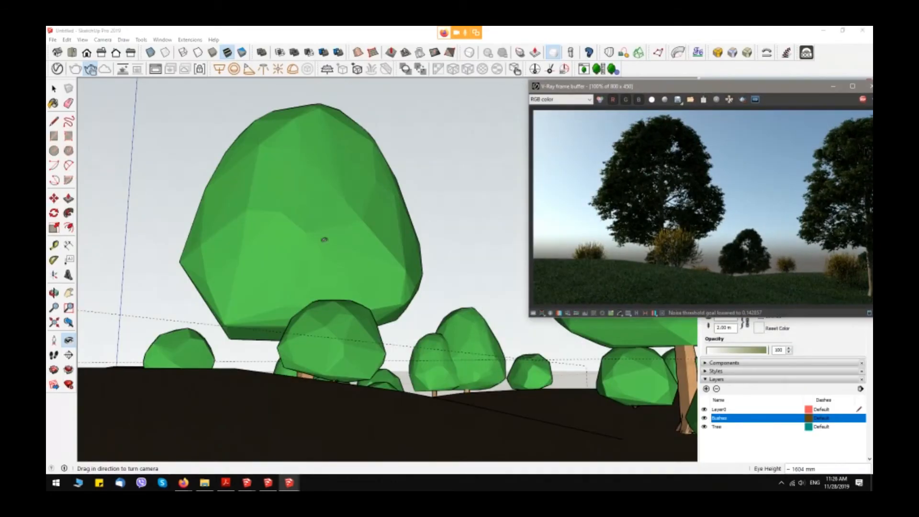
drag(743, 87, 634, 77)
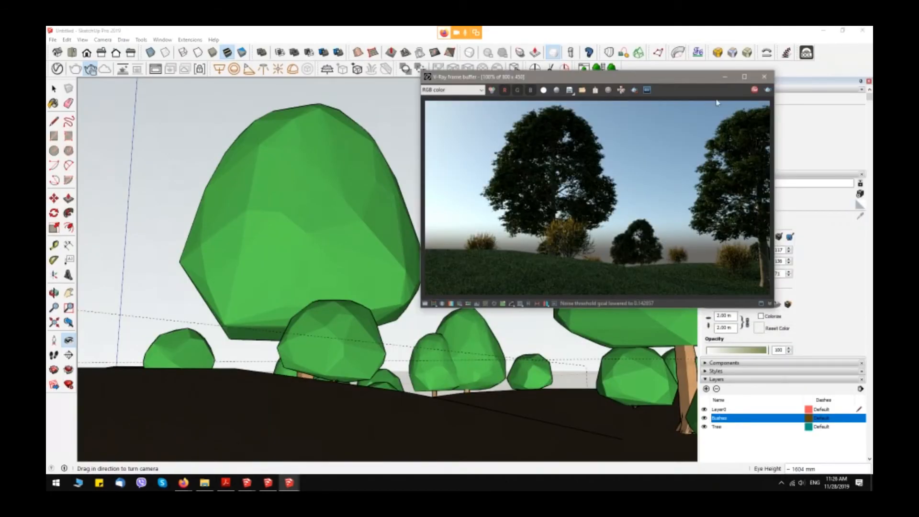
click(754, 90)
click(725, 76)
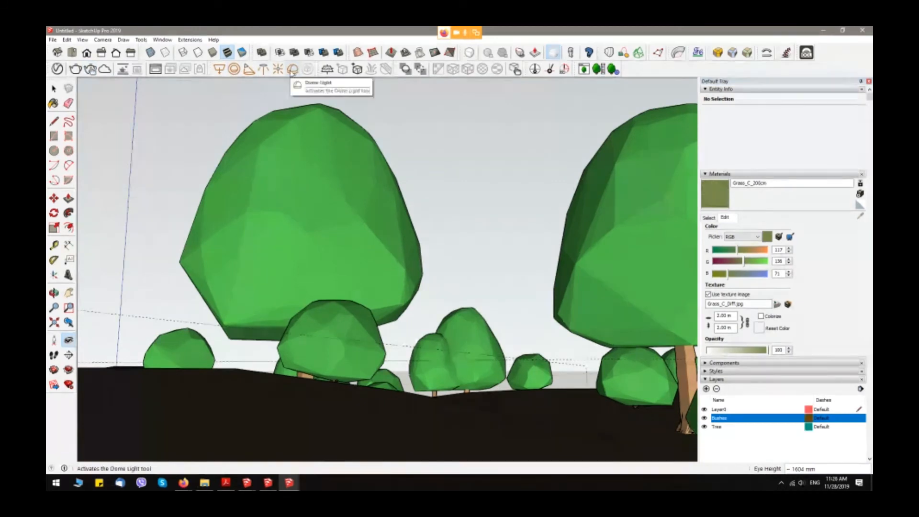
Place a V-Ray dome light on the terrain in the foreground and start an interactive render
click(290, 71)
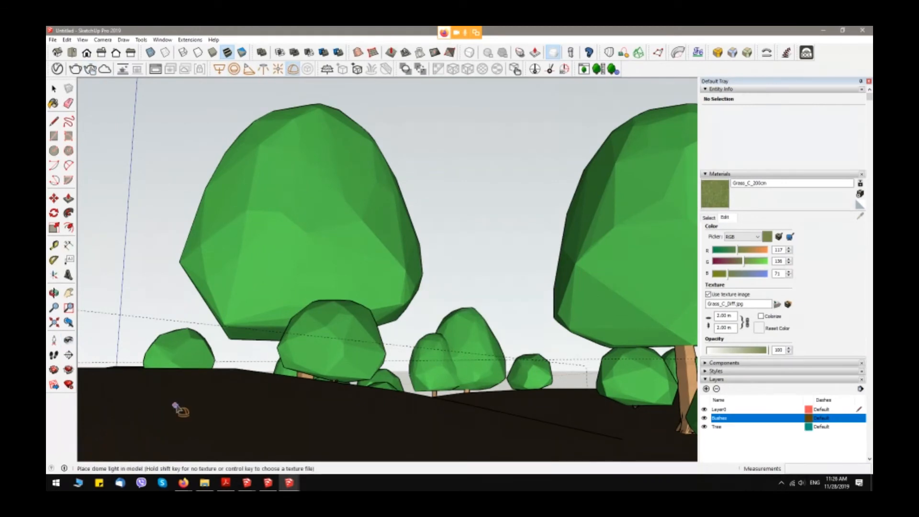
click(163, 425)
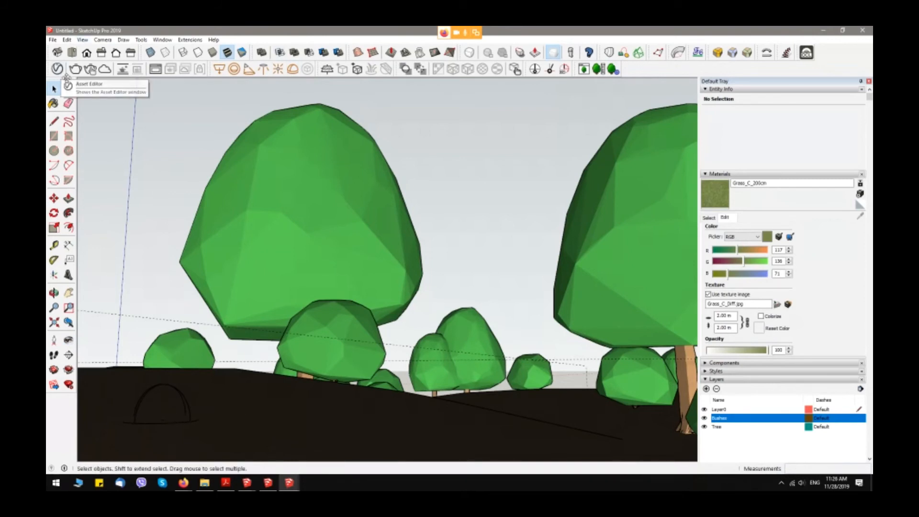
click(90, 70)
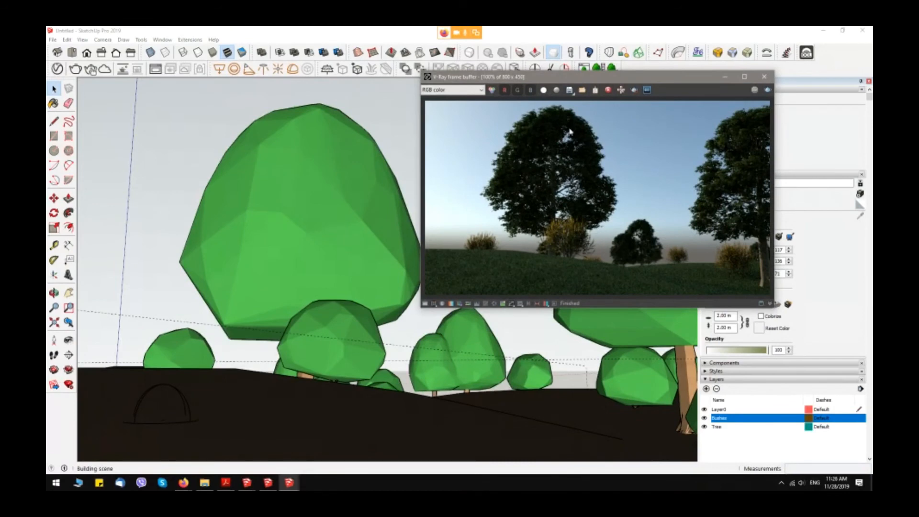
drag(608, 76, 671, 51)
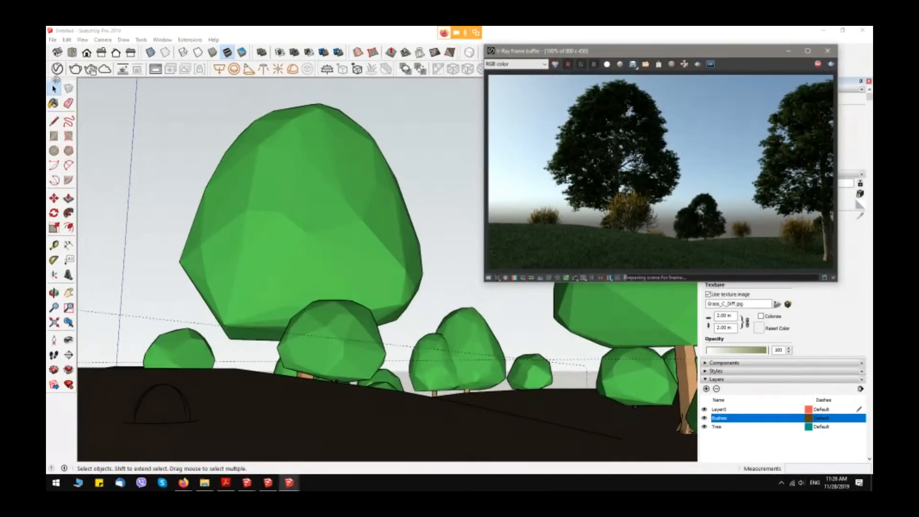
Open the dome light's parameters in the V-Ray Asset Editor beside the render
click(57, 70)
drag(407, 92, 208, 80)
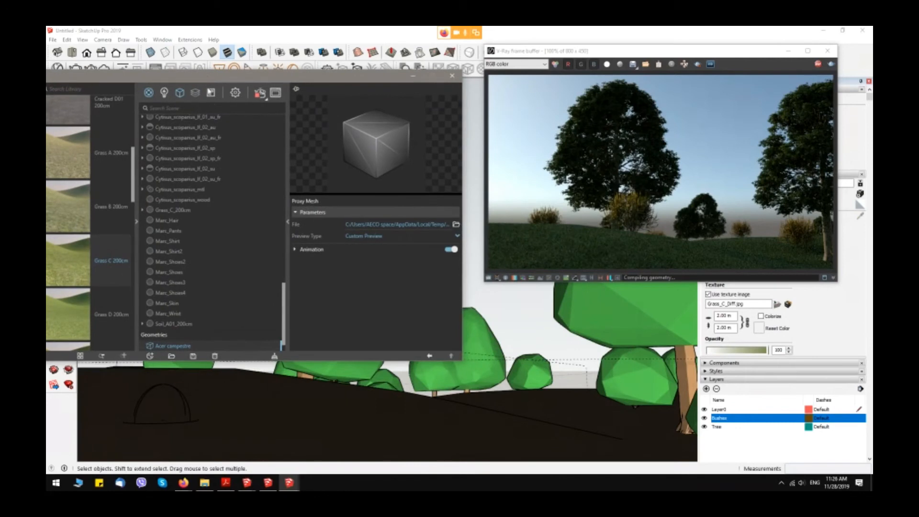
click(180, 94)
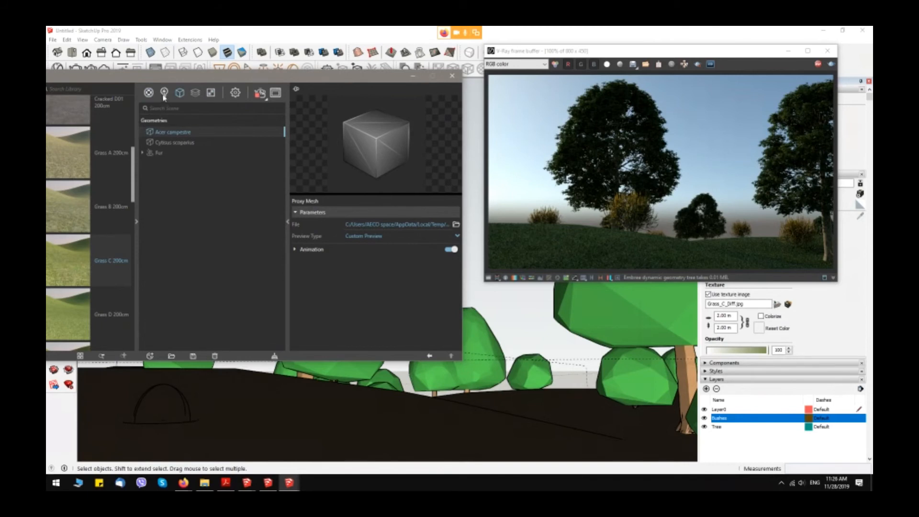
click(164, 94)
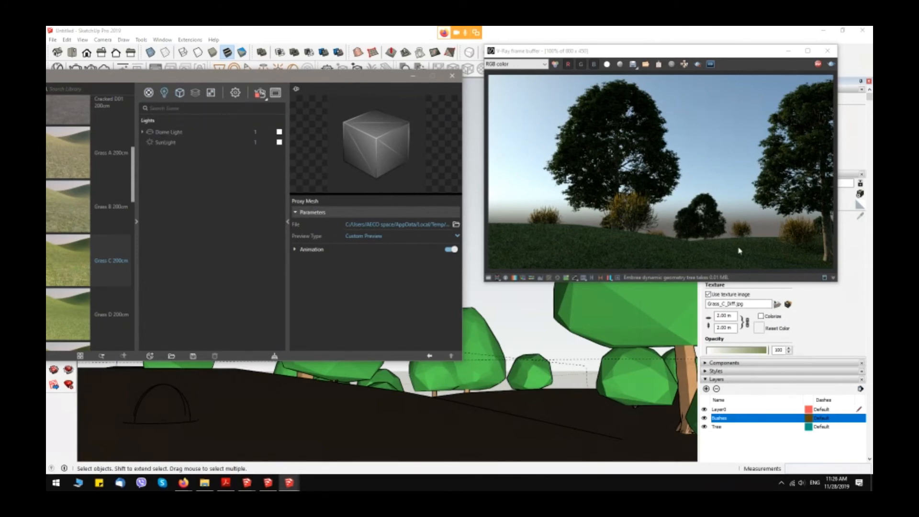
click(174, 134)
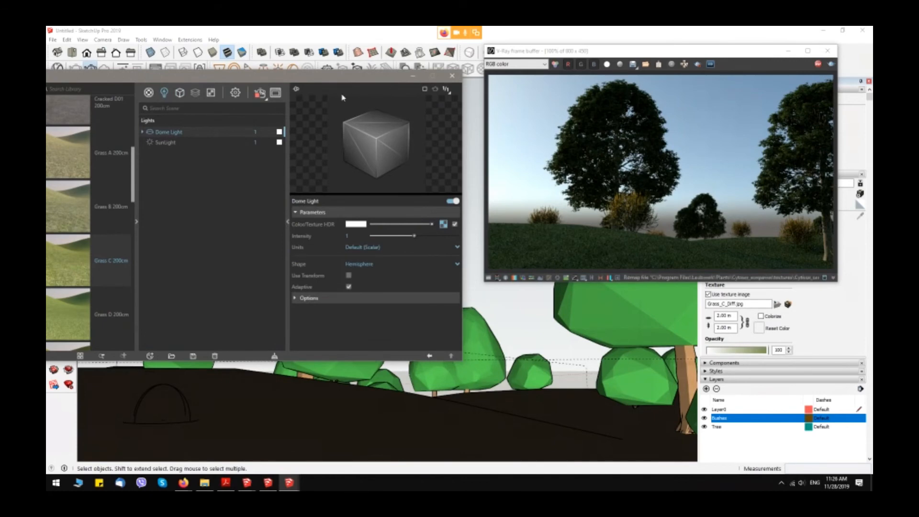
drag(349, 79, 310, 73)
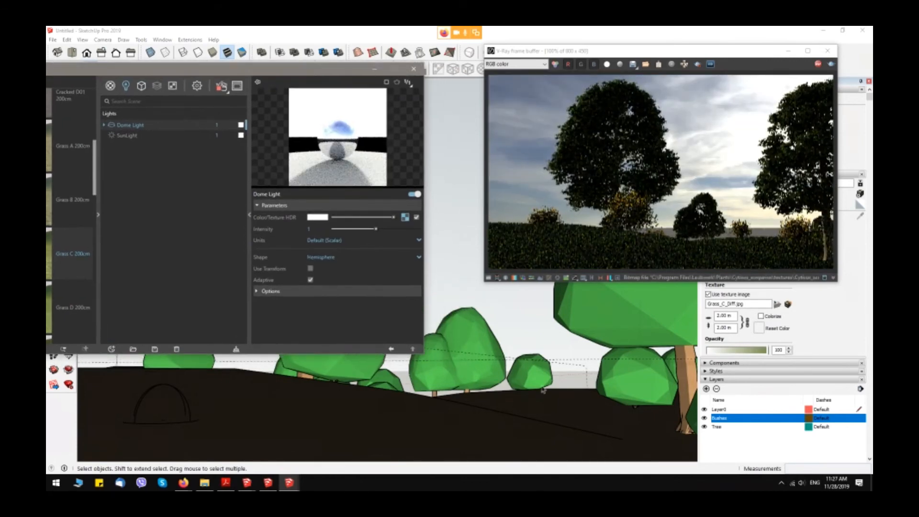
Turn the camera slightly and rotate the dome light's spherical environment texture horizontally to 12.3
middle_drag(517, 393, 529, 386)
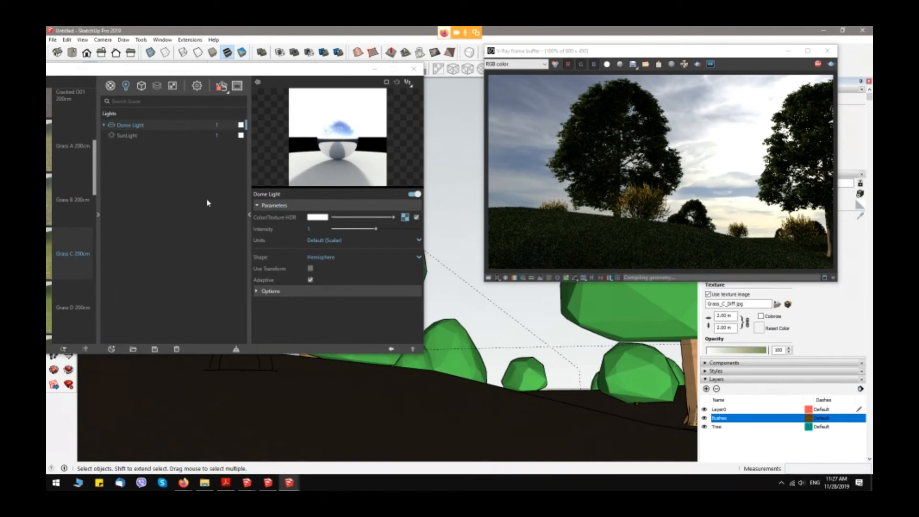
drag(153, 69, 279, 92)
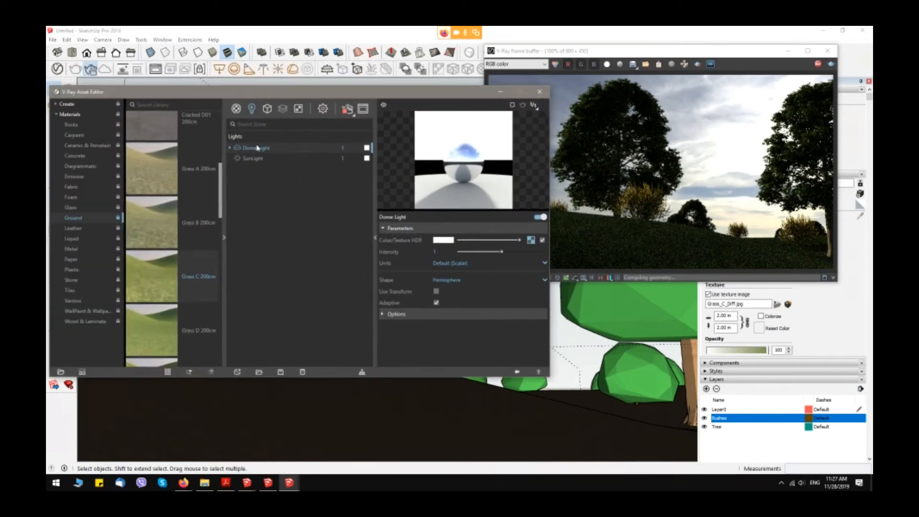
click(531, 240)
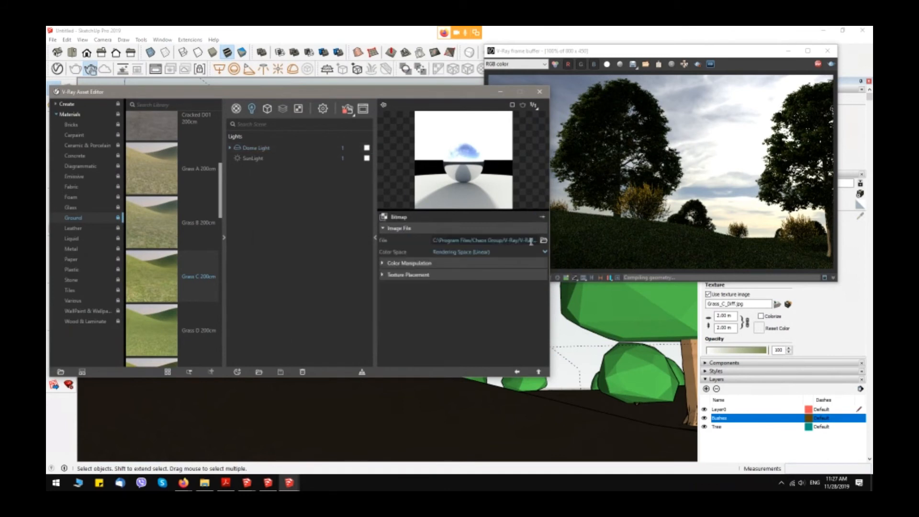
click(402, 276)
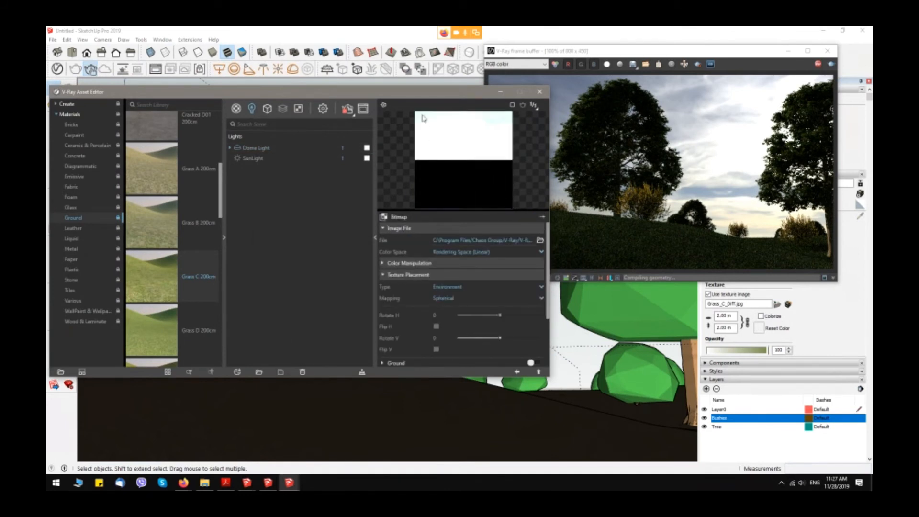
drag(429, 97, 344, 48)
scroll(396, 228, down, 2)
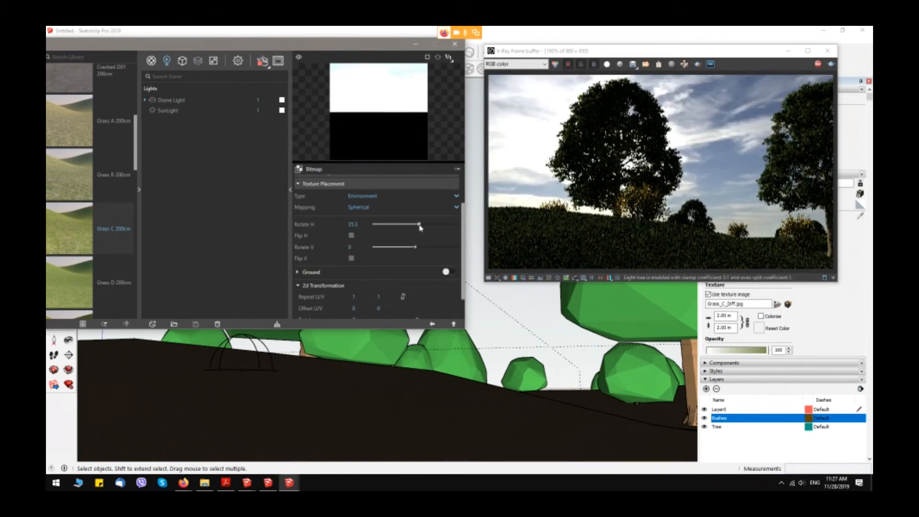
drag(421, 229, 419, 227)
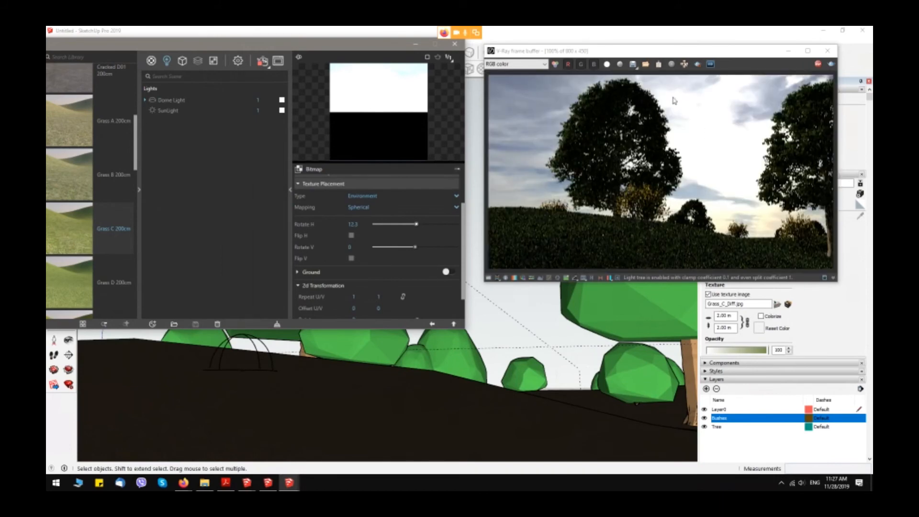
Examine the cloudy-sky render enlarged to 200%, stop the interactive render and minimize the frame buffer
double_click(699, 51)
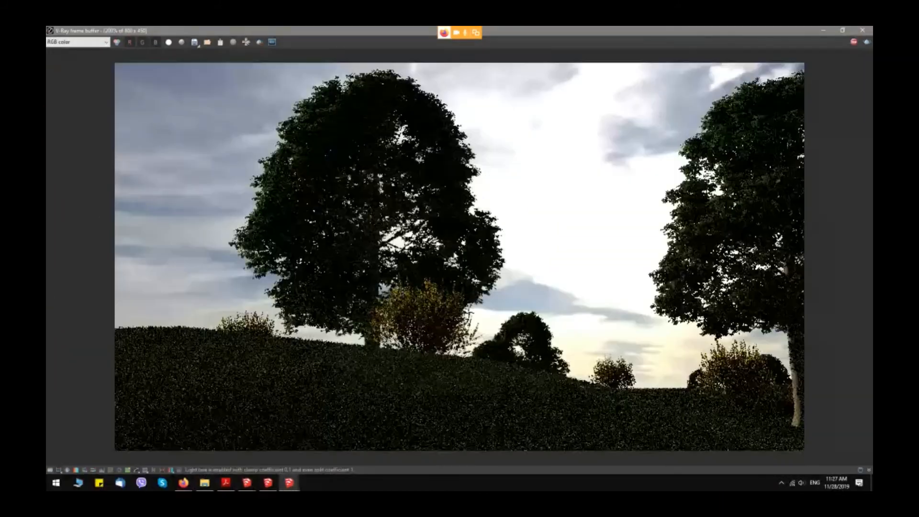
scroll(460, 256, down, 1)
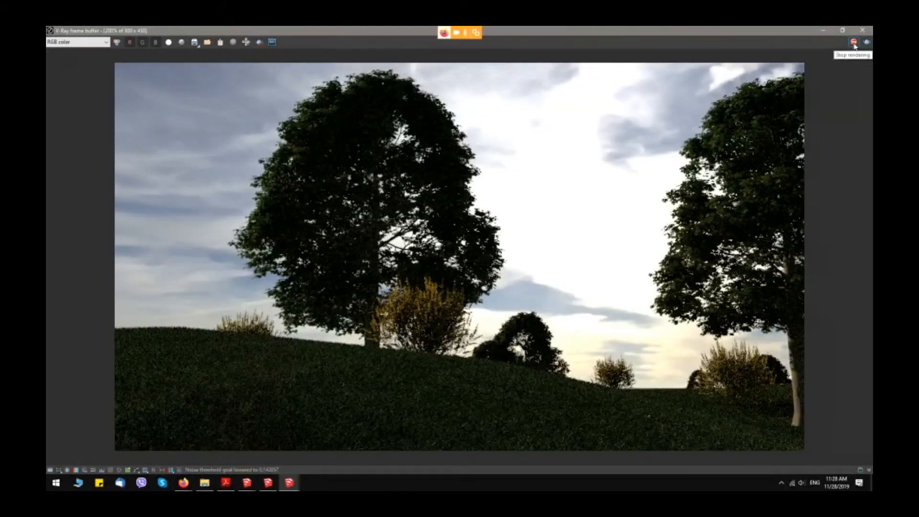
click(854, 43)
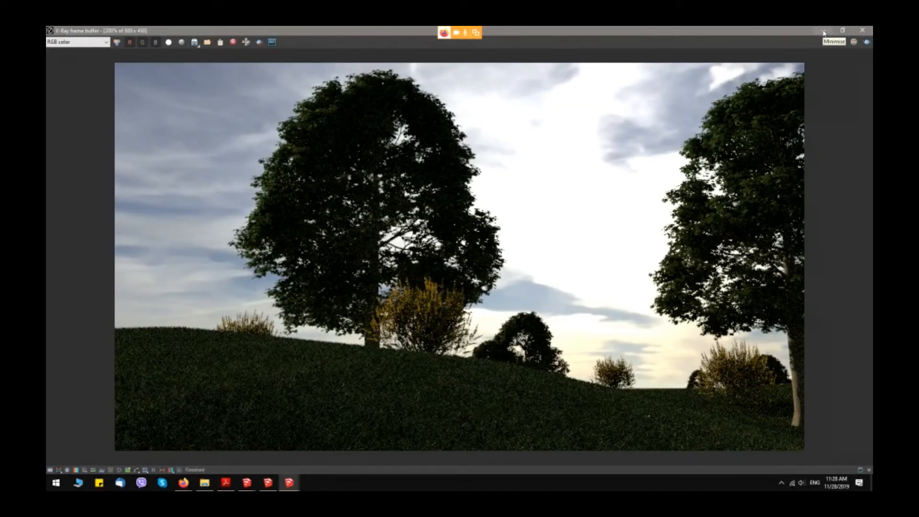
click(823, 31)
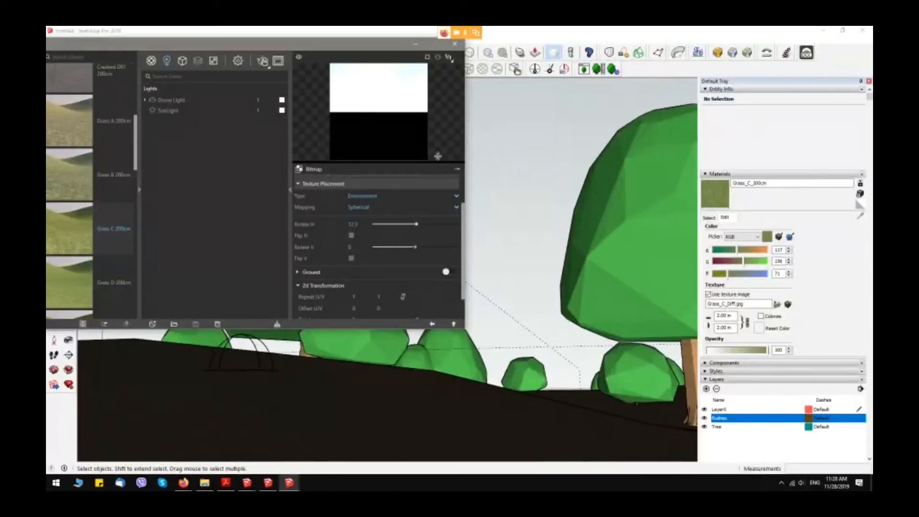
Turn on the volumetric environment with the Aerial Perspective type and restart the interactive render at 100% view
click(237, 61)
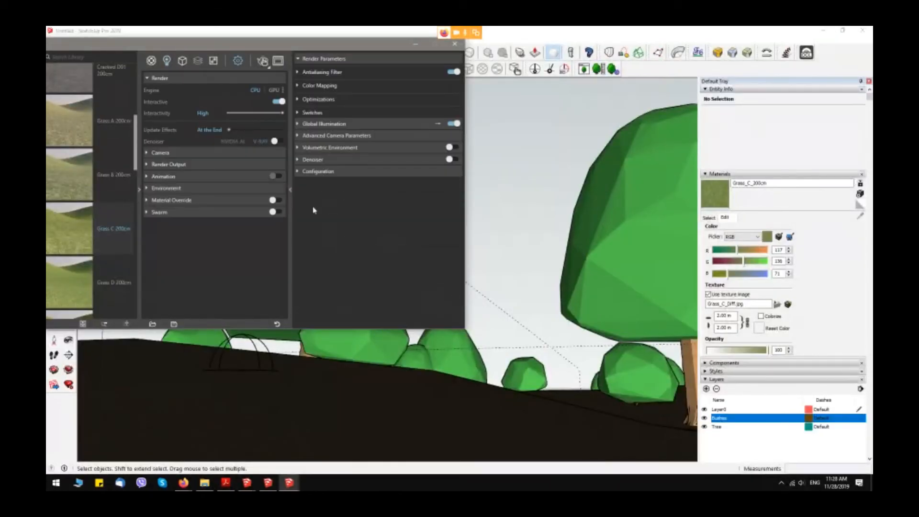
click(341, 148)
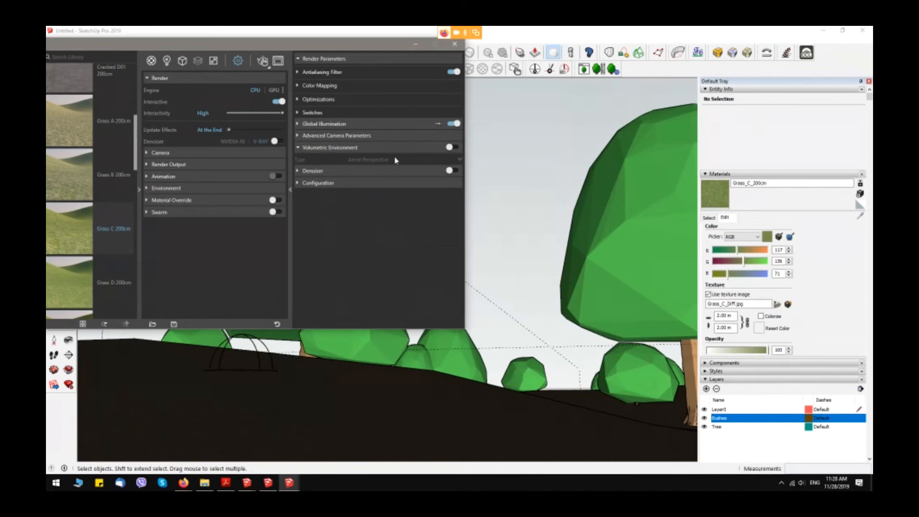
click(452, 147)
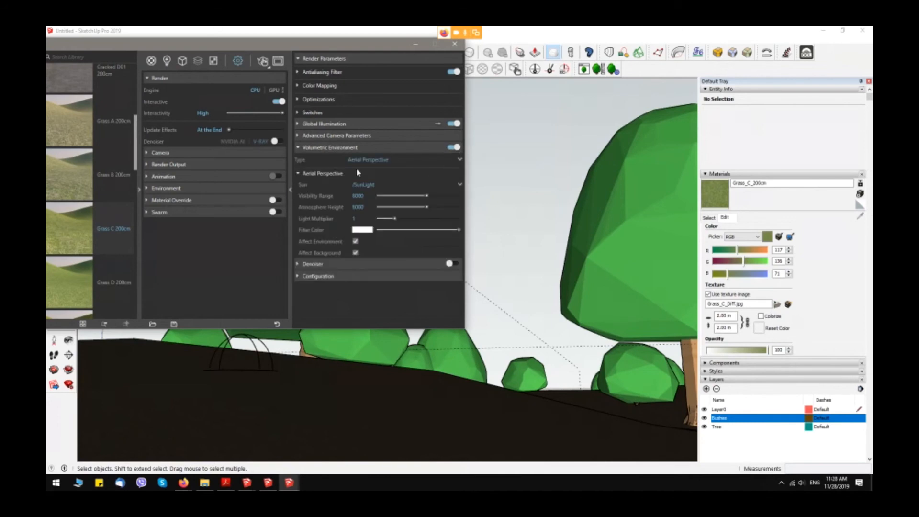
click(264, 61)
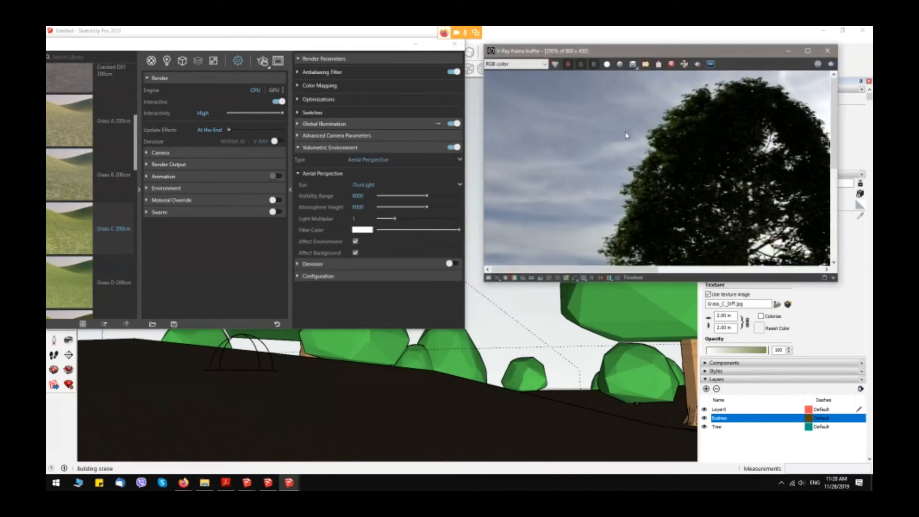
double_click(626, 136)
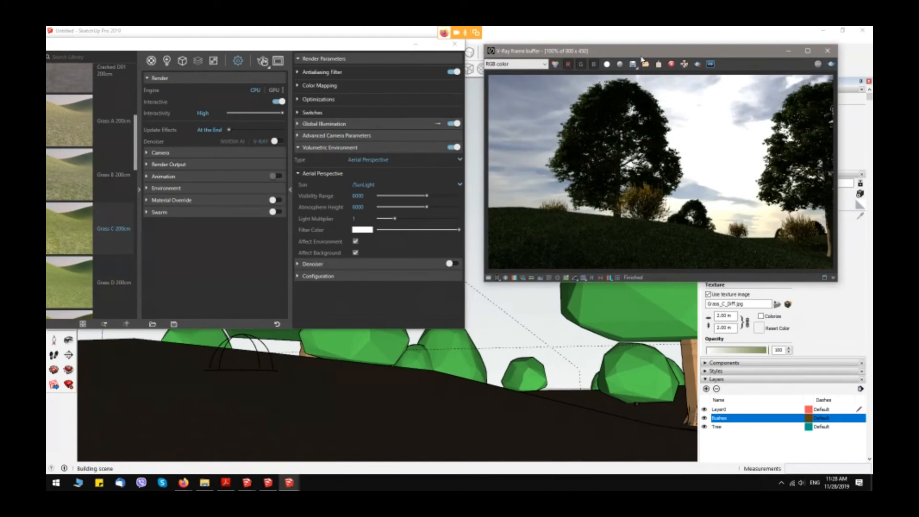
drag(646, 53, 665, 49)
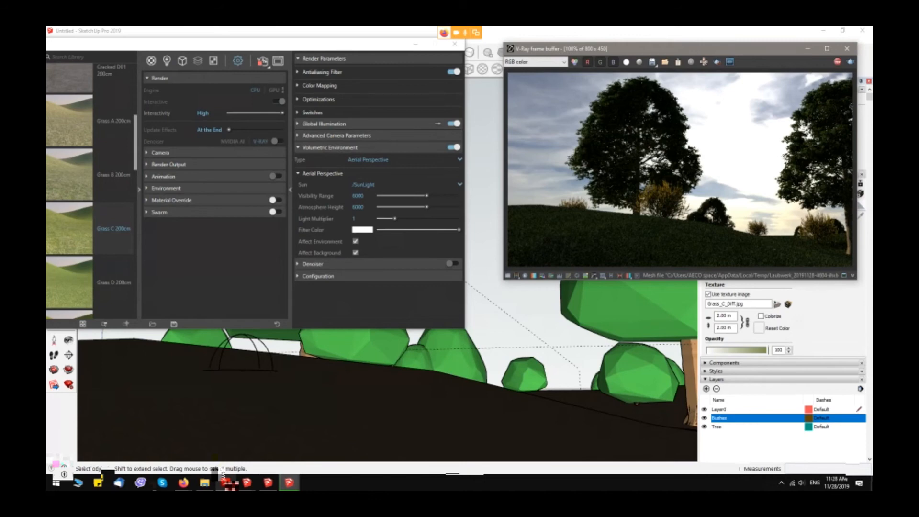
Consult the reference image in the PDF presentation and set the aerial perspective's visibility range to 7870, atmosphere height to 400 and light multiplier to 0.388
click(224, 481)
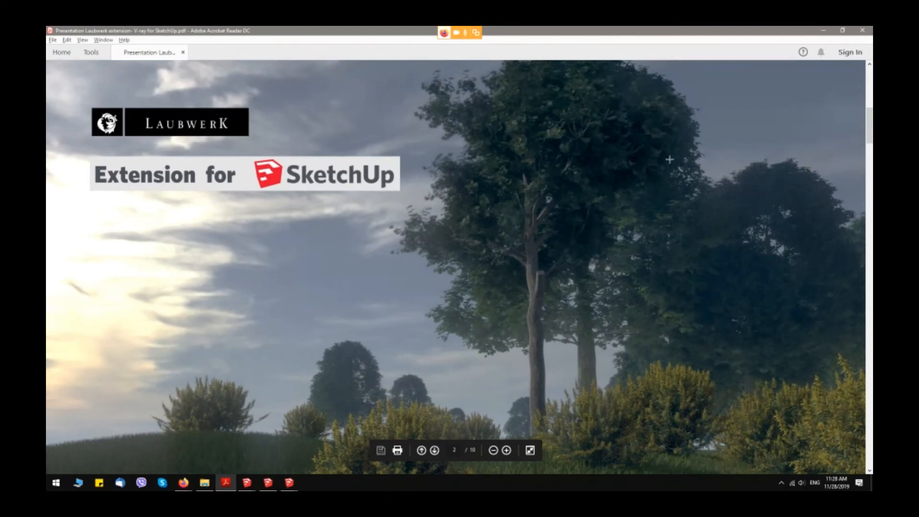
click(826, 31)
drag(426, 206, 451, 200)
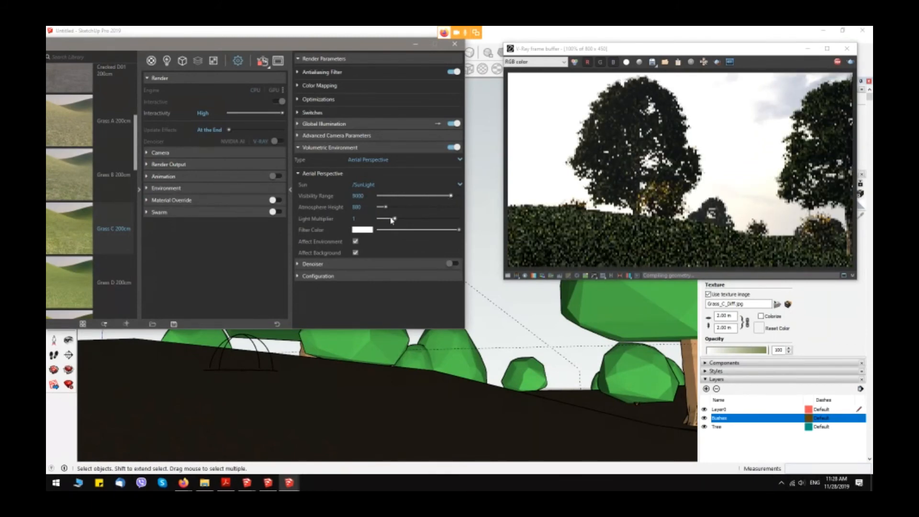
drag(394, 218, 387, 221)
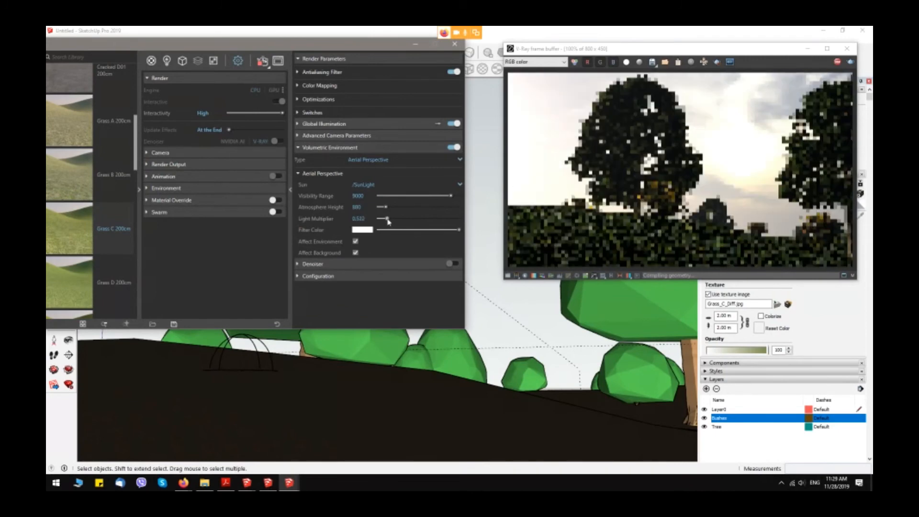
drag(659, 51, 564, 61)
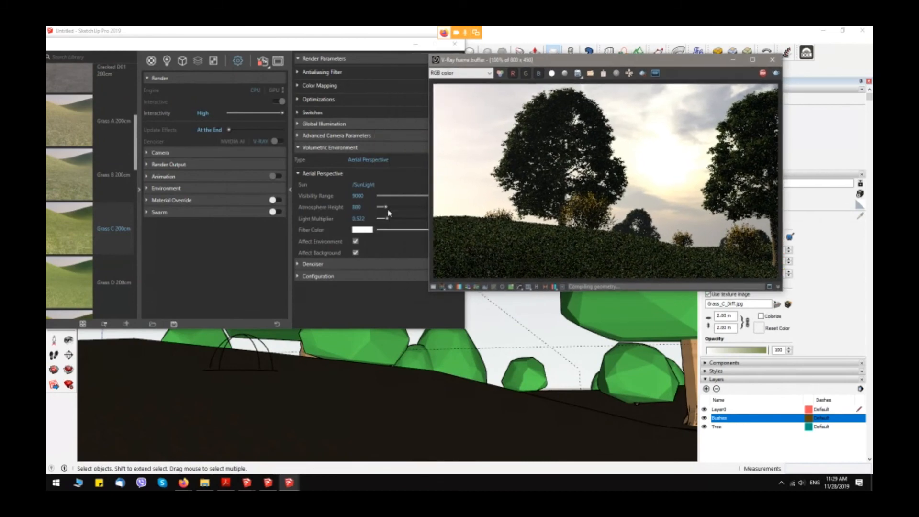
drag(388, 220, 386, 221)
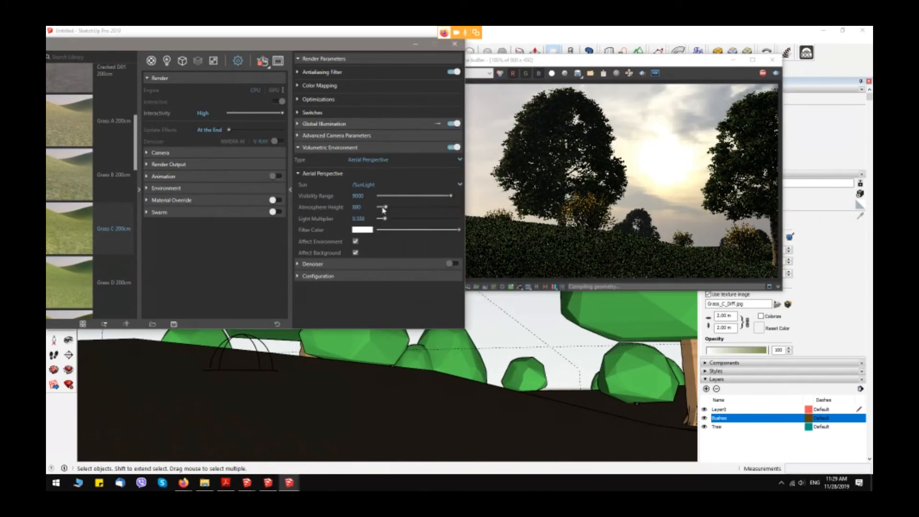
drag(383, 210, 381, 209)
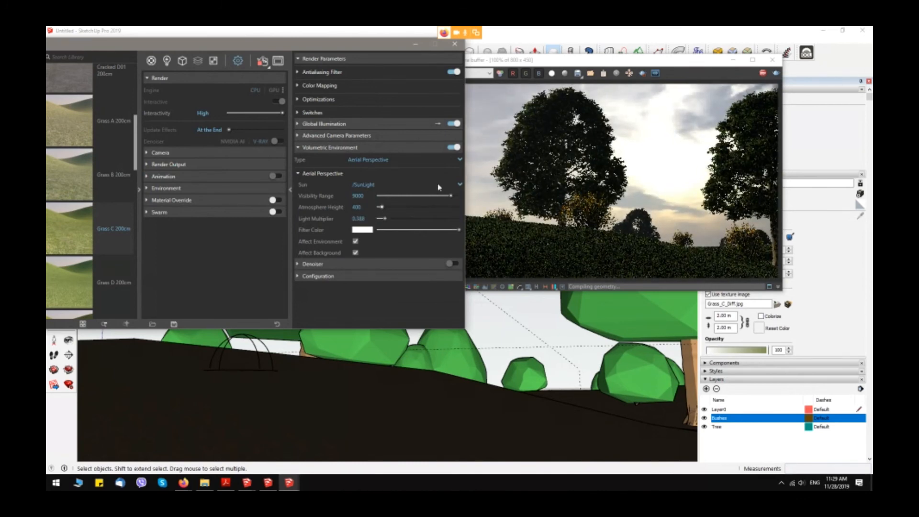
drag(451, 197, 442, 198)
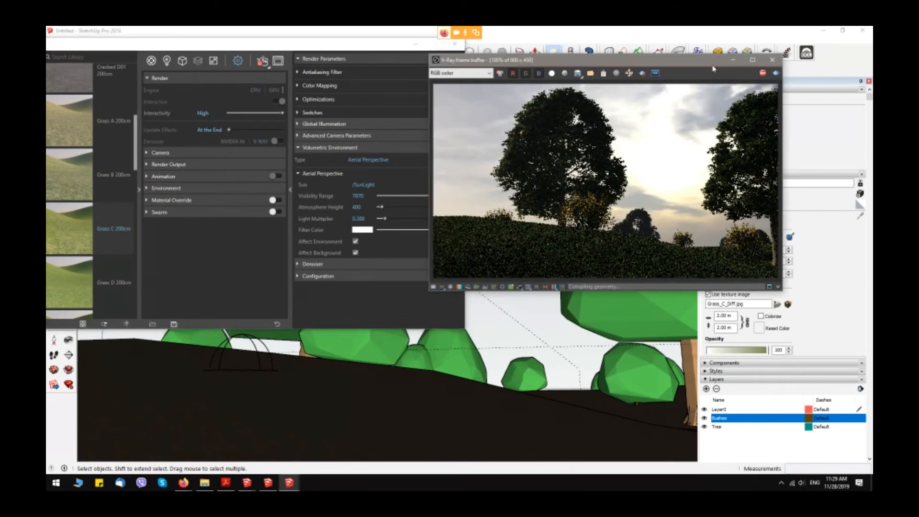
Examine the aerial perspective's effect on the sky and distant trees in the enlarged frame buffer
double_click(713, 60)
scroll(538, 282, down, 1)
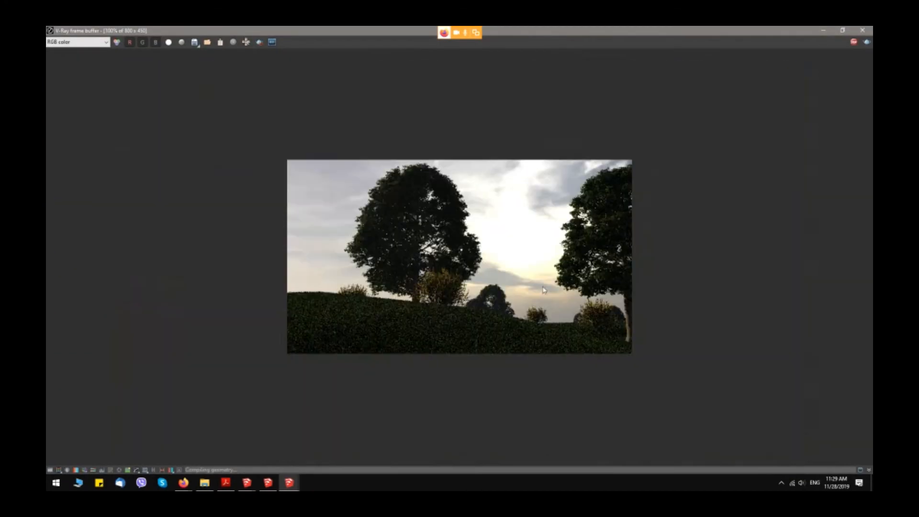
scroll(508, 298, up, 1)
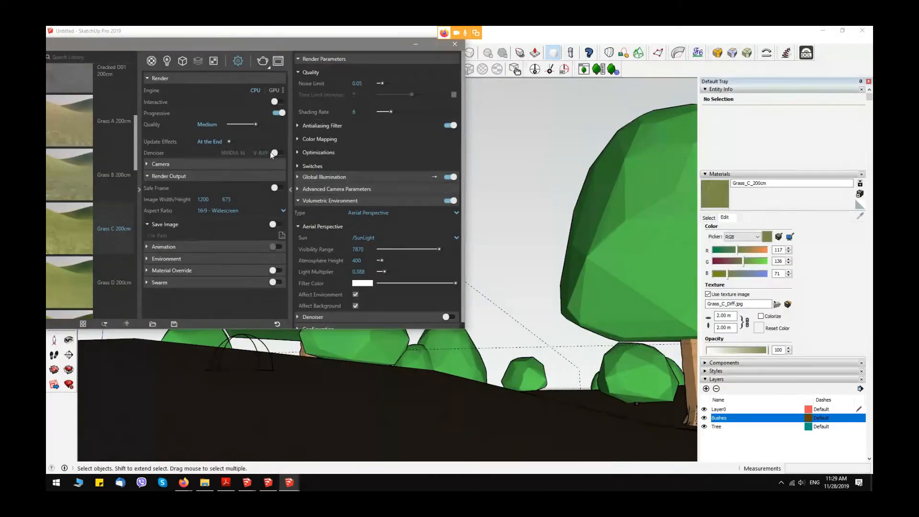
Turn on the denoiser and set the effects update frequency to Often
click(280, 153)
drag(243, 141, 270, 142)
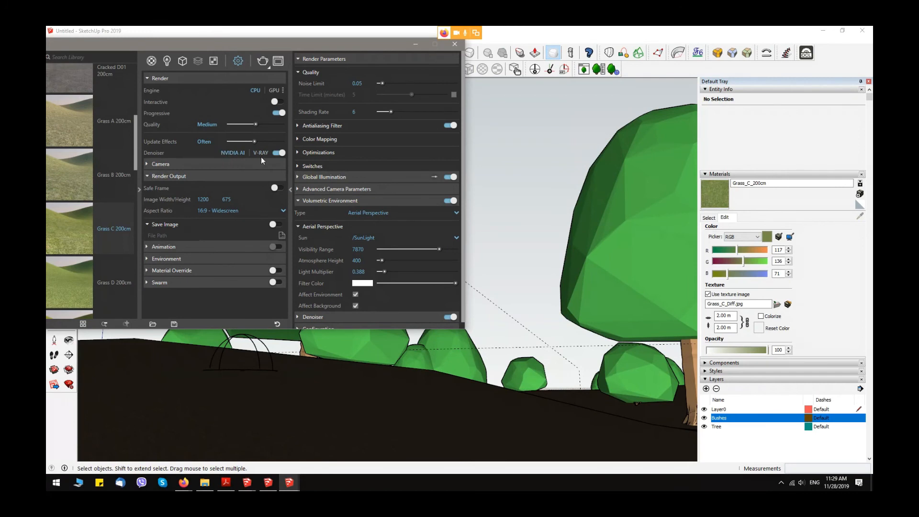
Render the scene with the GPU engine at High quality, with the effects update frequency set to Very Often
drag(254, 141, 265, 124)
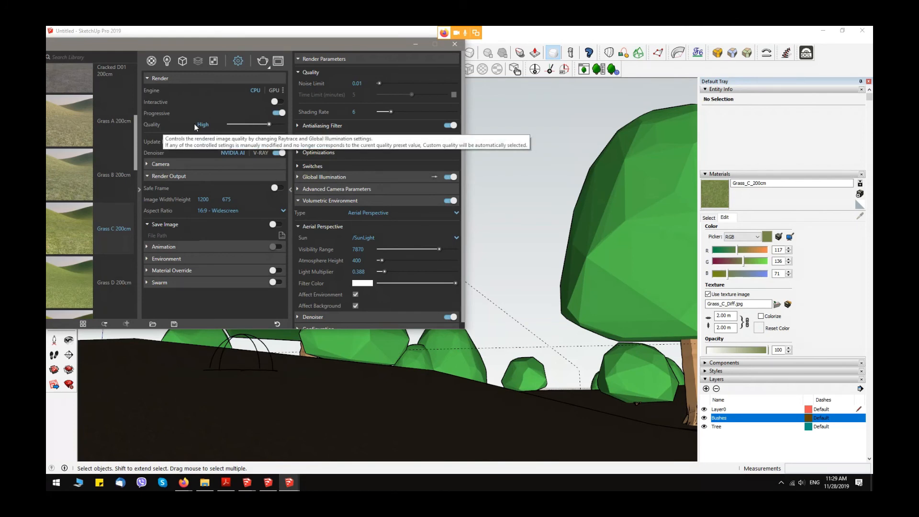
drag(268, 38, 413, 69)
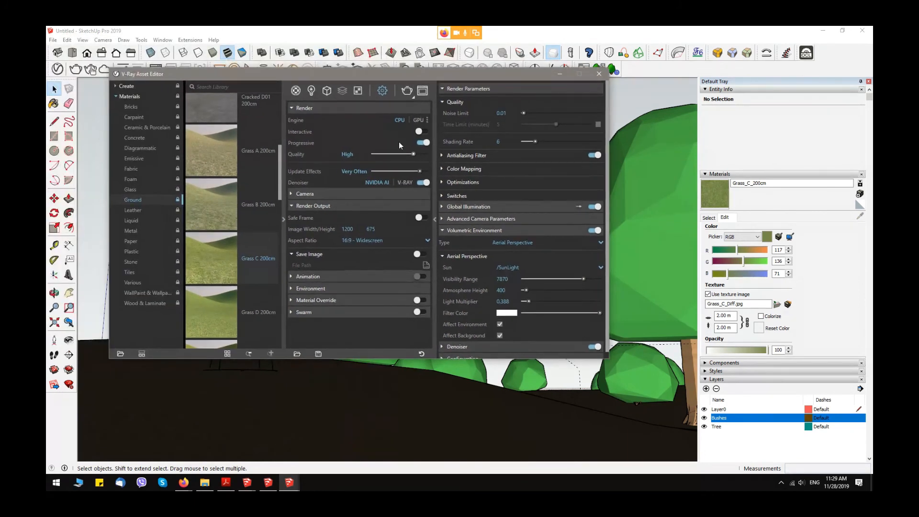
click(419, 121)
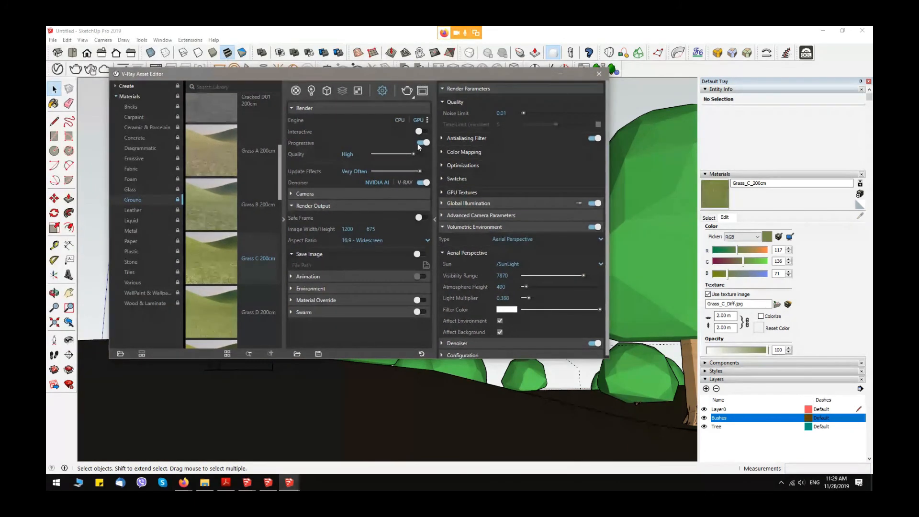
click(408, 91)
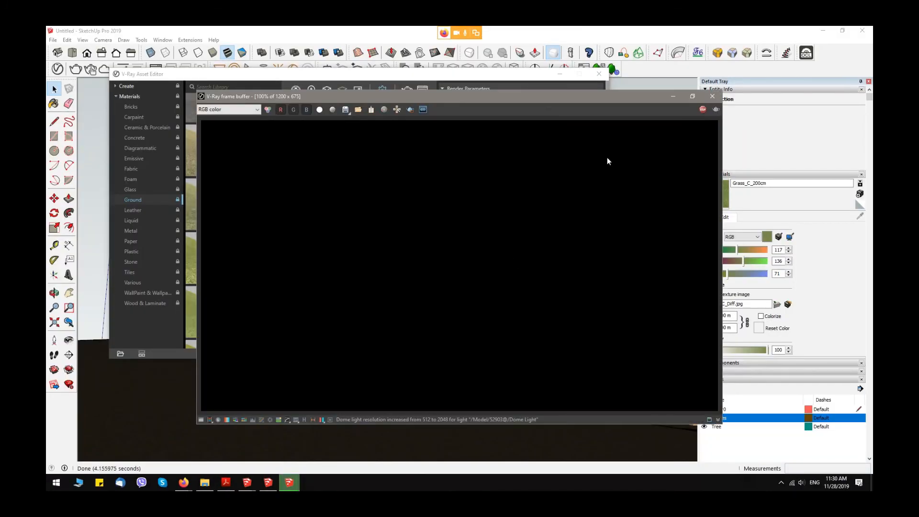
click(692, 96)
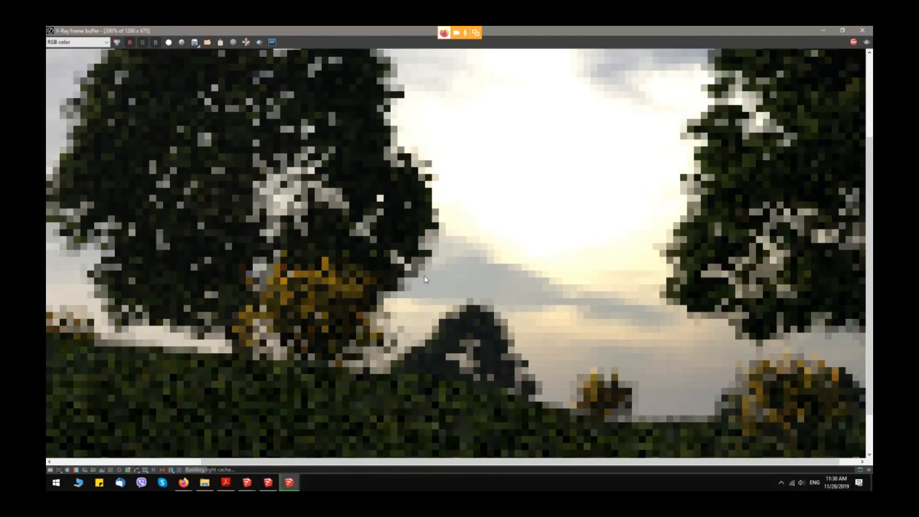
Examine the GPU render's trees, bushes, grass and sky at 200% and 100% view
scroll(425, 276, down, 1)
scroll(496, 287, up, 1)
scroll(497, 289, down, 1)
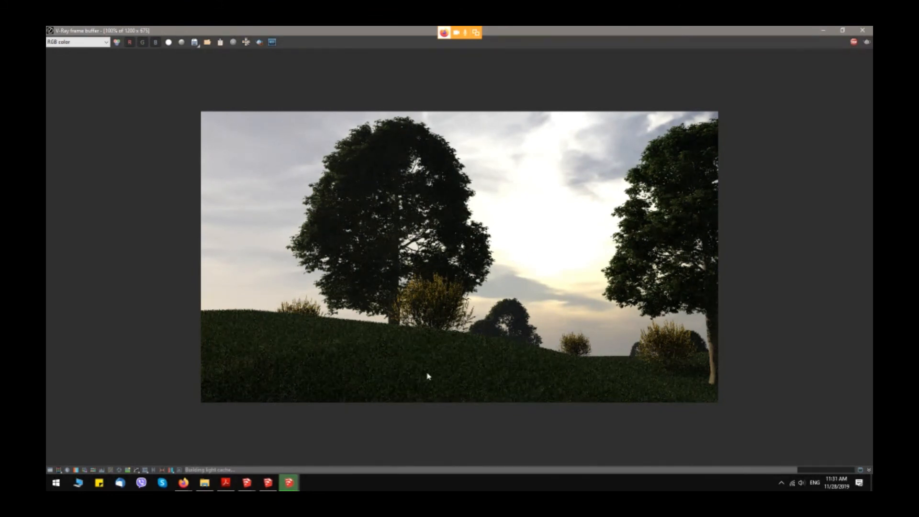
scroll(427, 377, up, 1)
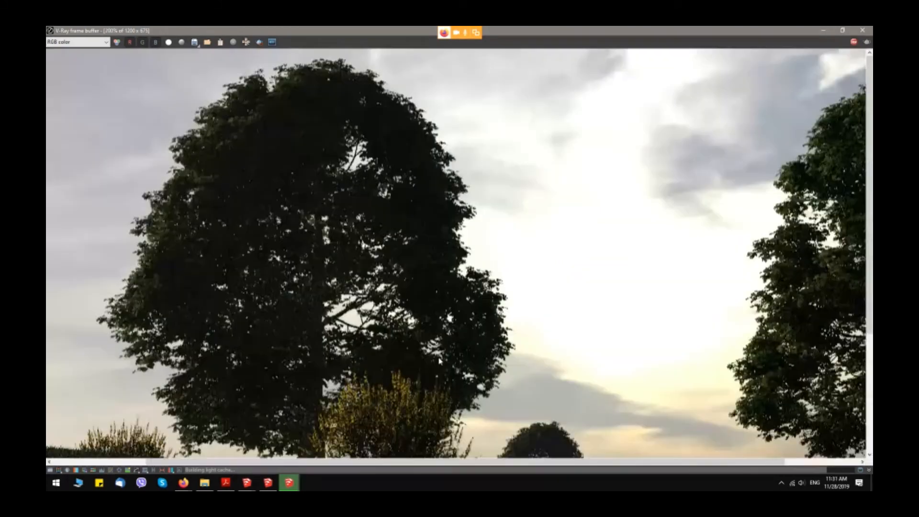
middle_drag(427, 376, 457, 248)
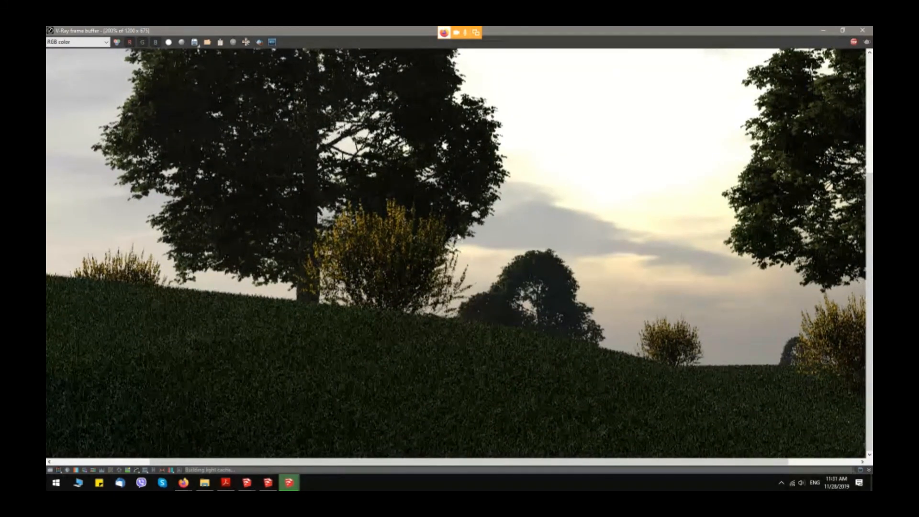
scroll(412, 337, down, 1)
scroll(496, 348, up, 1)
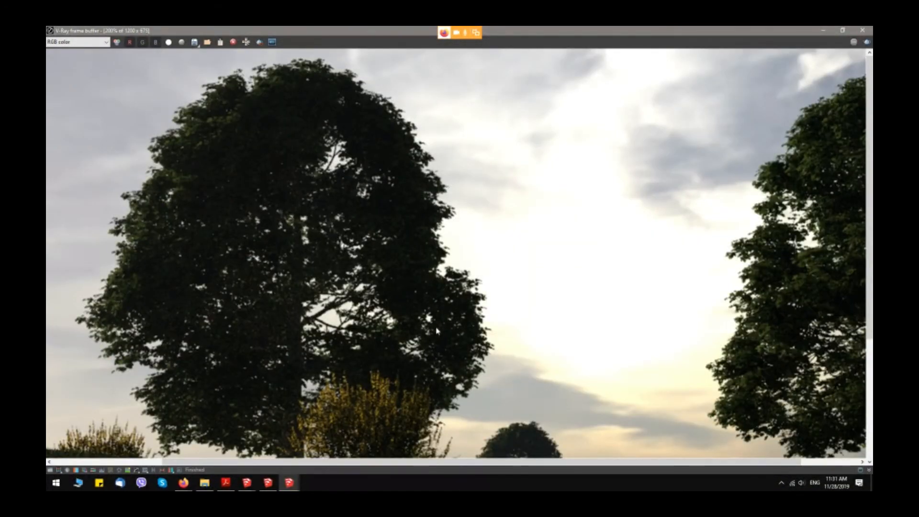
middle_drag(437, 331, 428, 292)
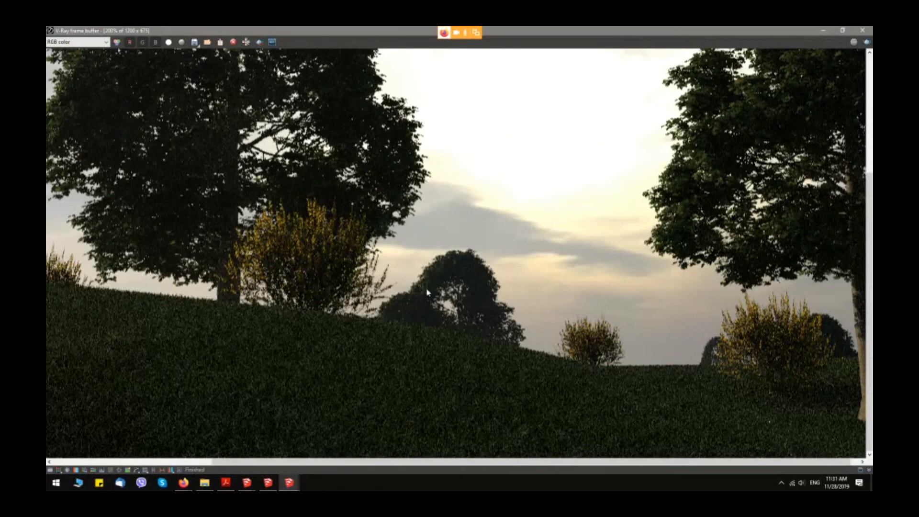
scroll(427, 292, down, 1)
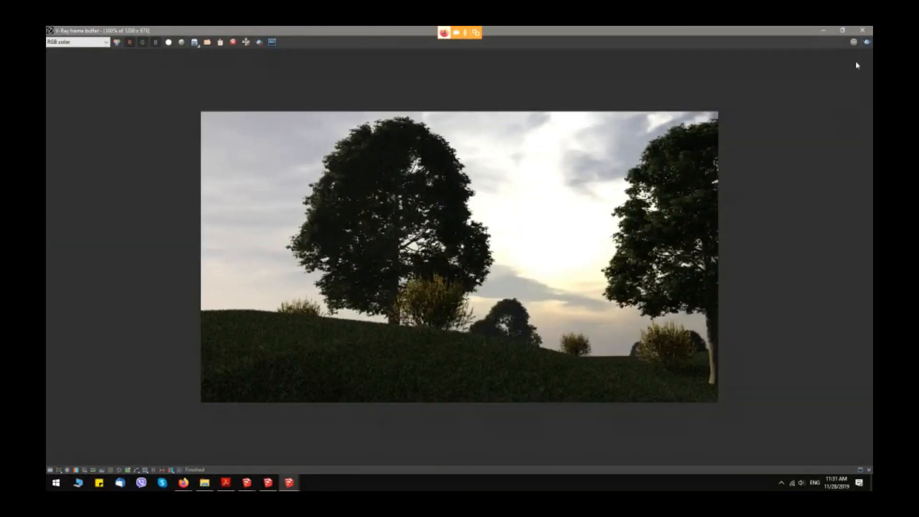
Switch the render engine back to CPU and render the scene again in the enlarged frame buffer at 100% view
click(869, 33)
click(399, 120)
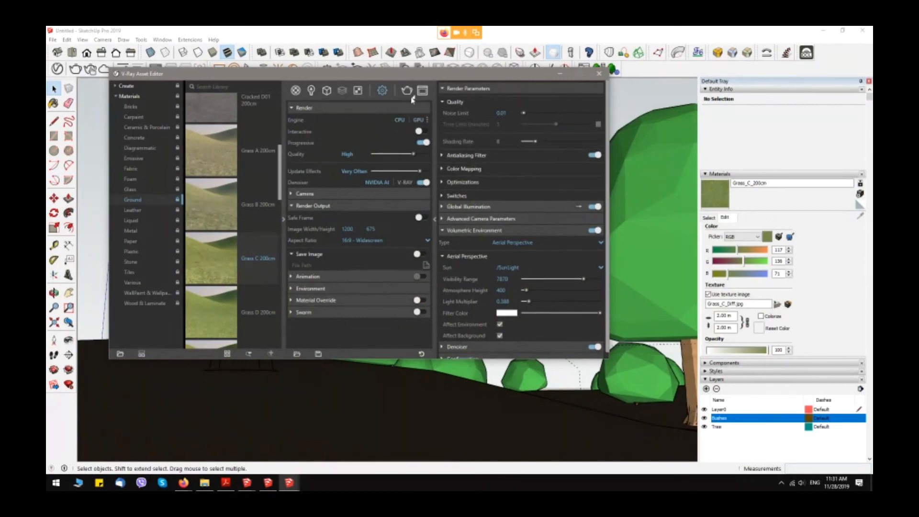
click(407, 90)
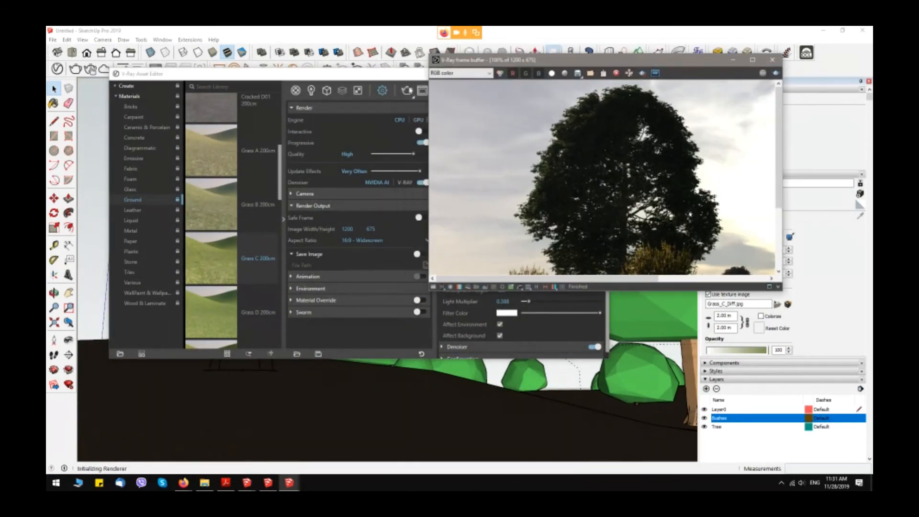
click(752, 60)
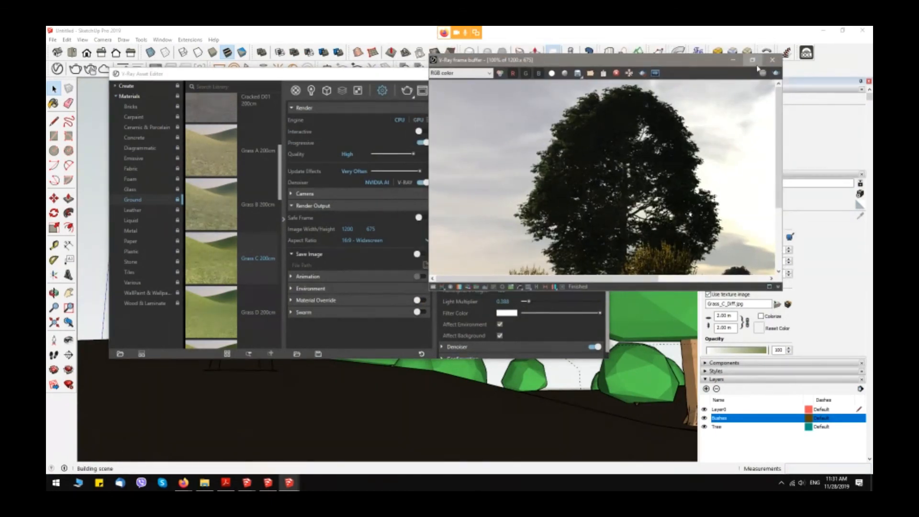
scroll(593, 210, down, 1)
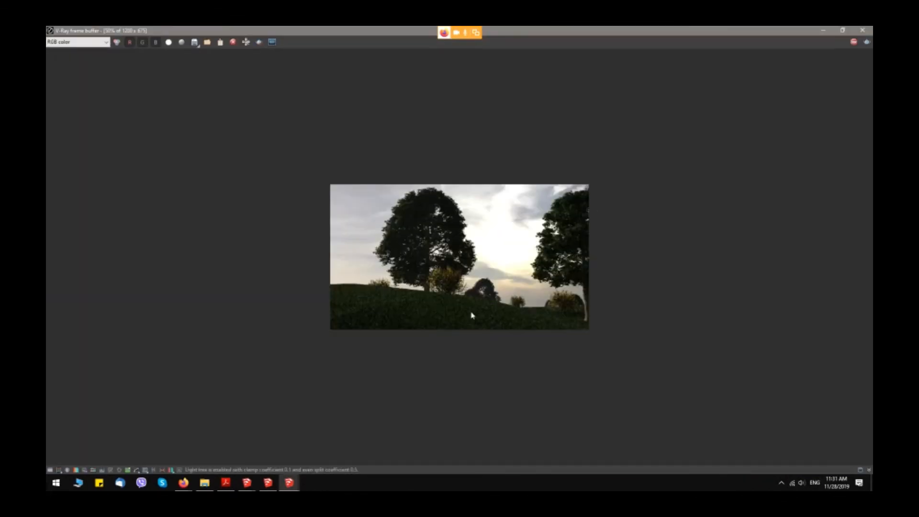
scroll(477, 314, up, 1)
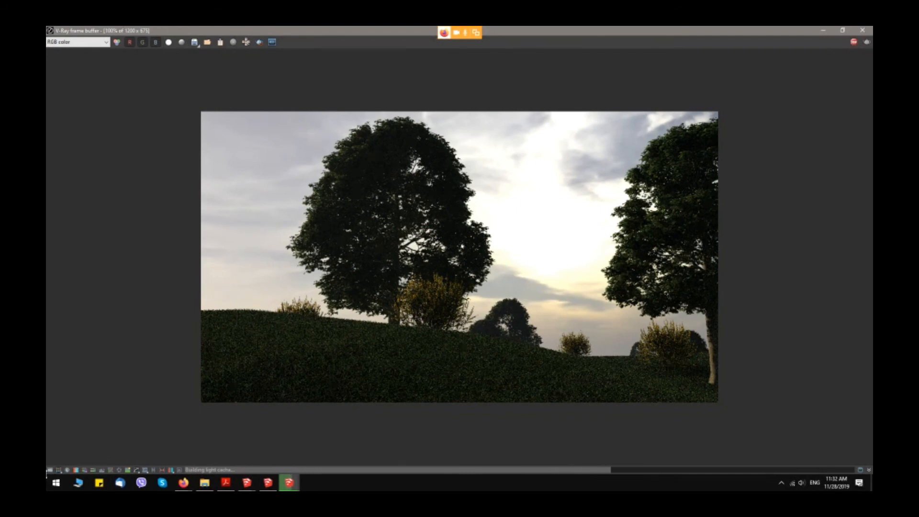
Enable the frame buffer's exposure correction with exposure about 0.05, highlight burn about 0.74 and contrast about -0.38
click(50, 470)
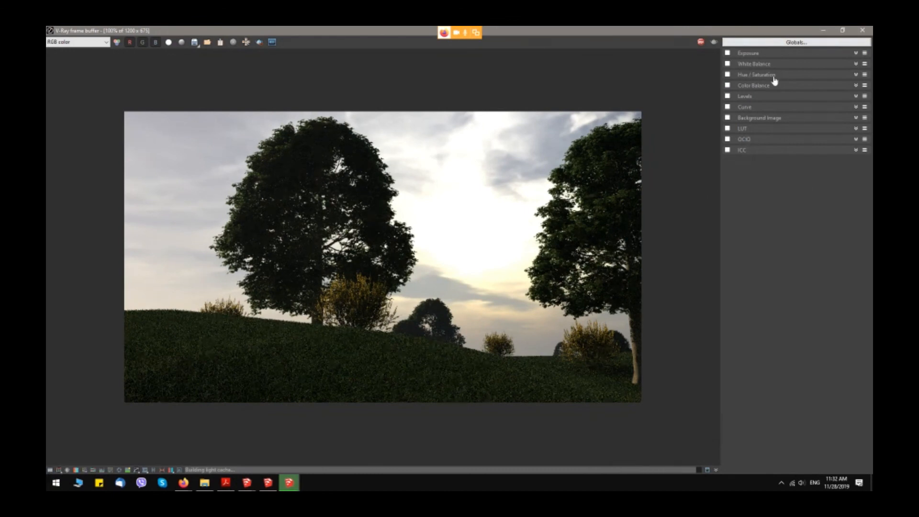
click(728, 53)
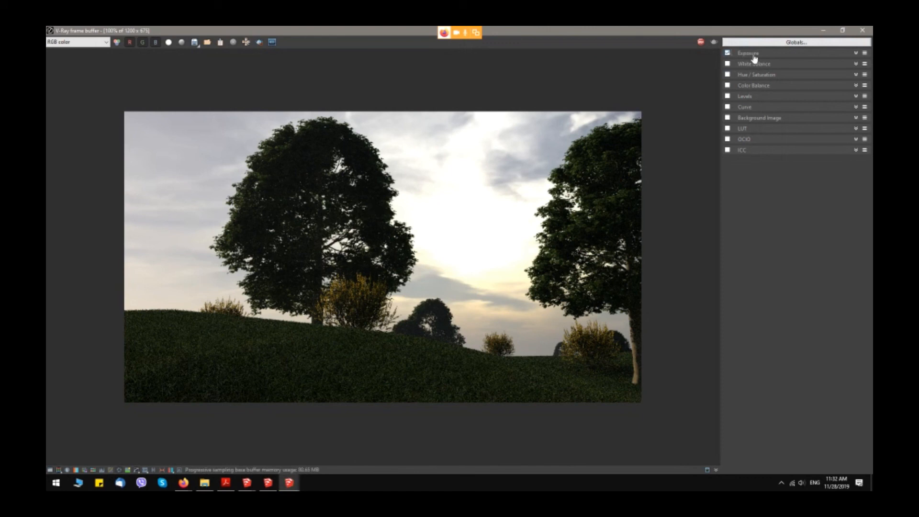
click(746, 56)
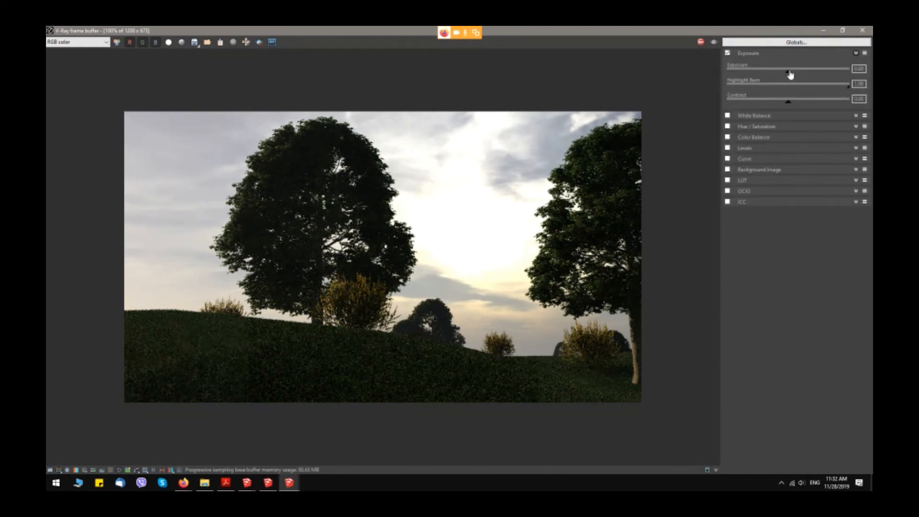
drag(790, 74, 791, 74)
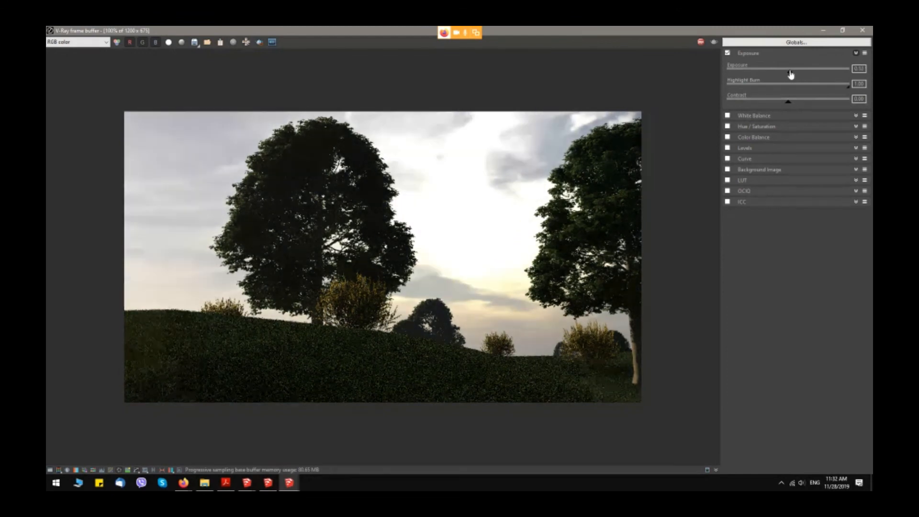
mouse_move(848, 86)
mouse_down()
mouse_move(727, 88)
mouse_move(817, 87)
mouse_move(792, 101)
mouse_move(814, 103)
mouse_move(768, 105)
mouse_up()
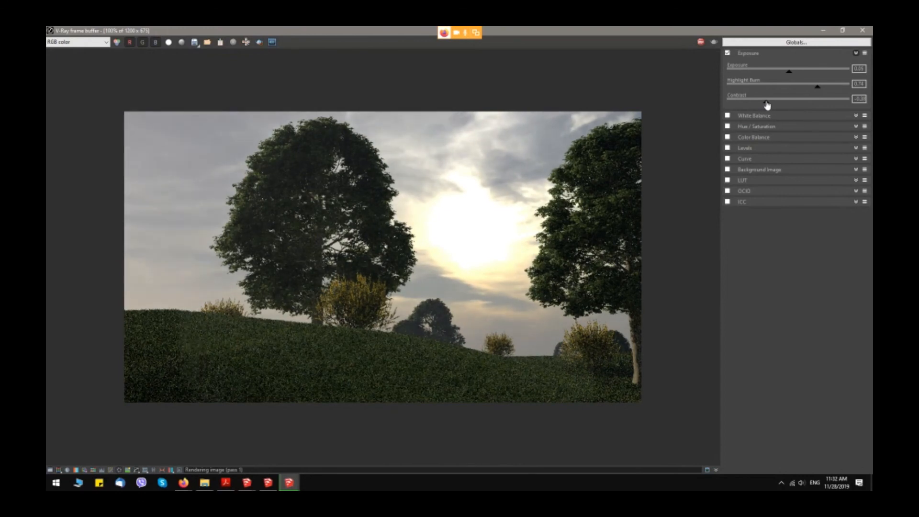
Enable the white balance correction and lower its temperature to give the render a cooler, bluer tone
click(728, 115)
click(765, 117)
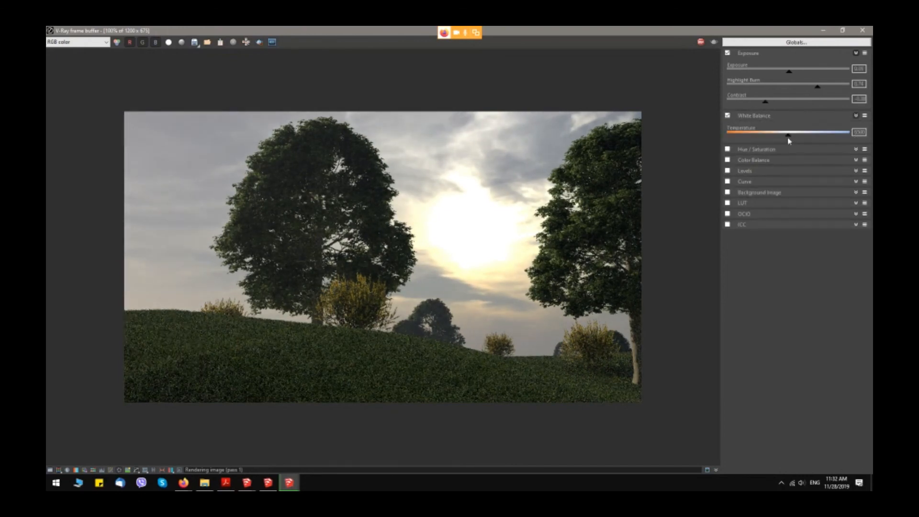
drag(791, 138, 767, 140)
drag(786, 140, 761, 139)
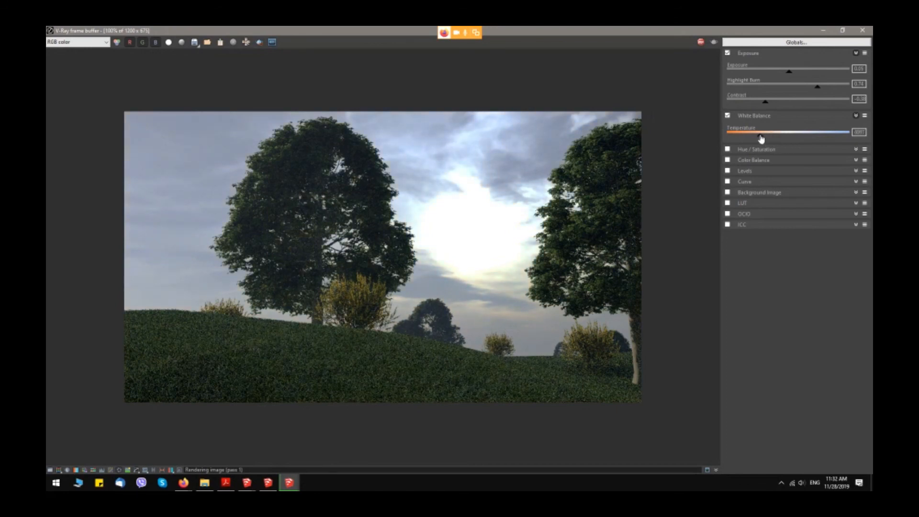
Enable the hue/saturation correction and shift its hue to about -18
click(746, 151)
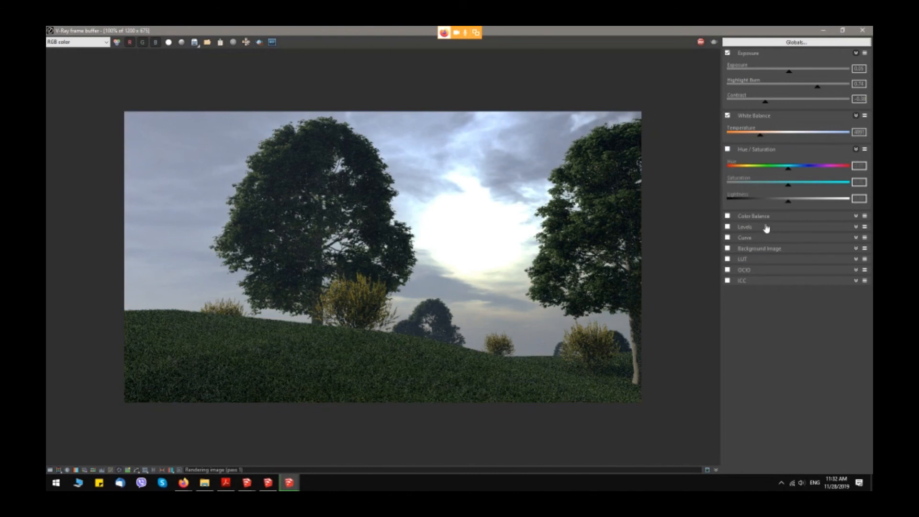
click(727, 150)
drag(786, 173, 784, 172)
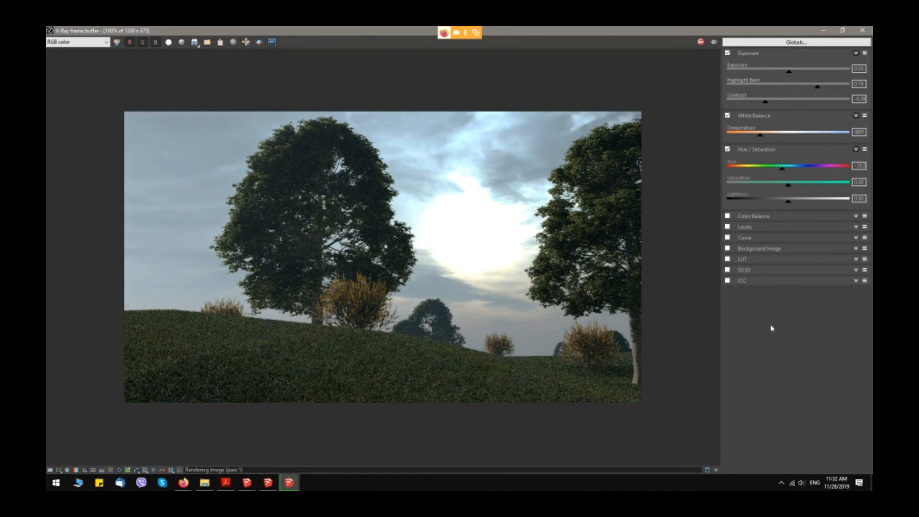
scroll(481, 304, up, 3)
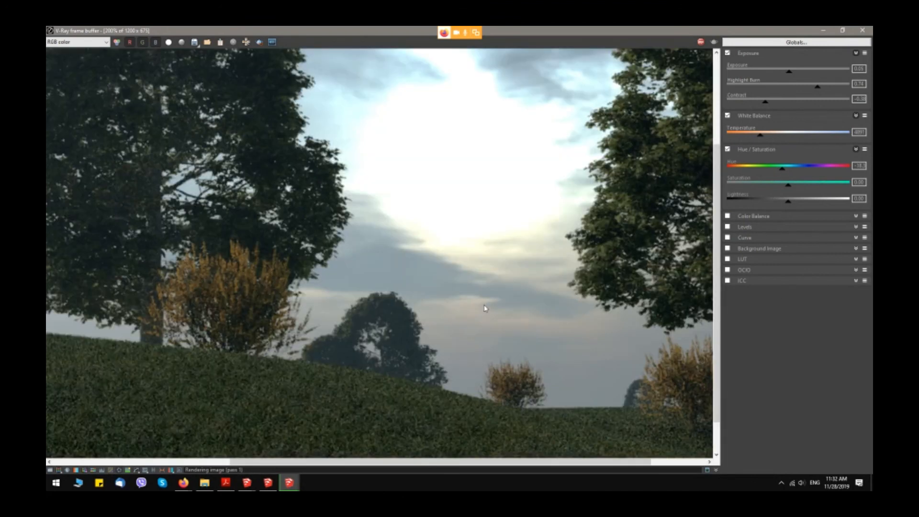
scroll(494, 303, down, 3)
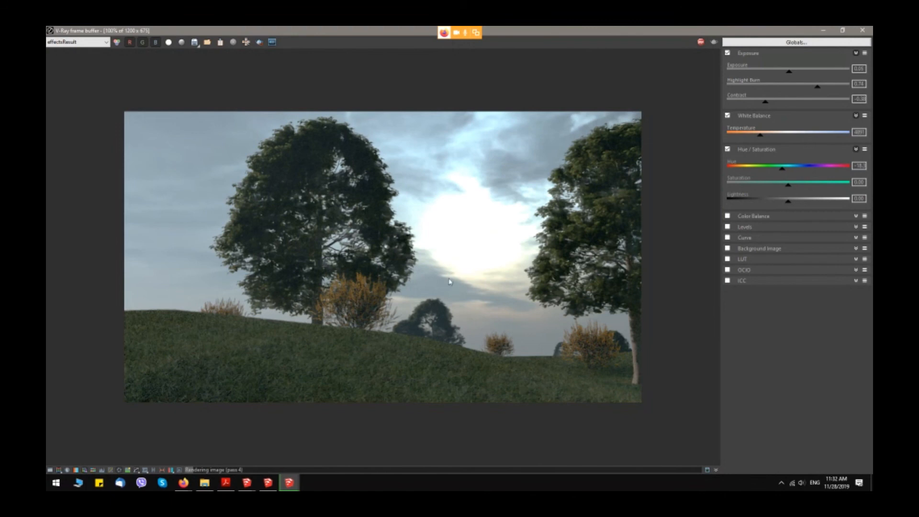
Switch to the PDF presentation in Acrobat Reader and move on to the Laubwerk website page
click(225, 484)
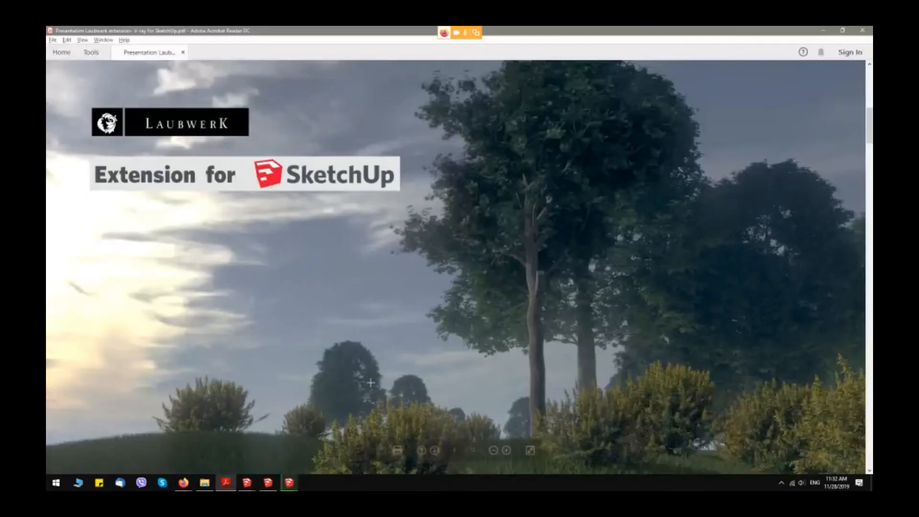
scroll(371, 383, down, 1)
scroll(371, 382, down, 3)
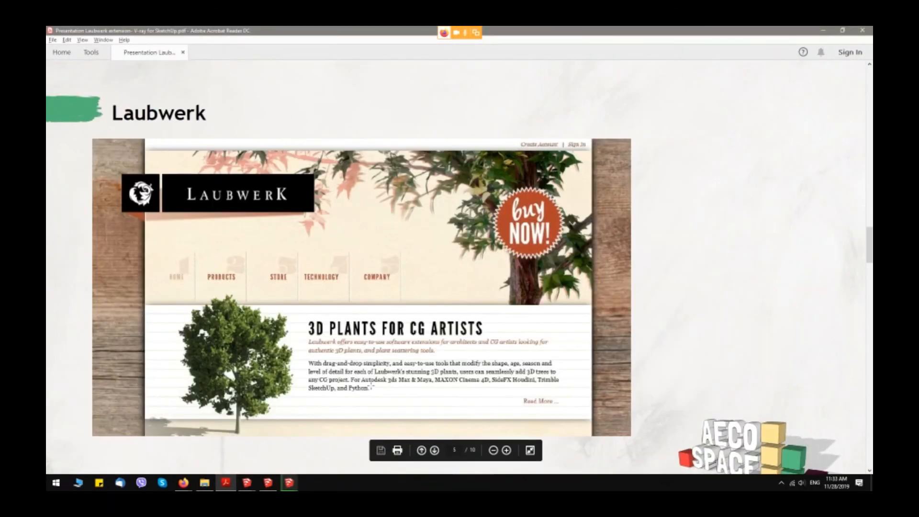